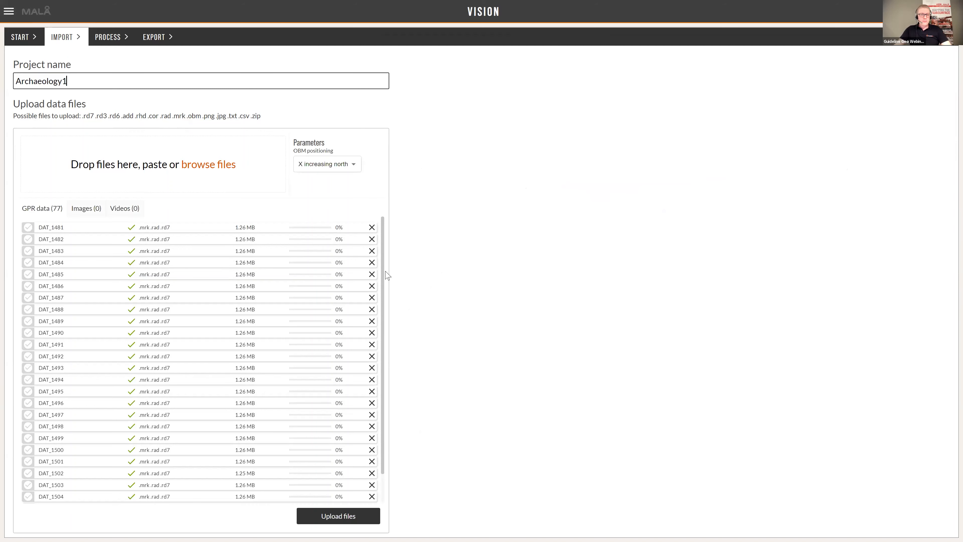
Step: Upload the listed GPR data files to the Archaeology1 project
mouse_move(384, 272)
left_mouse_down()
mouse_move(387, 338)
mouse_move(396, 263)
mouse_move(392, 270)
left_mouse_up()
left_click(367, 522)
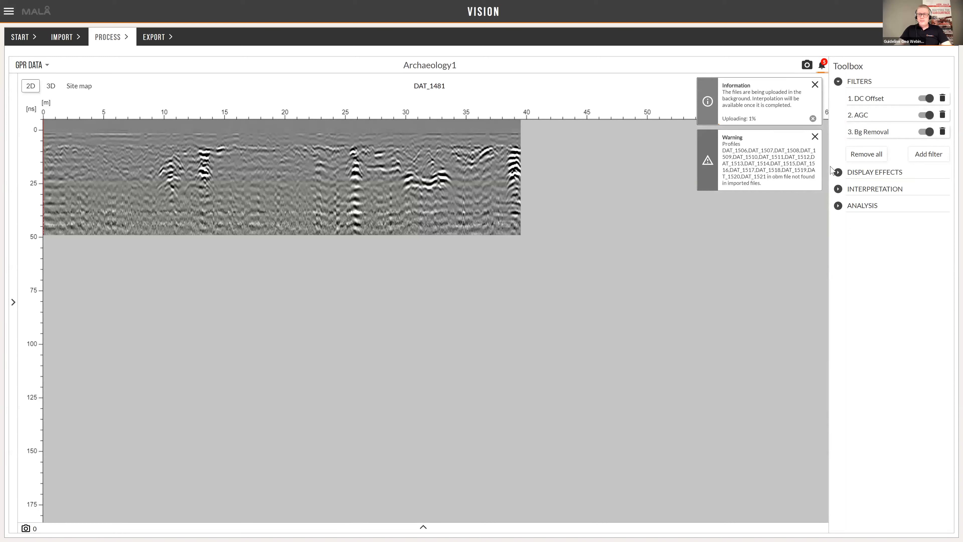
Step: Set time zero automatically in the analysis tools for profile DAT_1481
left_click(841, 207)
left_click(870, 248)
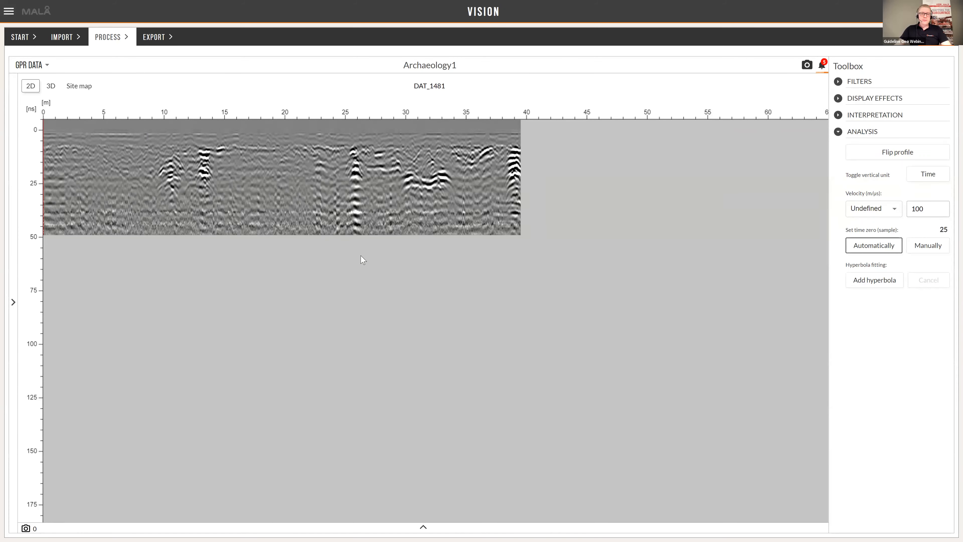
Step: Show the imported files and view the radargrams of profiles DAT_1482 through DAT_1489 in turn
scroll(364, 260, "up", 5)
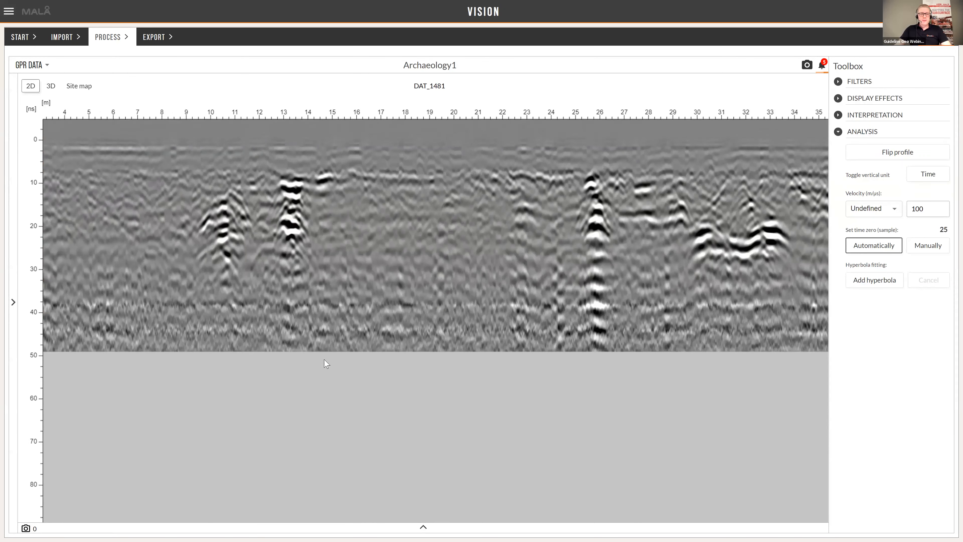
left_click_drag(325, 360, 368, 308)
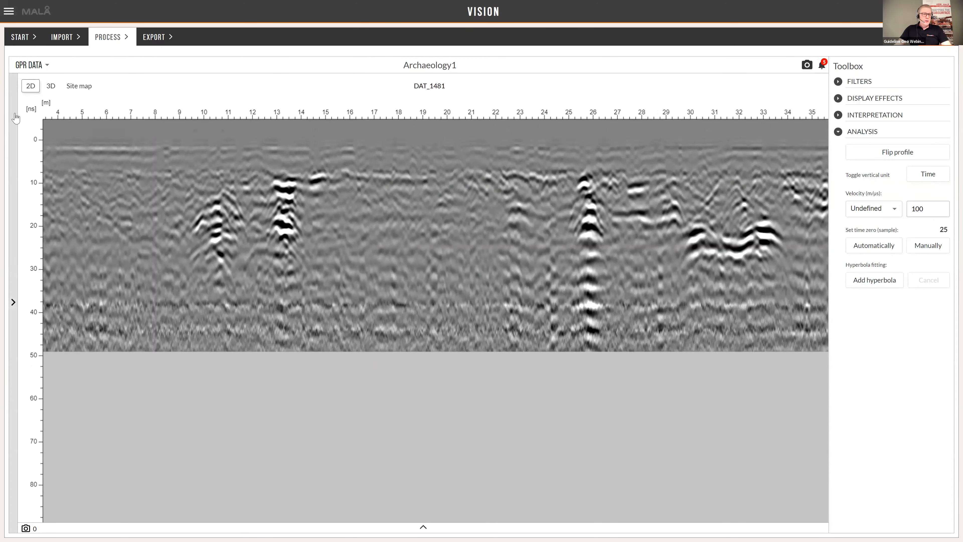
left_click(15, 145)
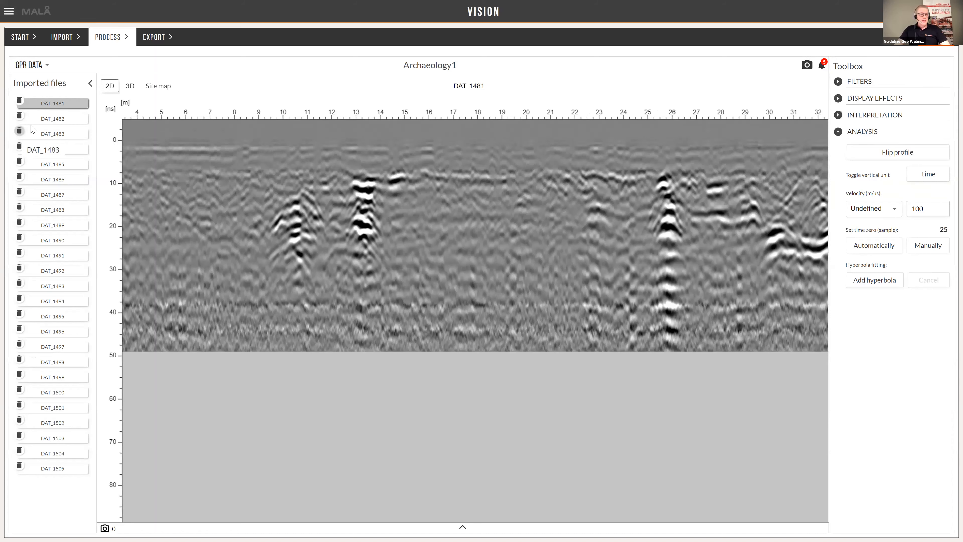
left_click(55, 119)
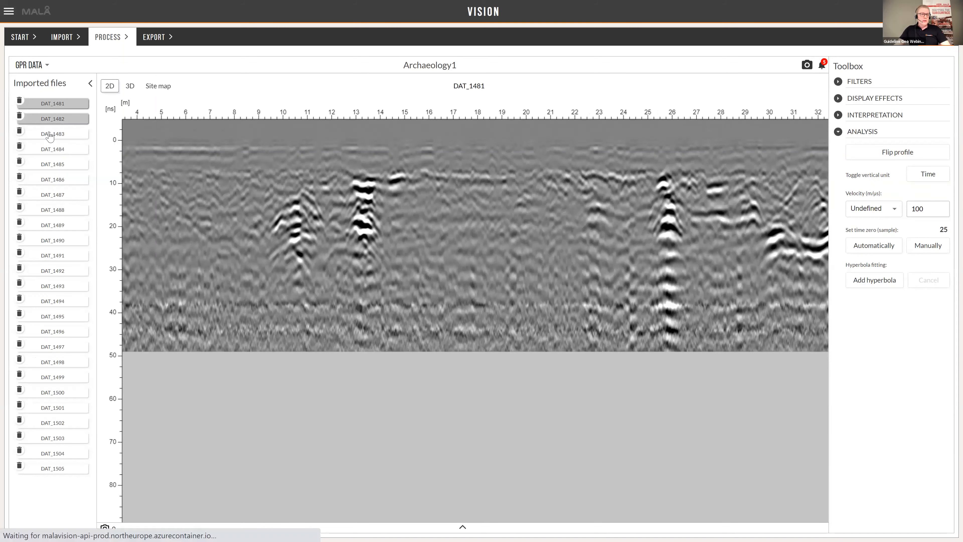
left_click(52, 135)
left_click(49, 150)
left_click(47, 167)
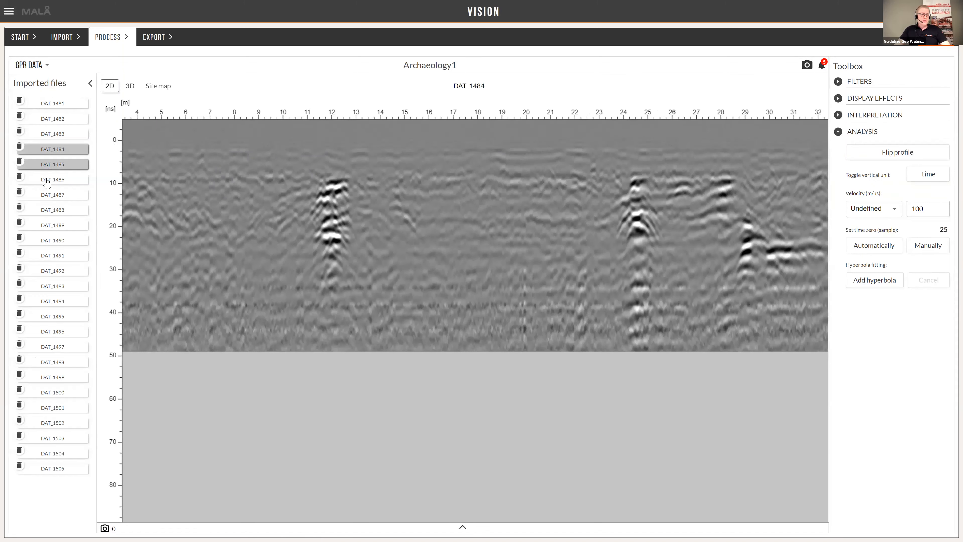
left_click(48, 181)
left_click(50, 195)
left_click(48, 213)
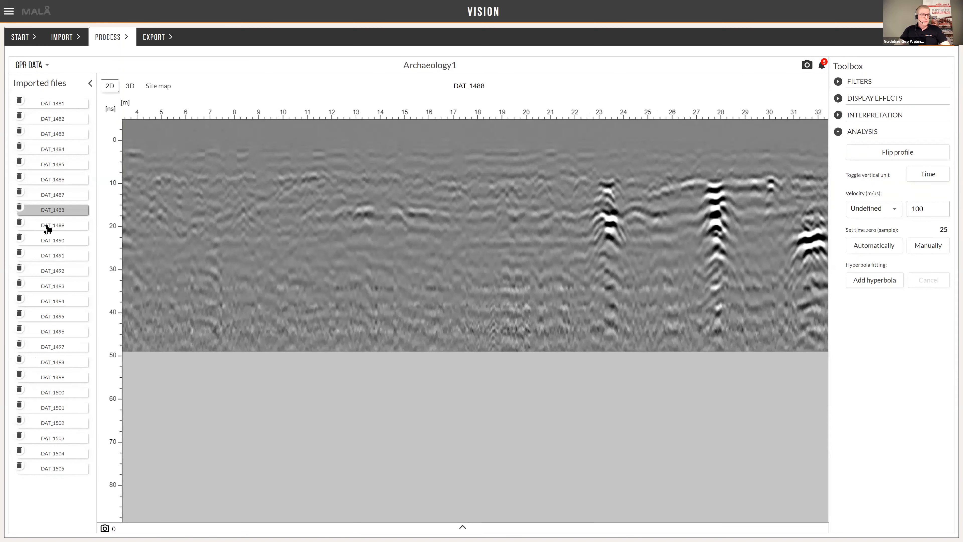
left_click(50, 228)
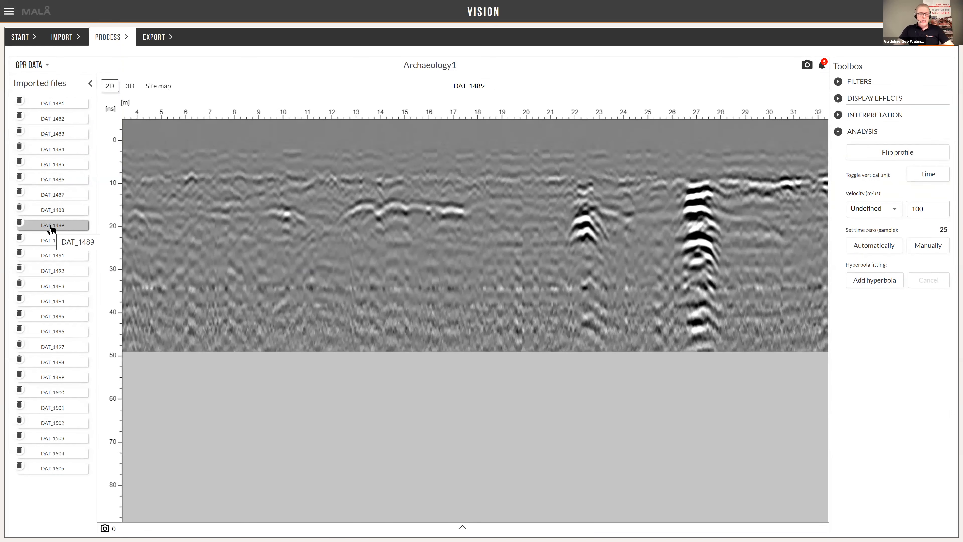
Step: Browse the radargrams forward past DAT_1493 and back to profile DAT_1481
key("Down")
key("Down")
key("Down")
key("Down")
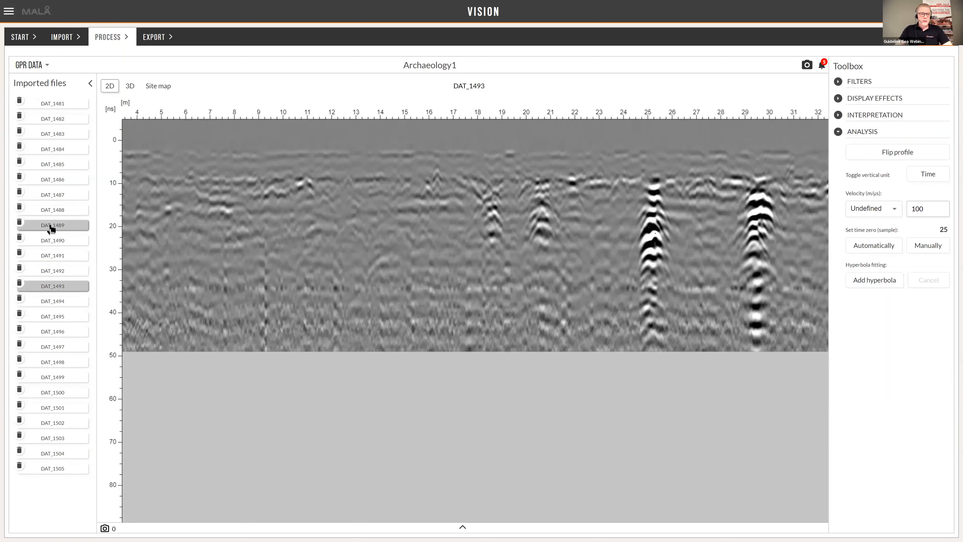
key("Down")
key("Down")
key("Up")
key("Up")
key("Up")
key("Up")
key("Up")
key("Up")
key("Up")
key("Up")
key("Up")
key("Up")
key("Up")
key("Up")
key("Up")
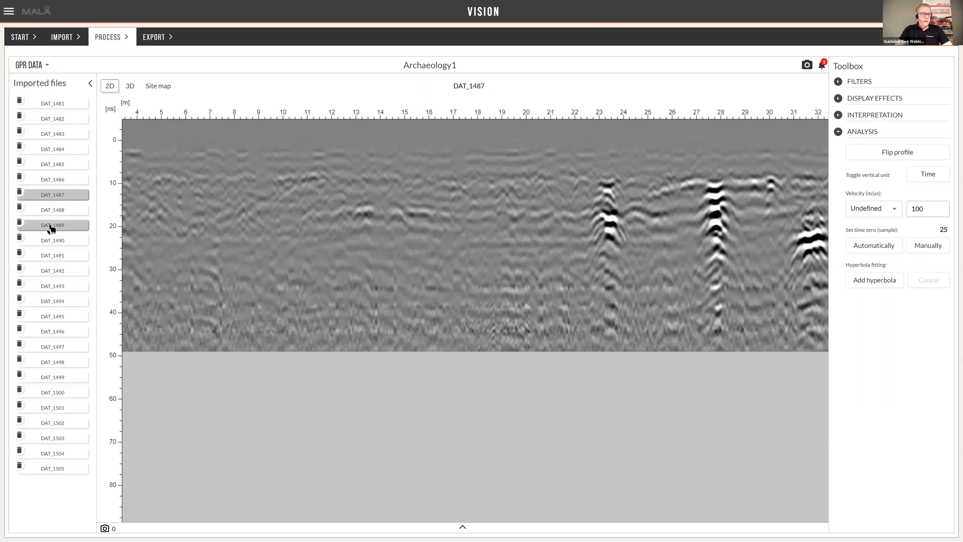
key("Up")
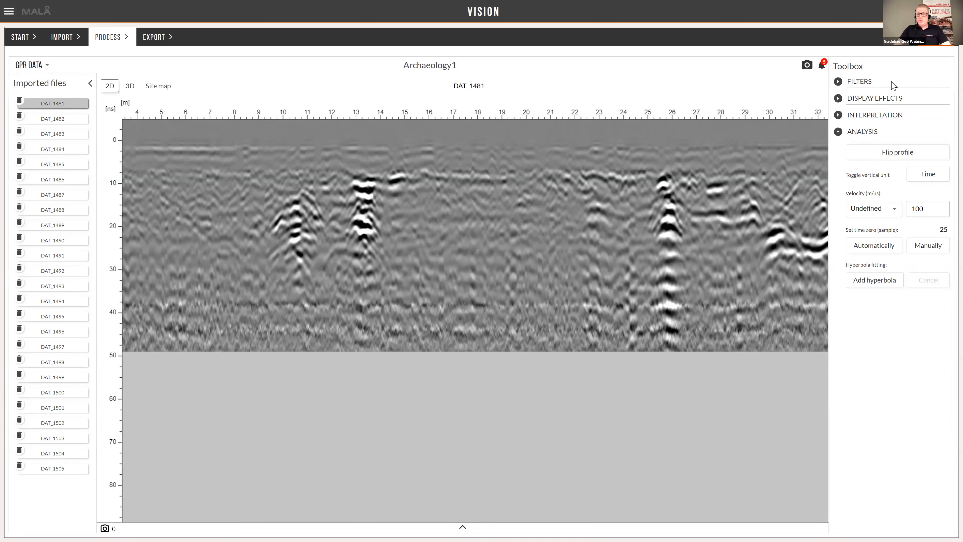
Step: Add an FK-migration filter with a velocity of 74 and compare the radargram with the filter off and on
left_click(839, 82)
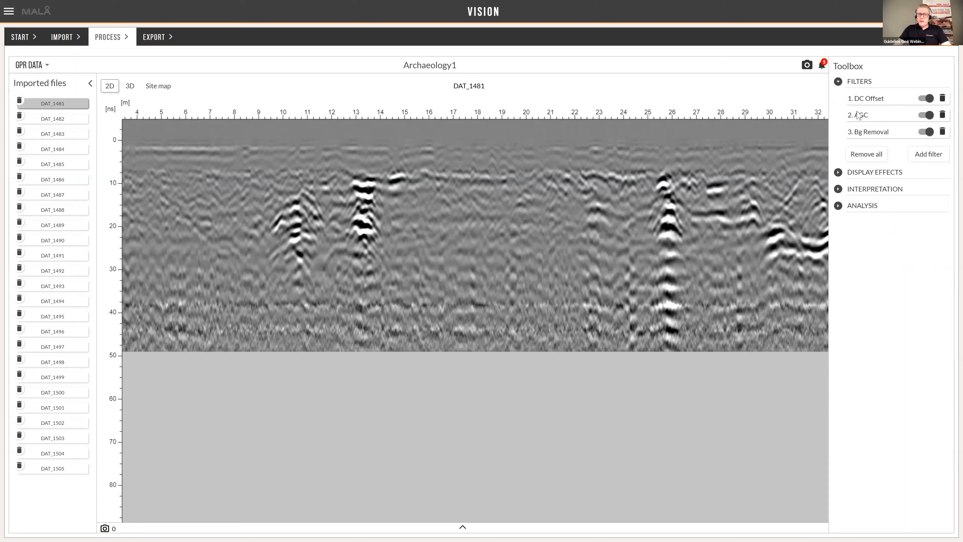
left_click(924, 163)
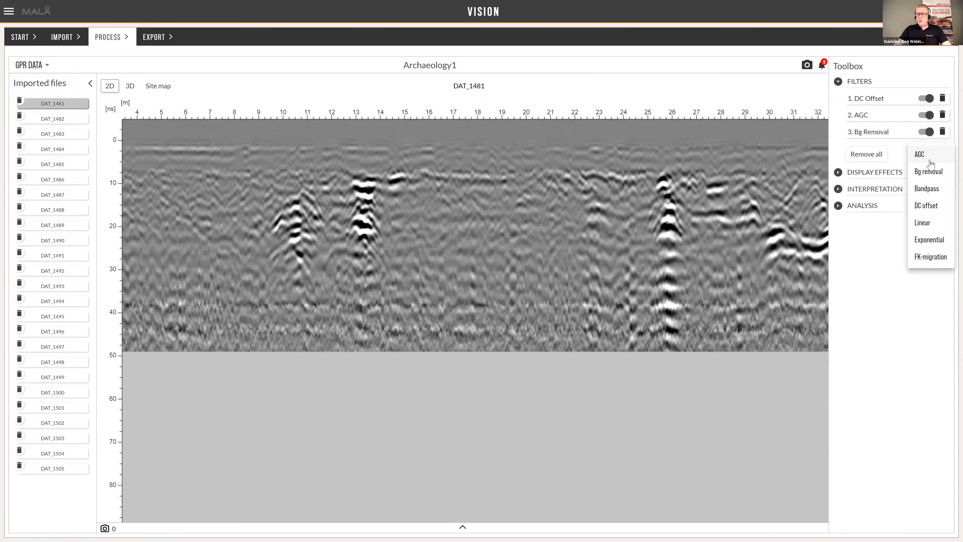
left_click(930, 262)
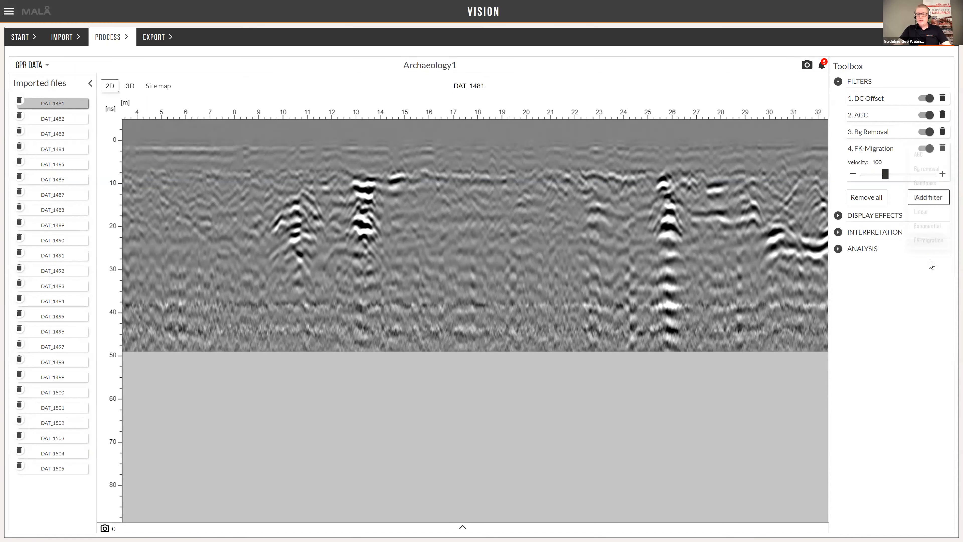
left_click_drag(888, 176, 880, 178)
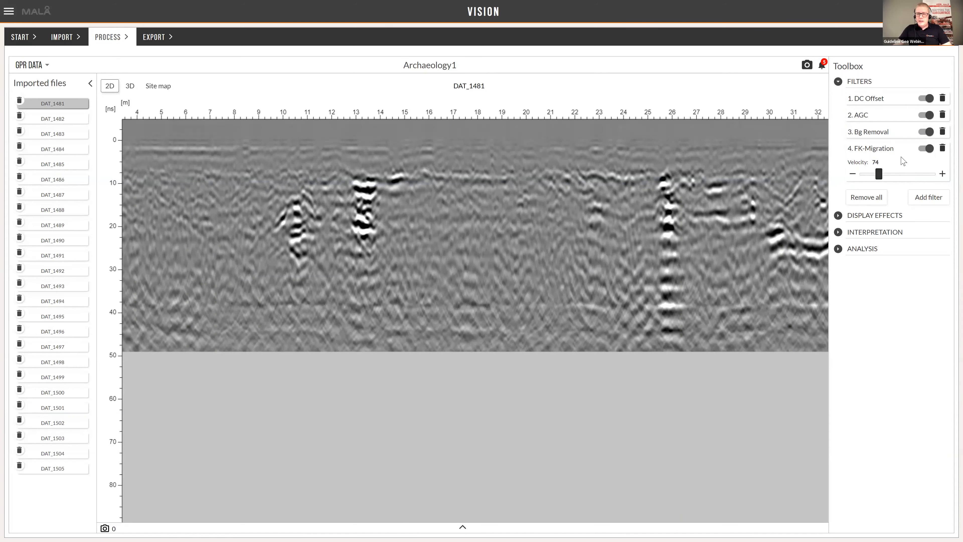
left_click(925, 149)
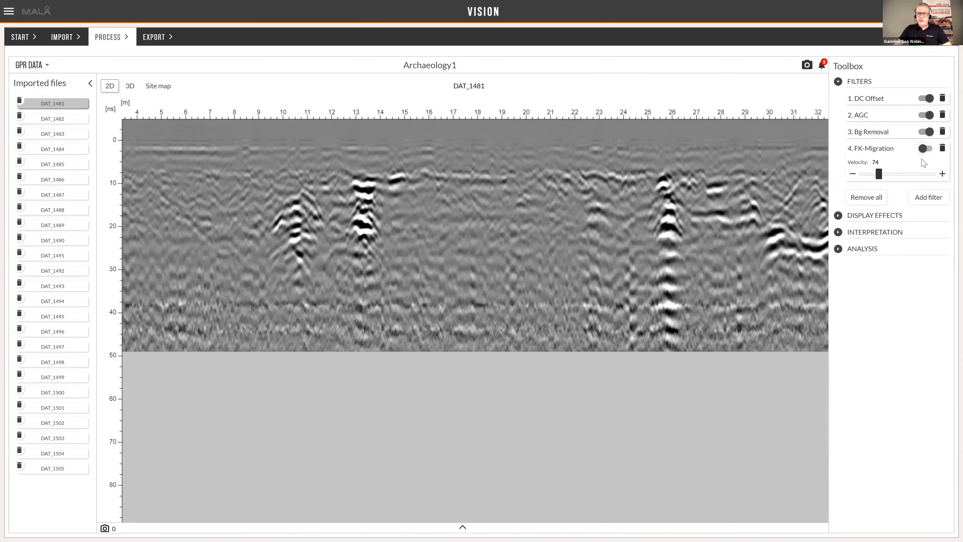
left_click(925, 149)
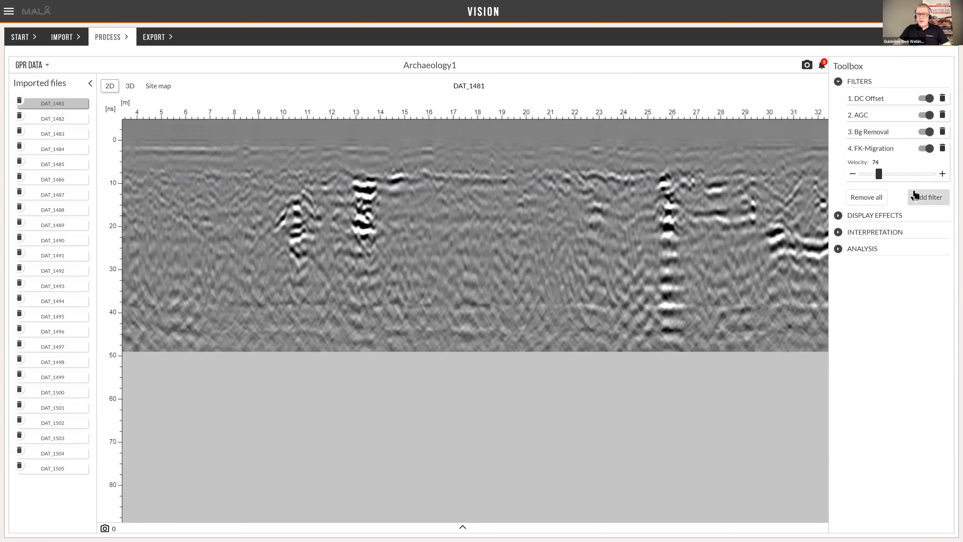
Step: Try a contrast of 1052 and a gray balance of -5, clear the display effects, and check the black colour stop's palette
left_click(839, 216)
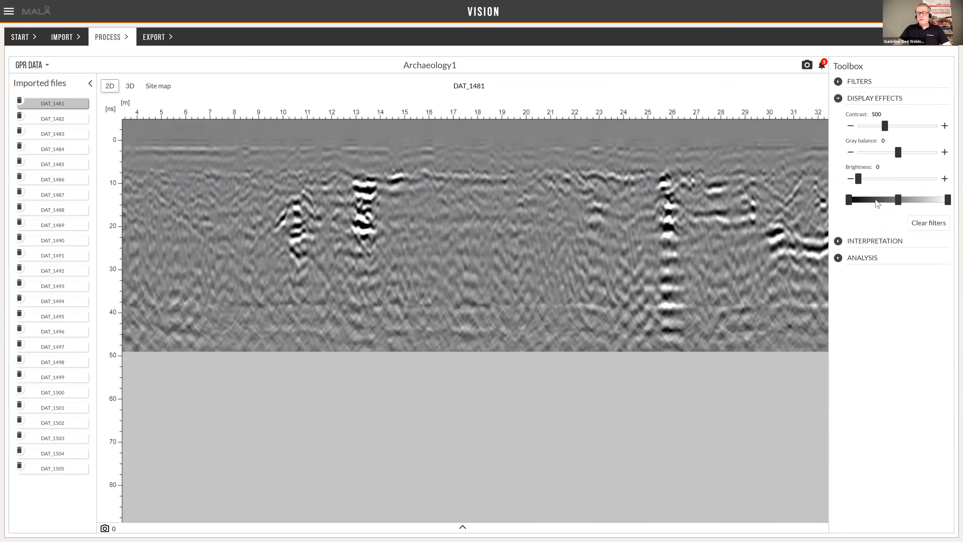
left_click_drag(885, 128, 898, 166)
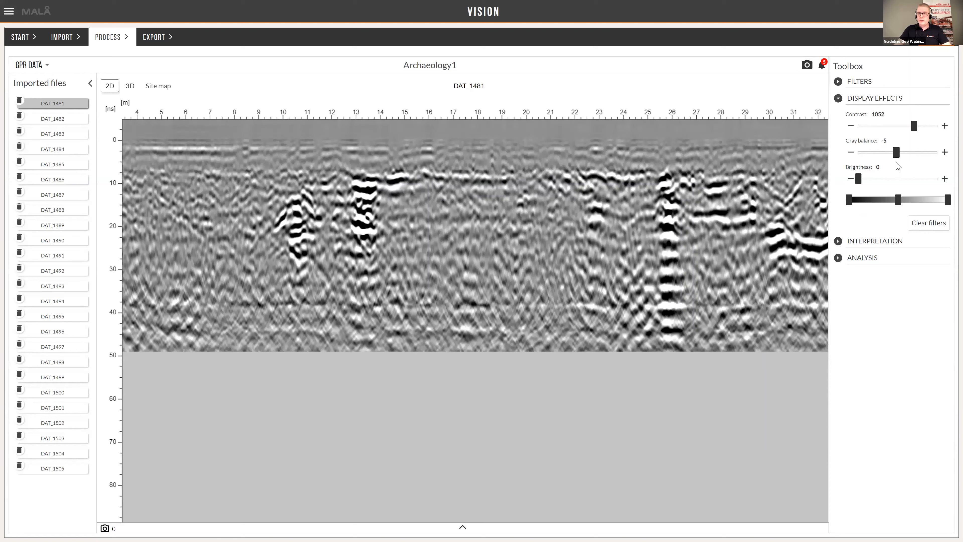
left_click(918, 227)
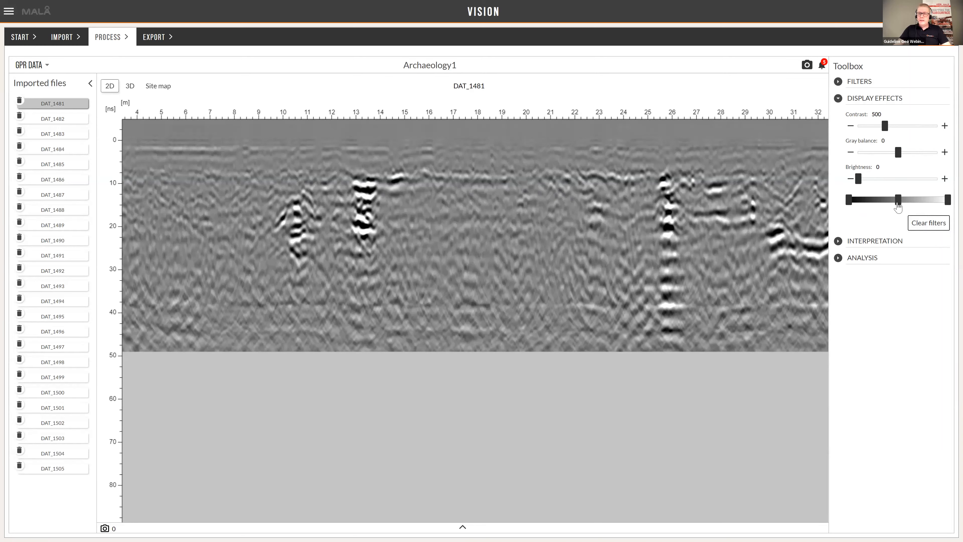
left_click(850, 200)
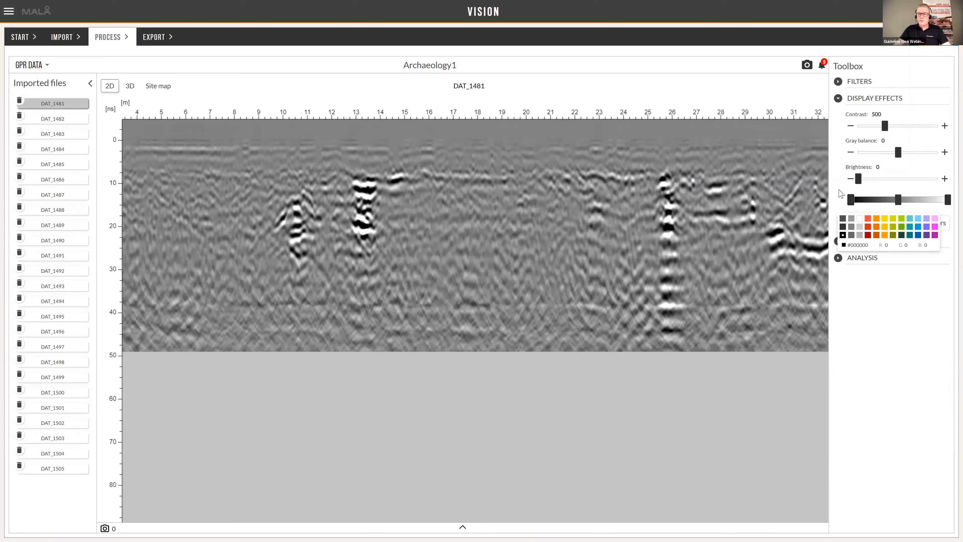
left_click(841, 194)
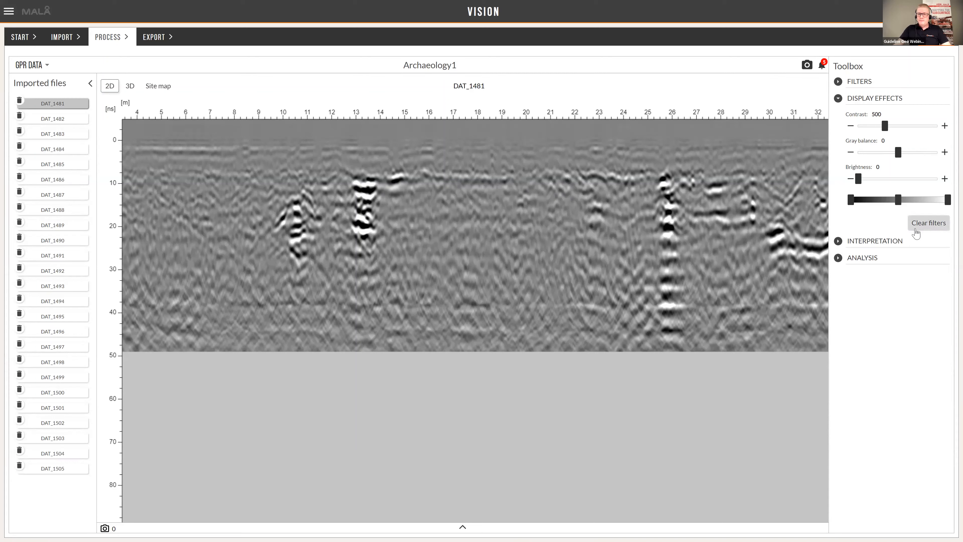
Step: Turn off the baseline display in the interpretation settings
left_click(839, 242)
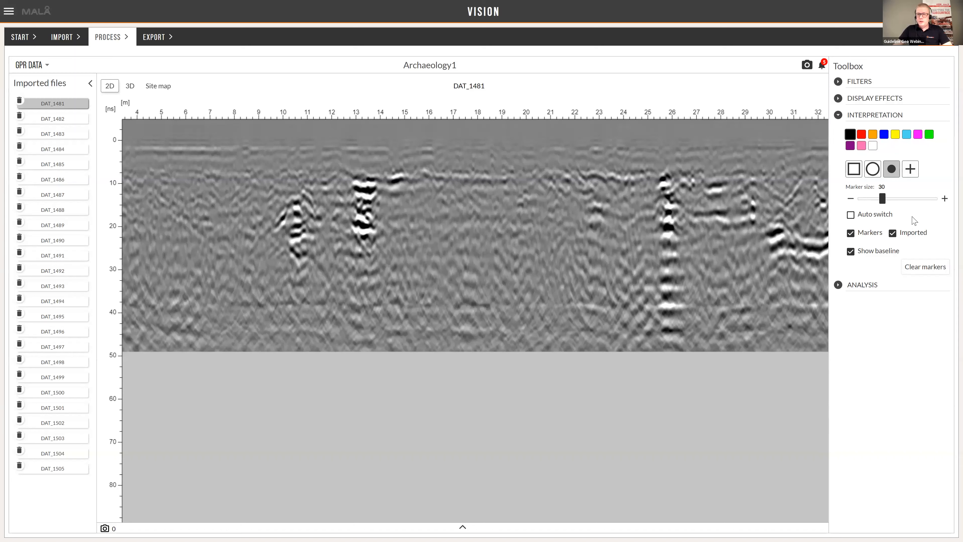
left_click(857, 252)
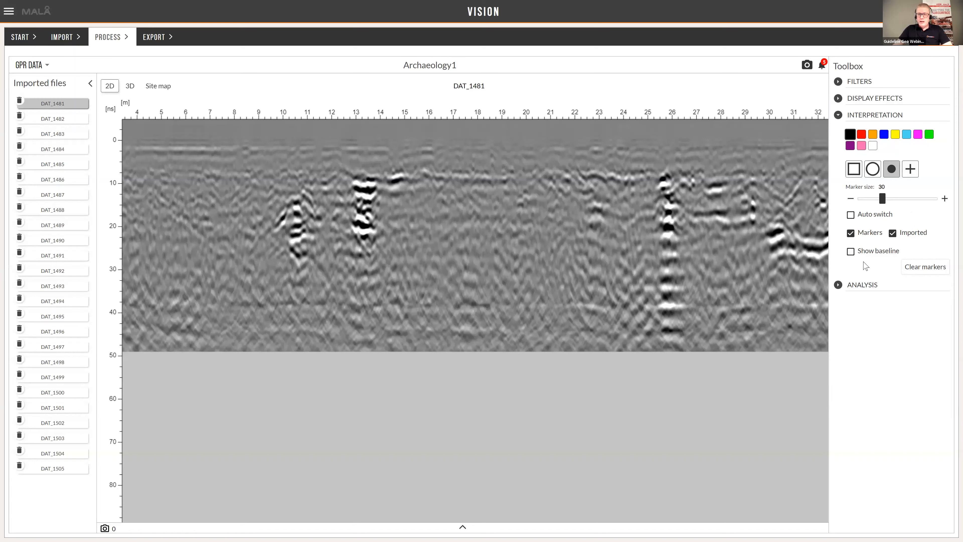
Step: Flip profile DAT_1481 in the analysis tools and flip it back to its original direction
left_click(838, 285)
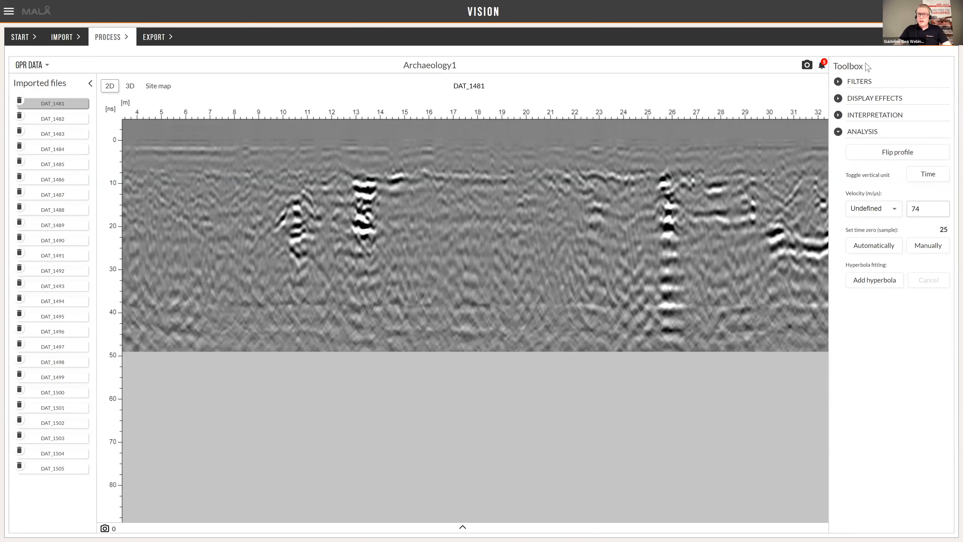
left_click(895, 155)
left_click(895, 152)
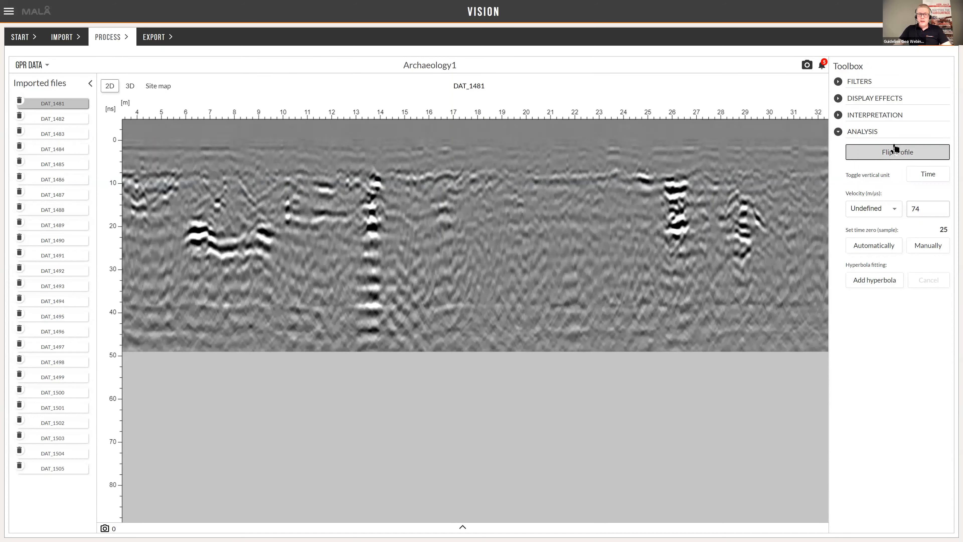
left_click(894, 153)
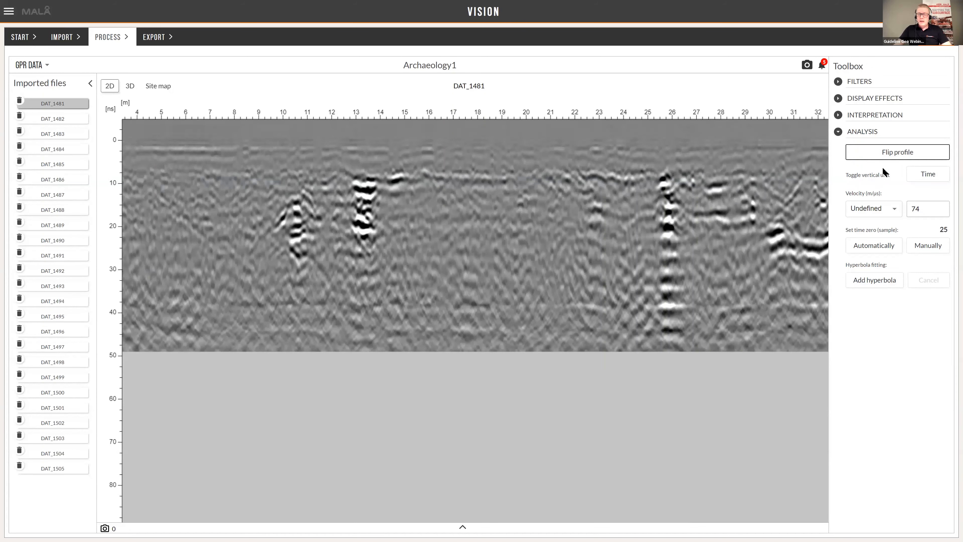
Step: Switch the radargram's vertical unit from time to depth and check the velocity presets
left_click(931, 180)
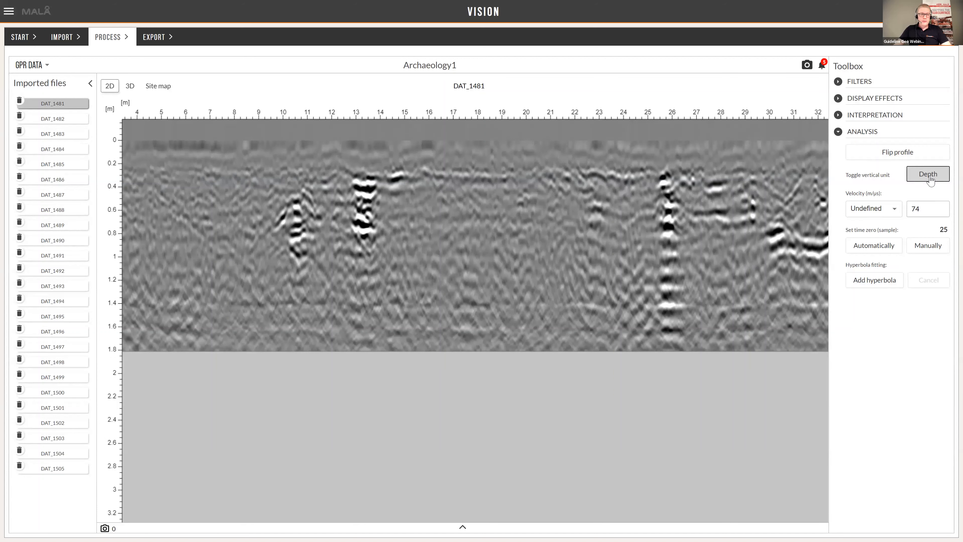
left_click(929, 179)
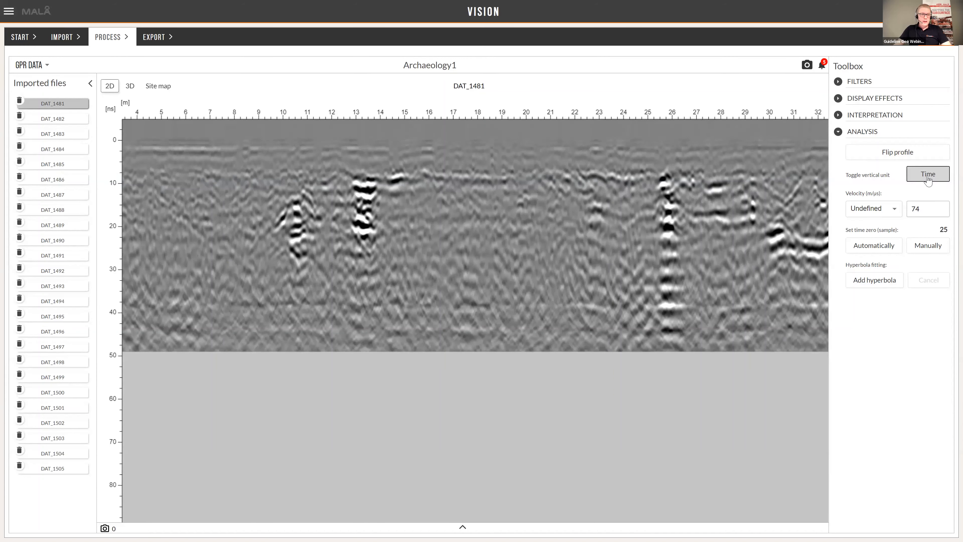
left_click(896, 212)
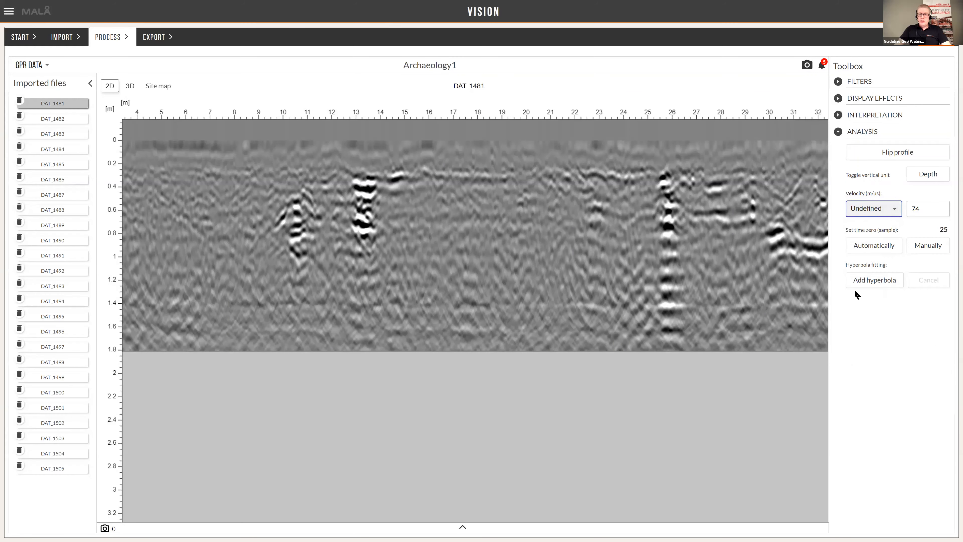
left_click(877, 280)
left_click(868, 288)
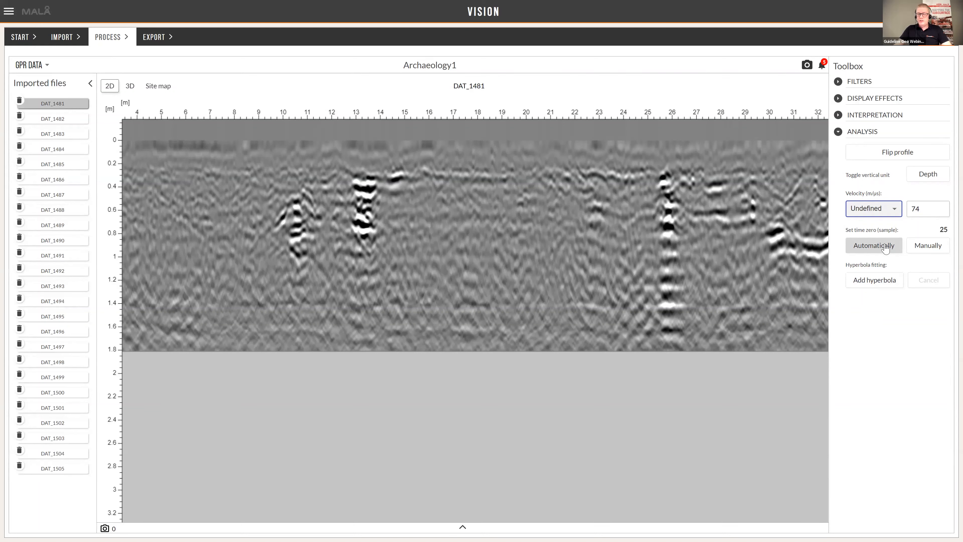
Step: Try adjusting time zero manually with the marker on the vertical axis, and cancel the adjustment
left_click(931, 249)
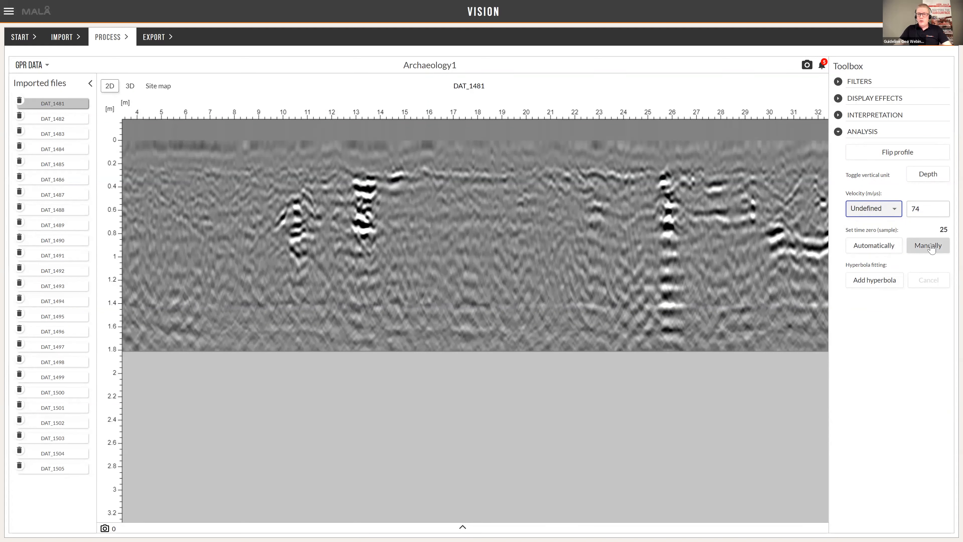
mouse_move(108, 143)
left_mouse_down()
mouse_move(98, 175)
mouse_move(107, 139)
left_mouse_up()
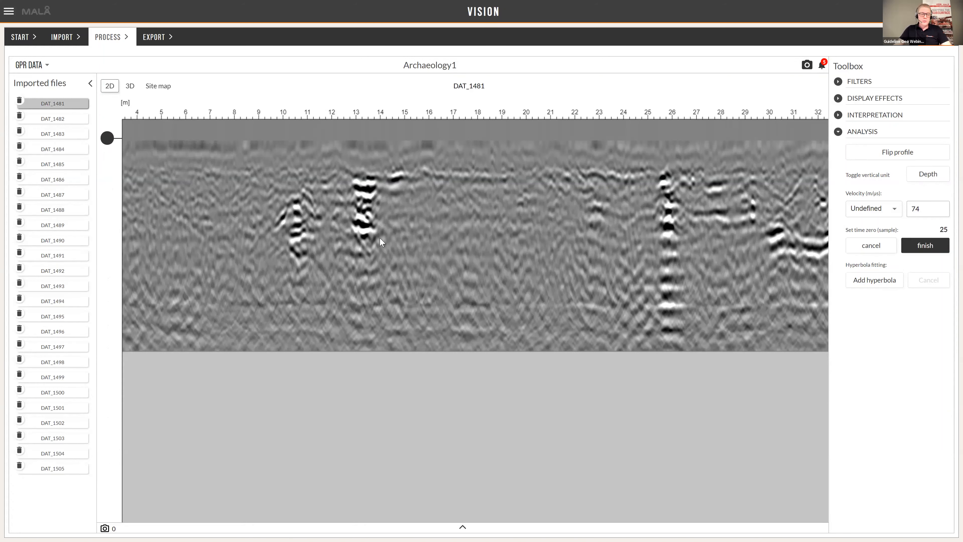
left_click(871, 252)
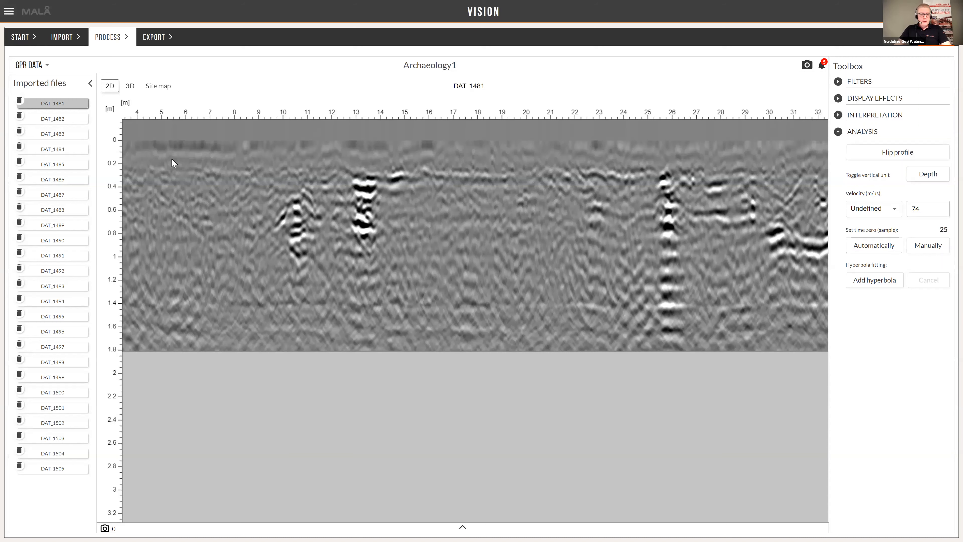
Step: Take a snapshot of profile DAT_1481's radargram and open the snapshot for annotation
scroll(280, 221, "down", 3)
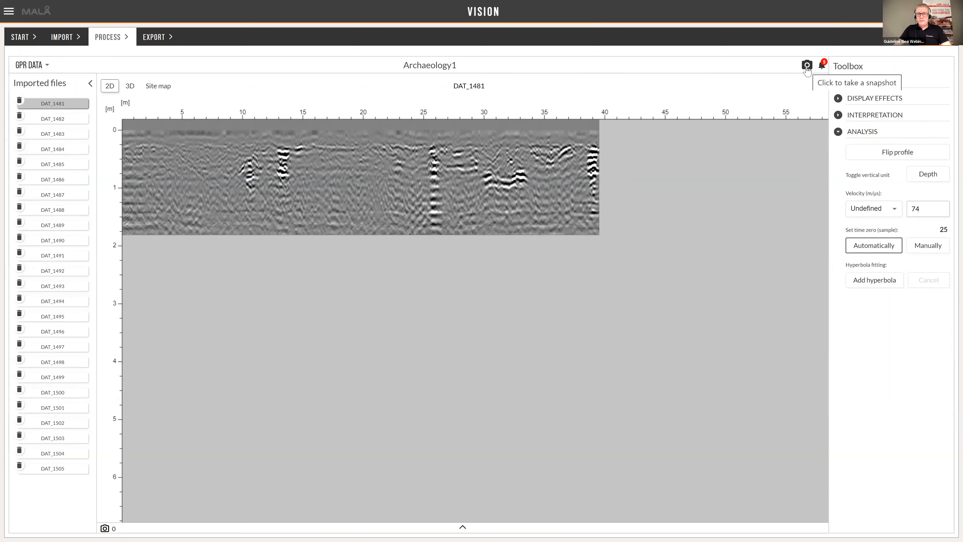
scroll(506, 190, "up", 5)
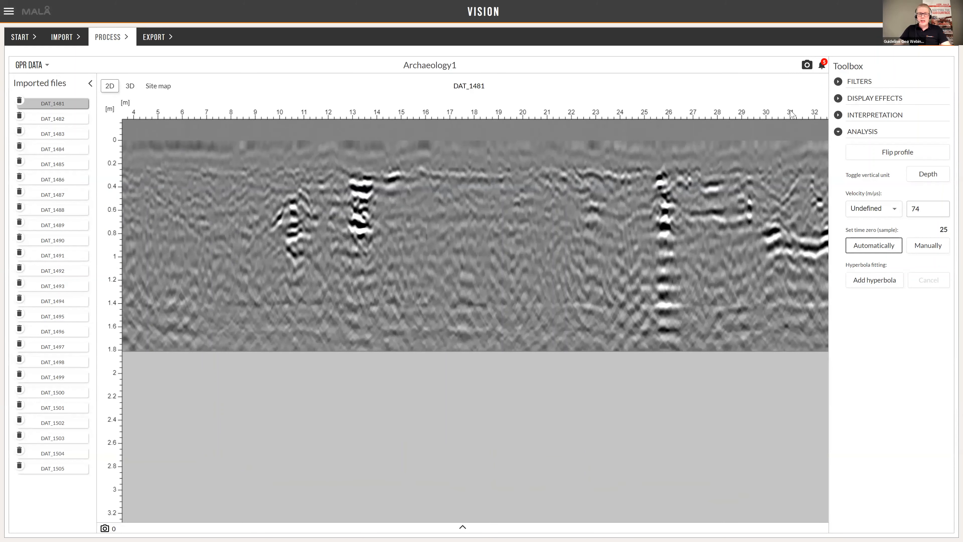
left_click(806, 67)
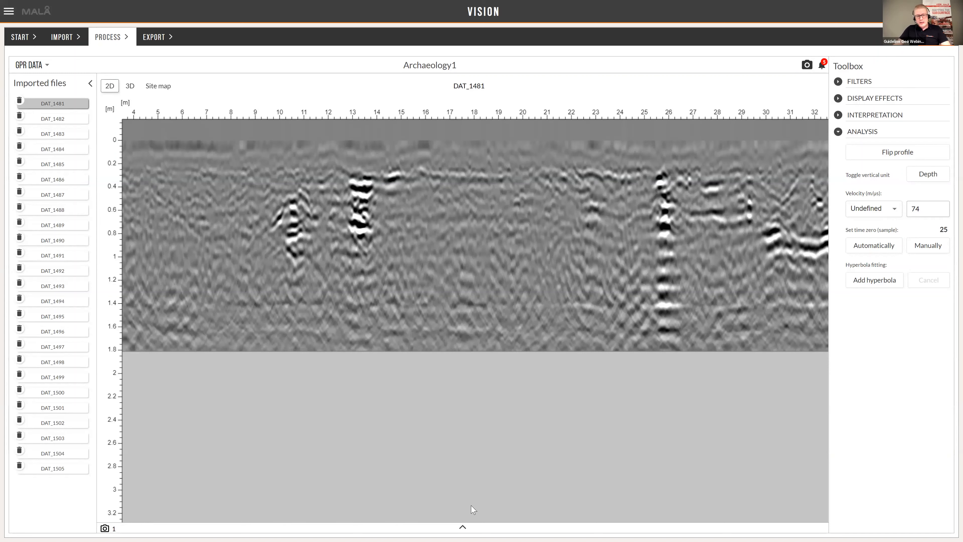
left_click(466, 529)
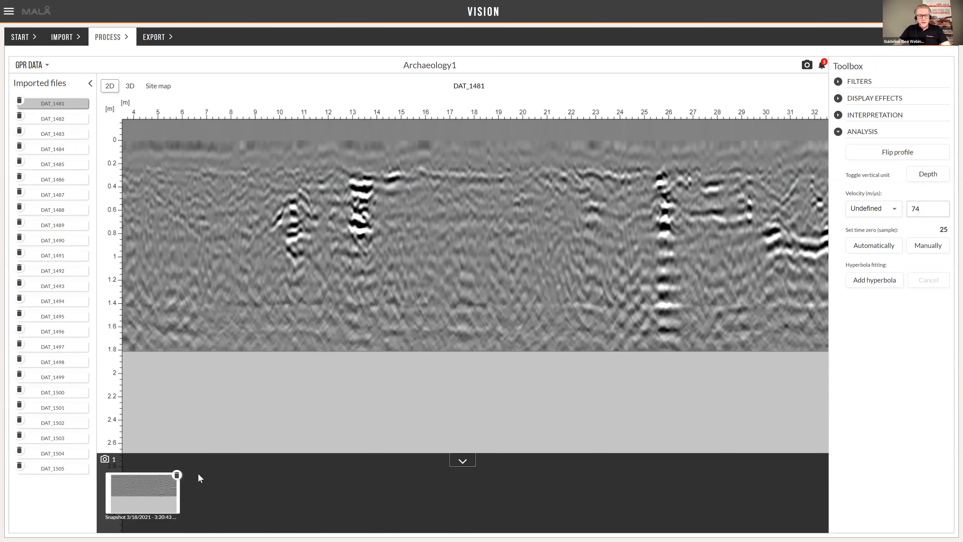
left_click(146, 498)
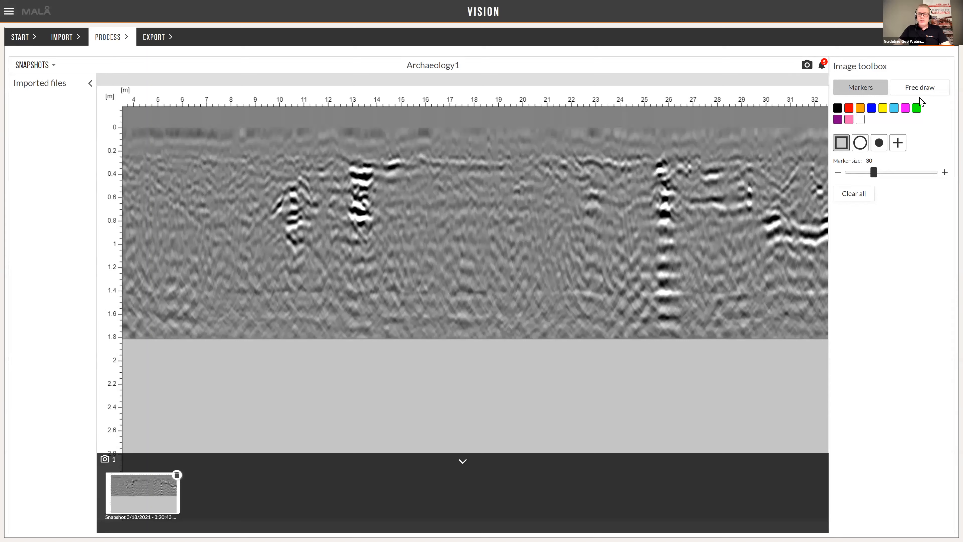
Step: Try a freehand drawing on the snapshot and clear all annotations
left_click(922, 89)
mouse_move(440, 249)
left_mouse_down()
mouse_move(570, 301)
mouse_move(690, 368)
mouse_move(696, 389)
left_mouse_up()
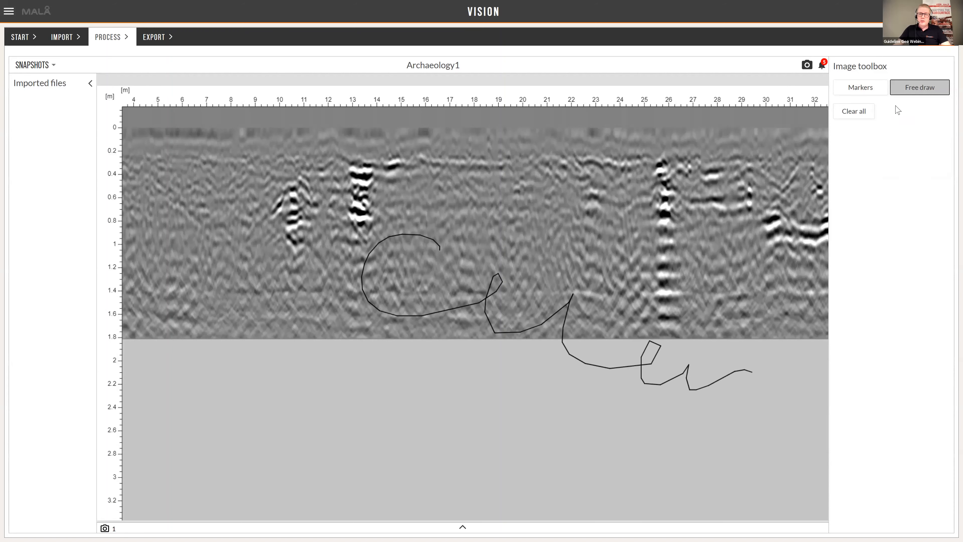
left_click(858, 114)
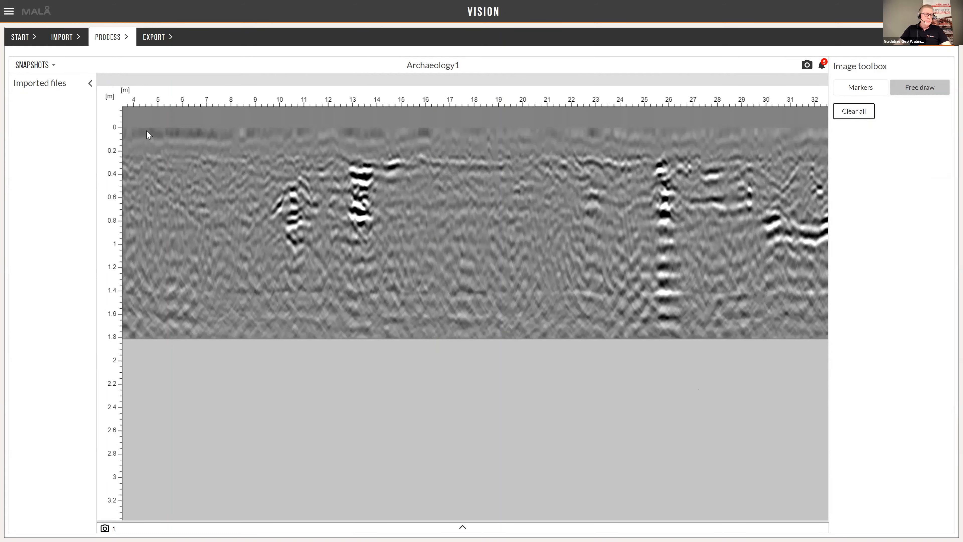
Step: Return to the GPR data and display the profiles in 3D with the baseline turned off
left_click(53, 68)
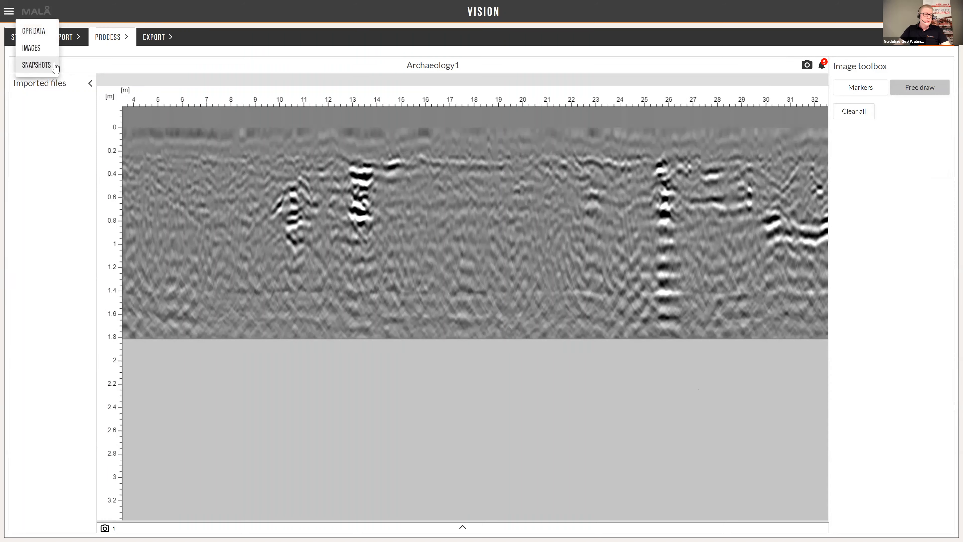
left_click(36, 31)
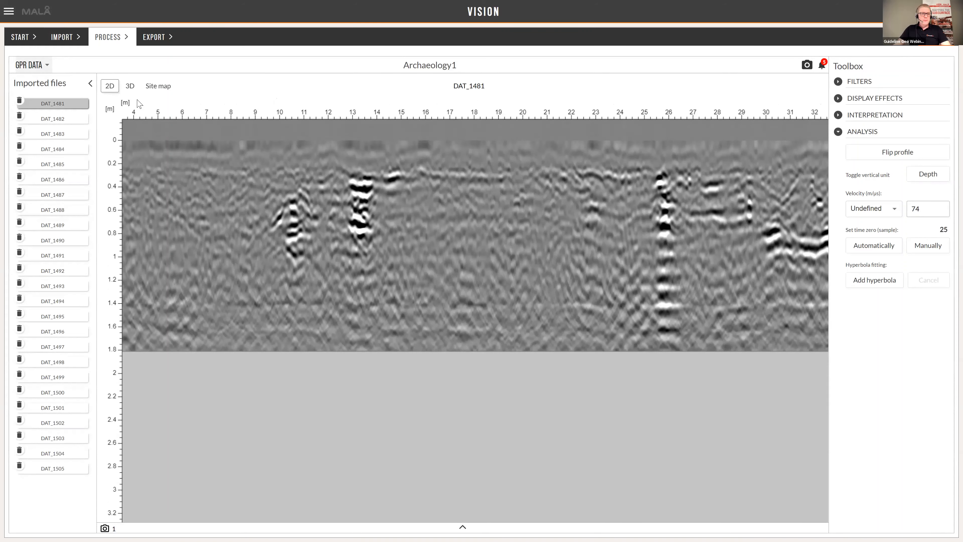
left_click(131, 87)
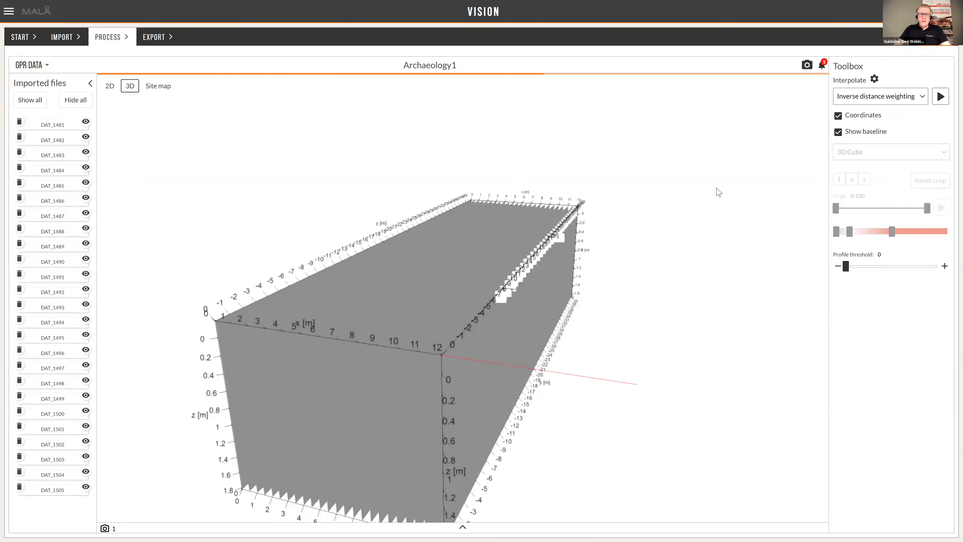
left_click_drag(617, 296, 502, 199)
left_click_drag(448, 338, 451, 349)
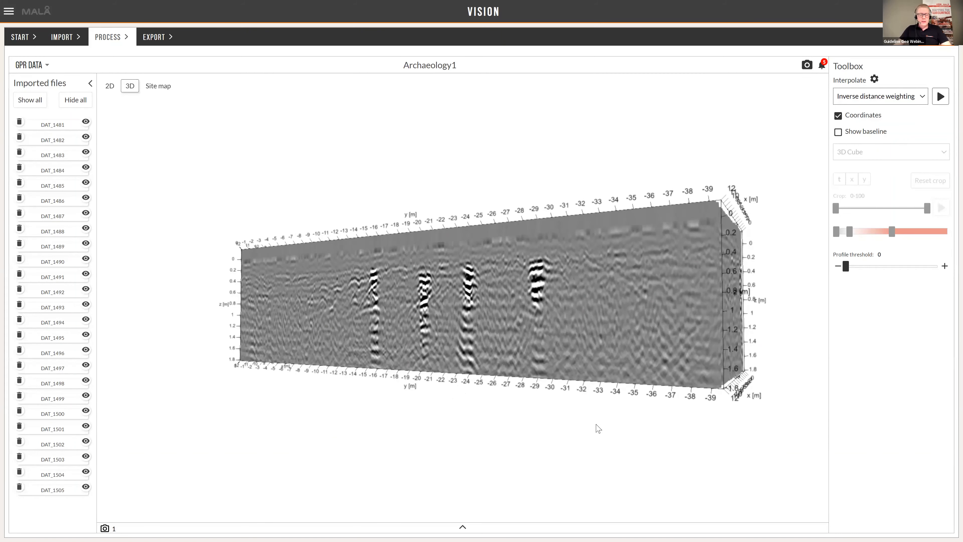
left_click_drag(598, 428, 647, 422)
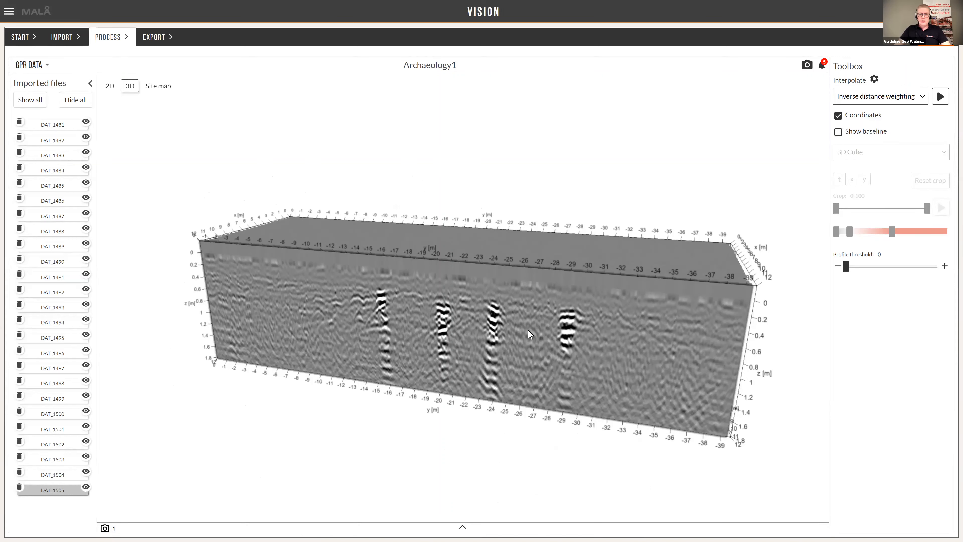
Step: Hide profiles DAT_1505 through DAT_1492 one by one in the 3D view
mouse_move(564, 340)
left_mouse_down()
mouse_move(544, 321)
mouse_move(567, 351)
mouse_move(560, 345)
left_mouse_up()
key("space")
key("Up")
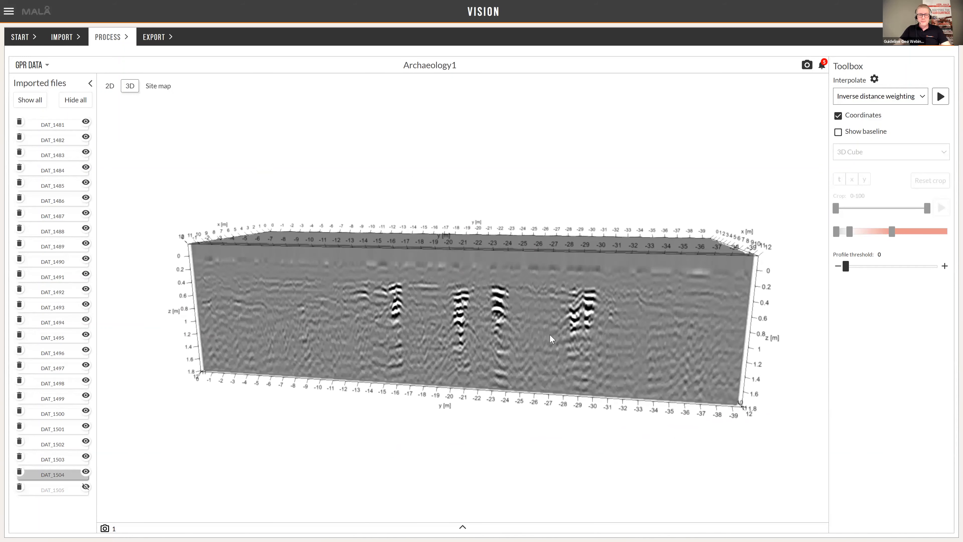
key("space")
key("Up")
key("space")
key("Up")
key("space")
key("Up")
key("space")
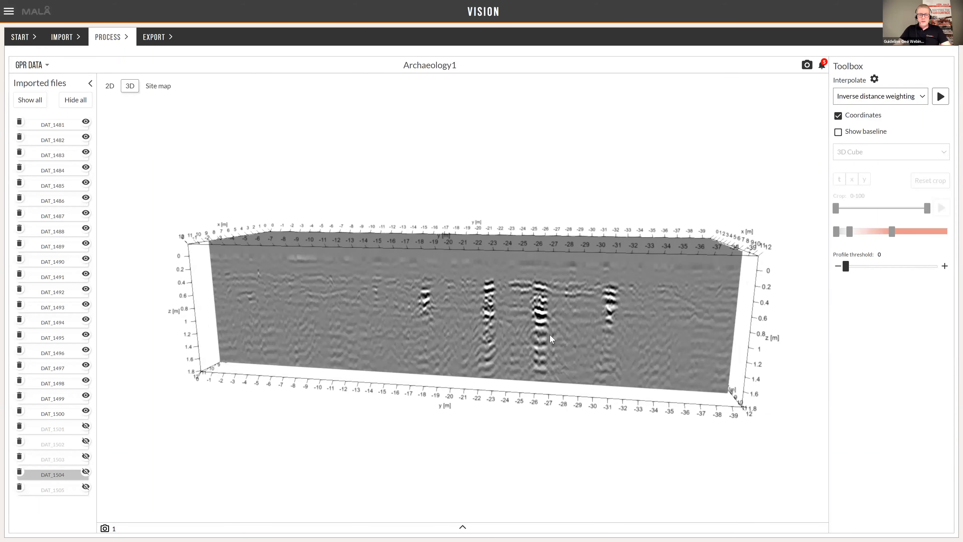
key("Up")
key("space")
key("Up")
key("space")
key("Up")
key("space")
key("Up")
key("space")
key("Up")
key("space")
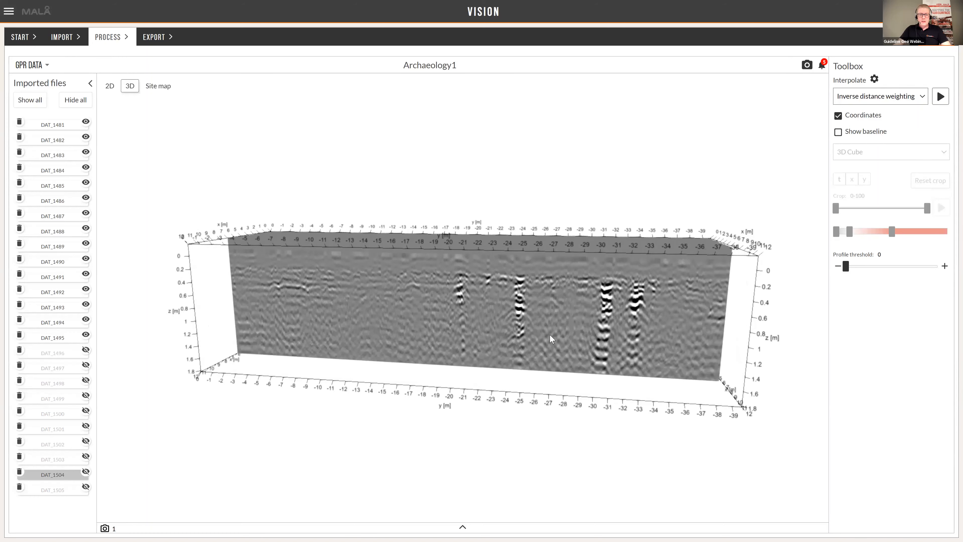
key("Up")
key("space")
key("Up")
key("space")
key("Up")
key("space")
key("Up")
key("space")
key("Up")
Step: Show profiles DAT_1492 through DAT_1496 again one by one, and restore the visibility of all profiles
left_click_drag(614, 335, 102, 295)
left_click(86, 289)
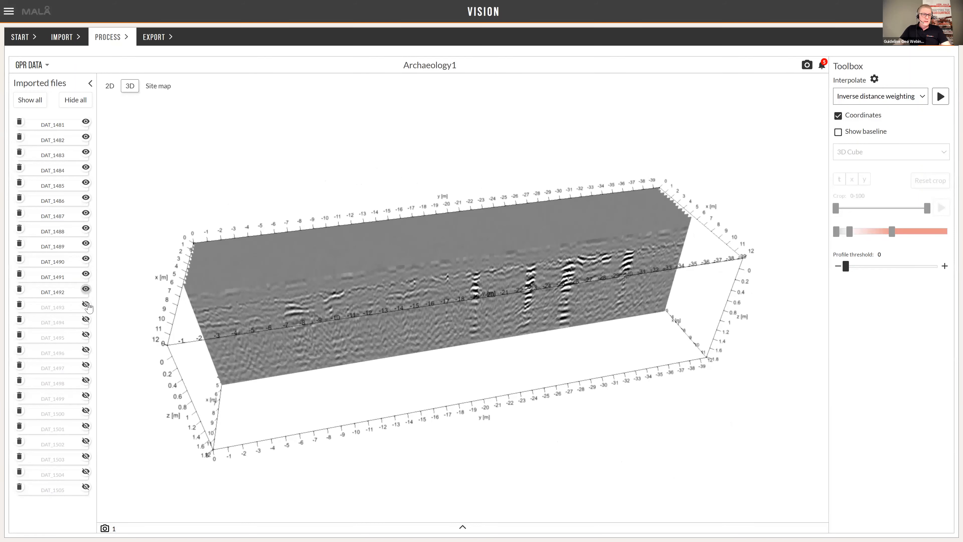
left_click(86, 306)
left_click(87, 321)
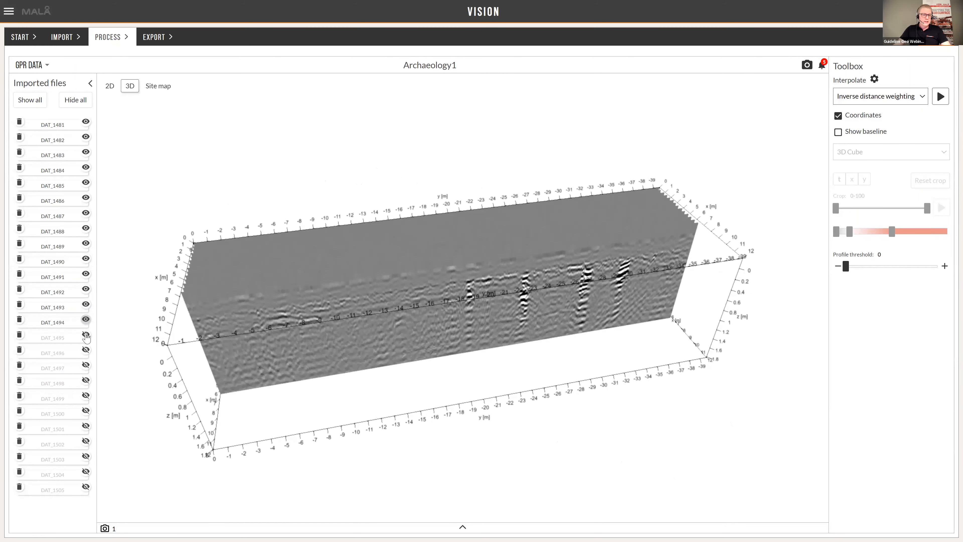
left_click(86, 336)
left_click(86, 350)
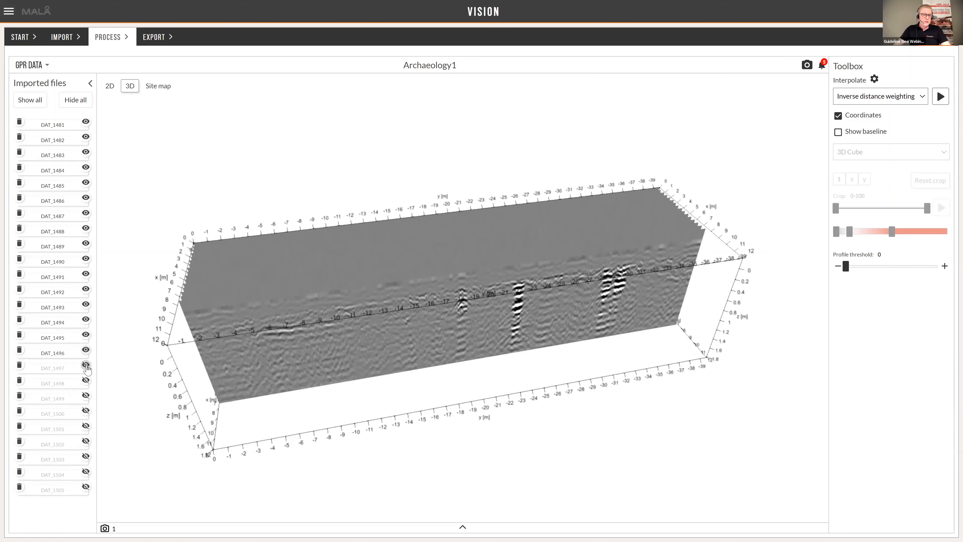
left_click(31, 100)
Step: Choose Linear as the interpolation method for the 3D profiles
left_click_drag(763, 392, 719, 234)
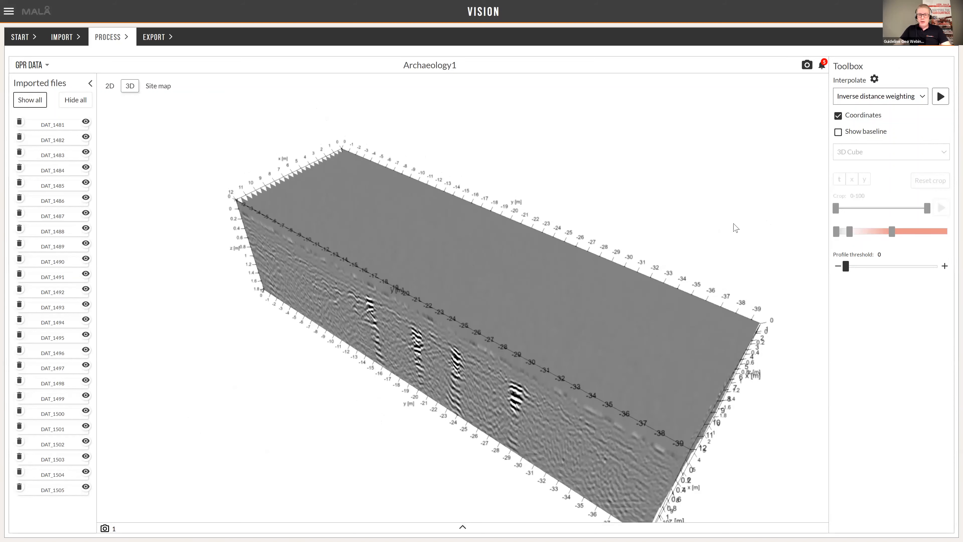
left_click_drag(742, 211, 750, 190)
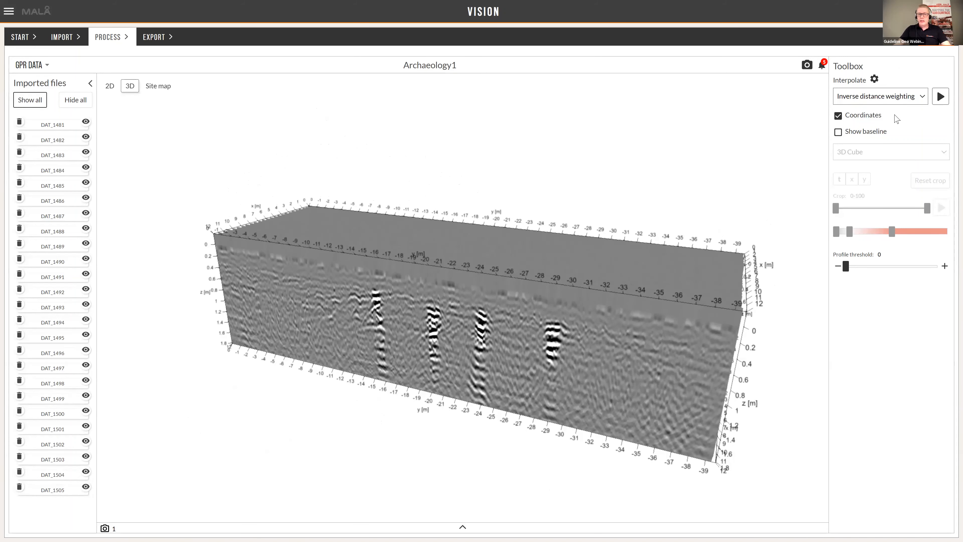
left_click_drag(638, 200, 594, 311)
scroll(593, 311, "up", 1)
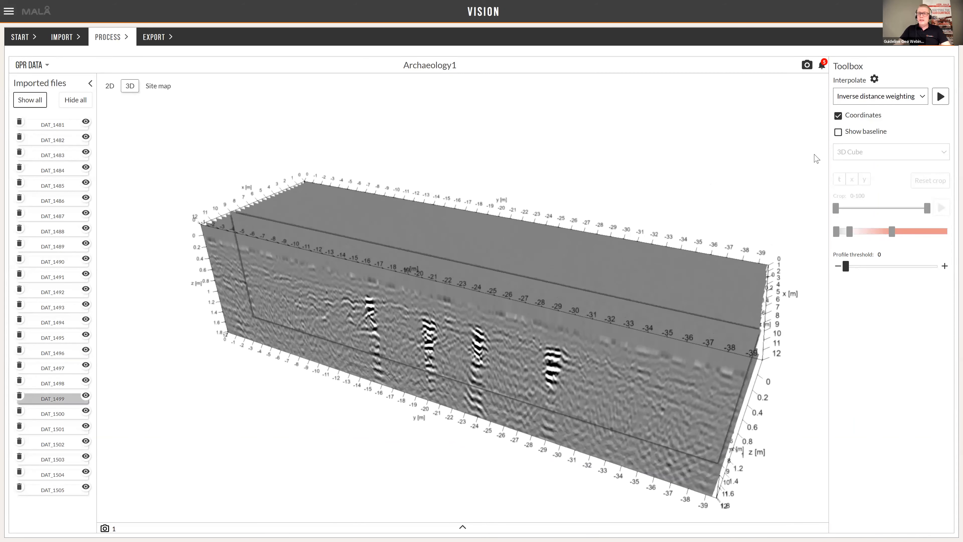
left_click(921, 102)
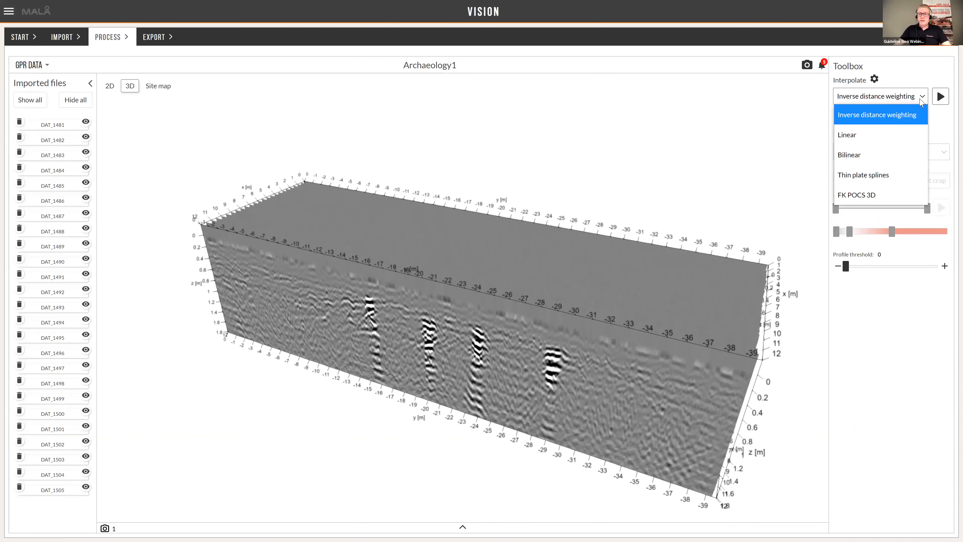
left_click(888, 135)
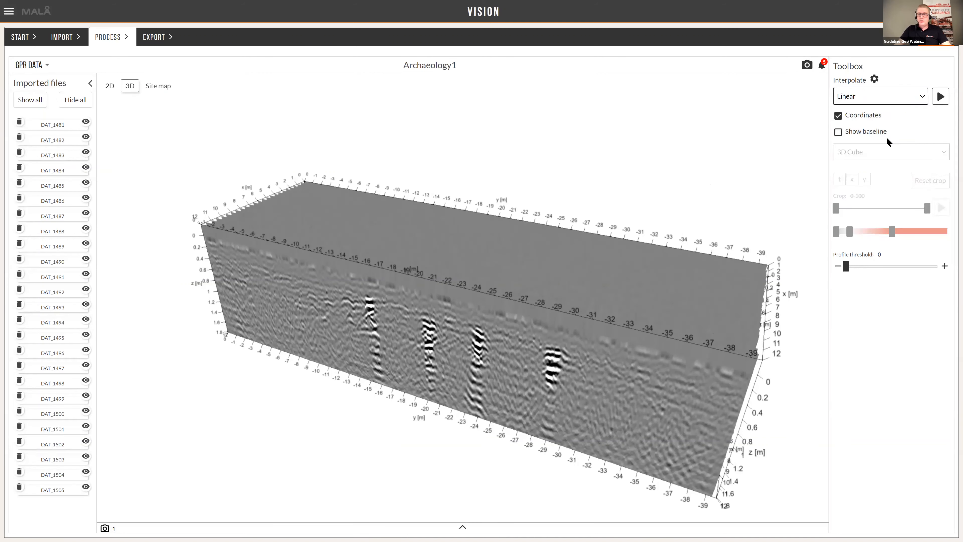
Step: Set the interpolation resolution to 80 datapoints in x and 300 in y, along the y axis
left_click(874, 82)
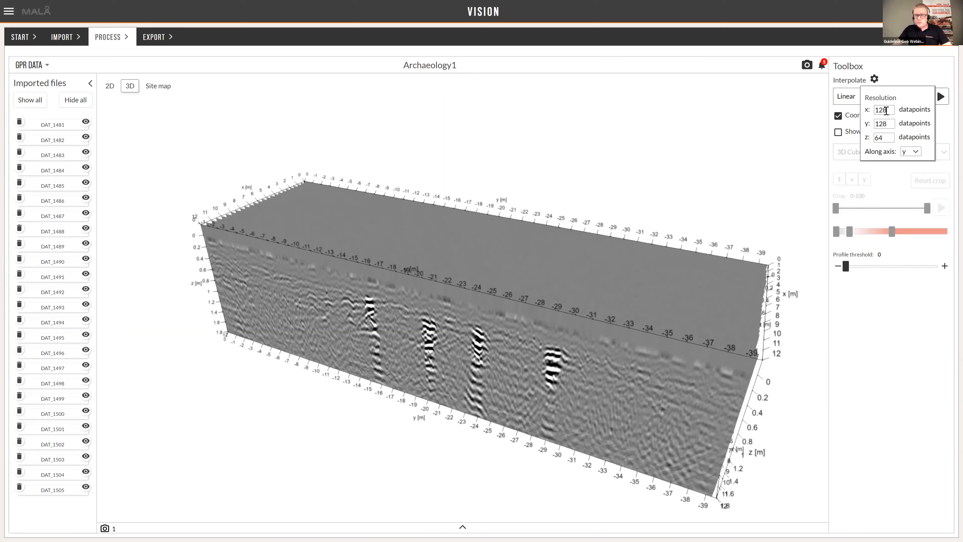
double_click(881, 110)
type("80")
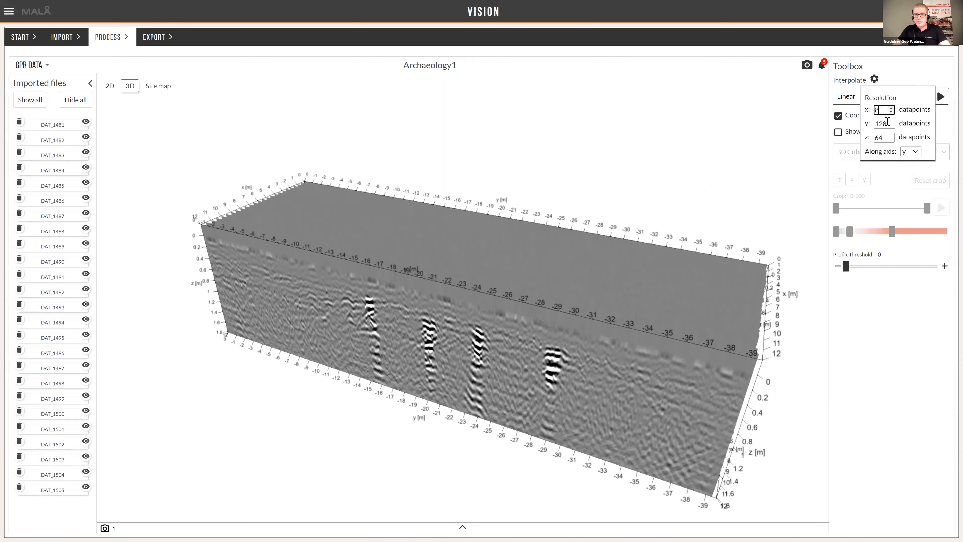
double_click(886, 121)
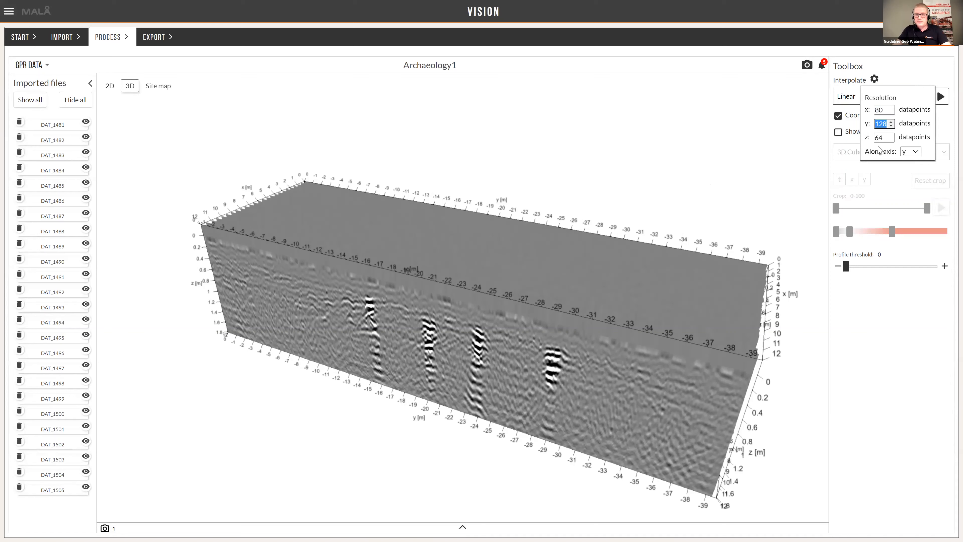
type("300")
left_click(915, 152)
left_click(911, 186)
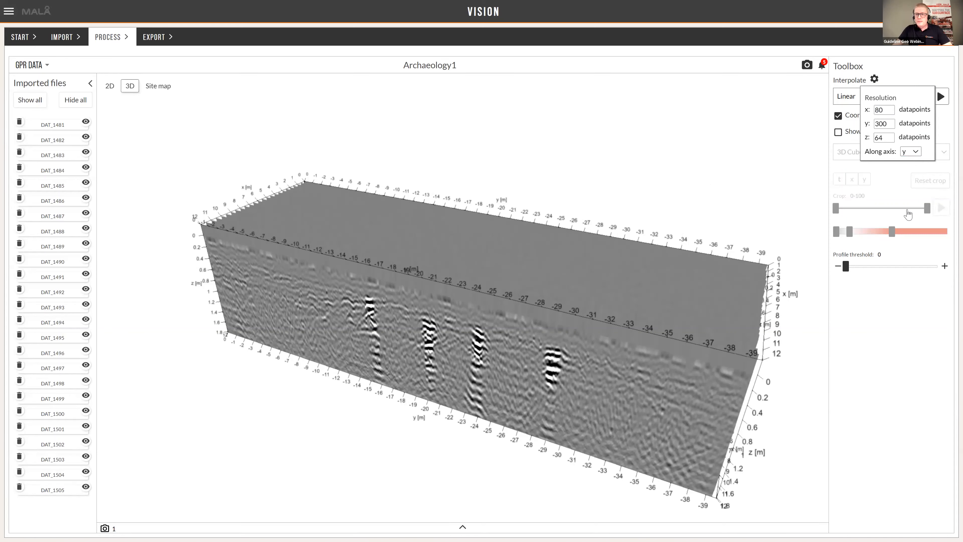
left_click(914, 249)
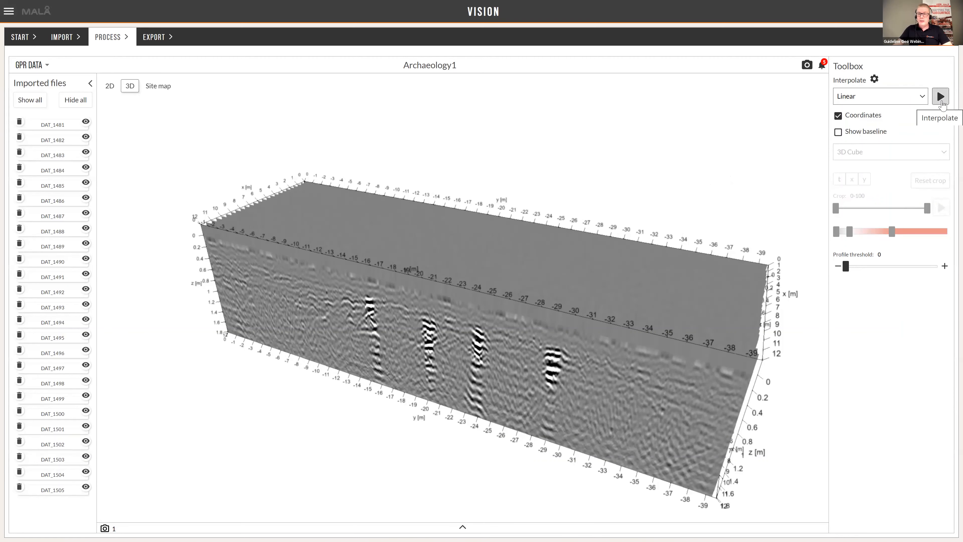
Step: Run the interpolation of the profiles into a 3D cube and dismiss its notifications
left_click(941, 97)
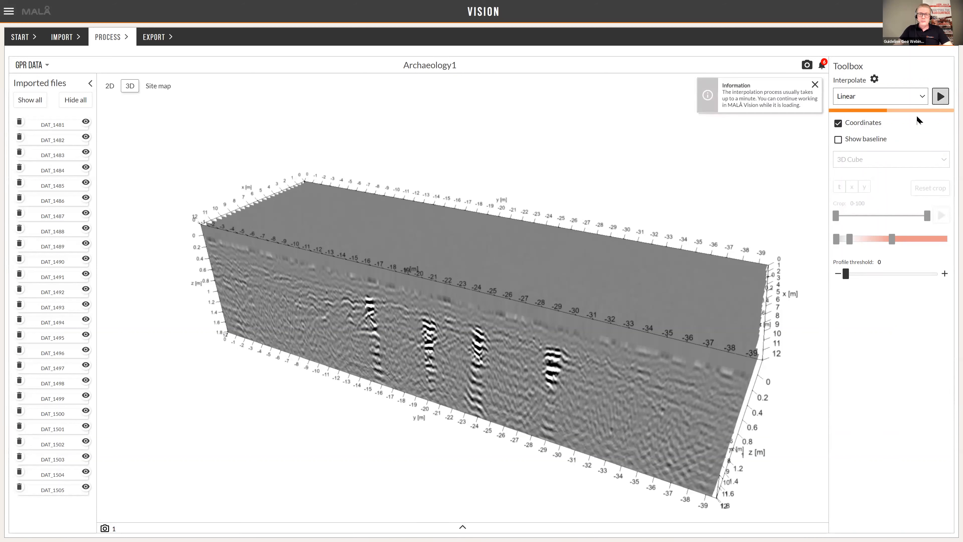
left_click(821, 87)
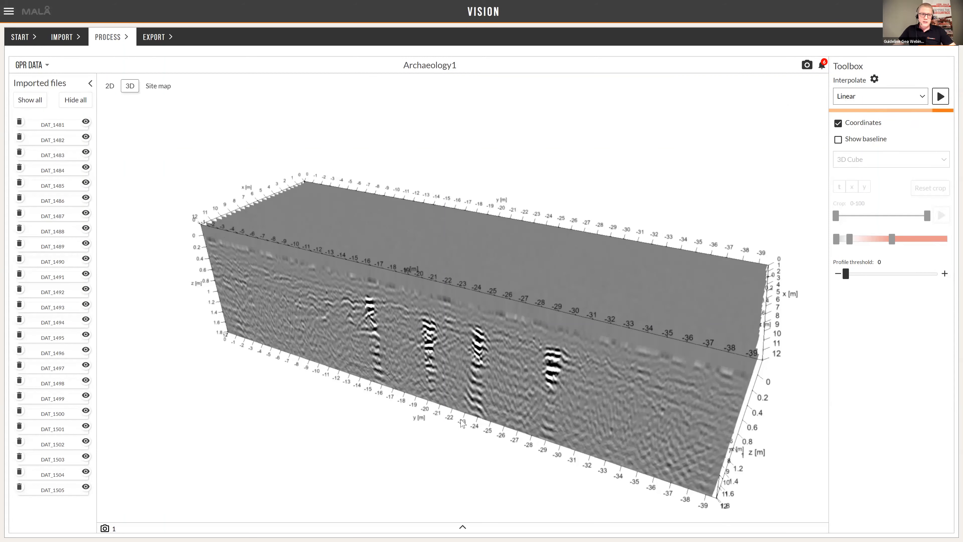
left_click_drag(480, 434, 506, 407)
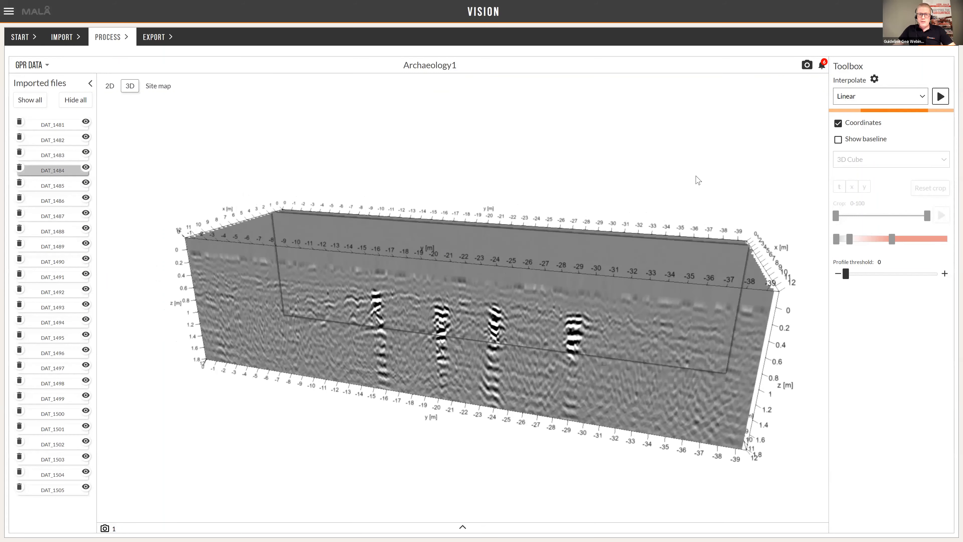
scroll(698, 163, "down", 3)
scroll(581, 333, "up", 3)
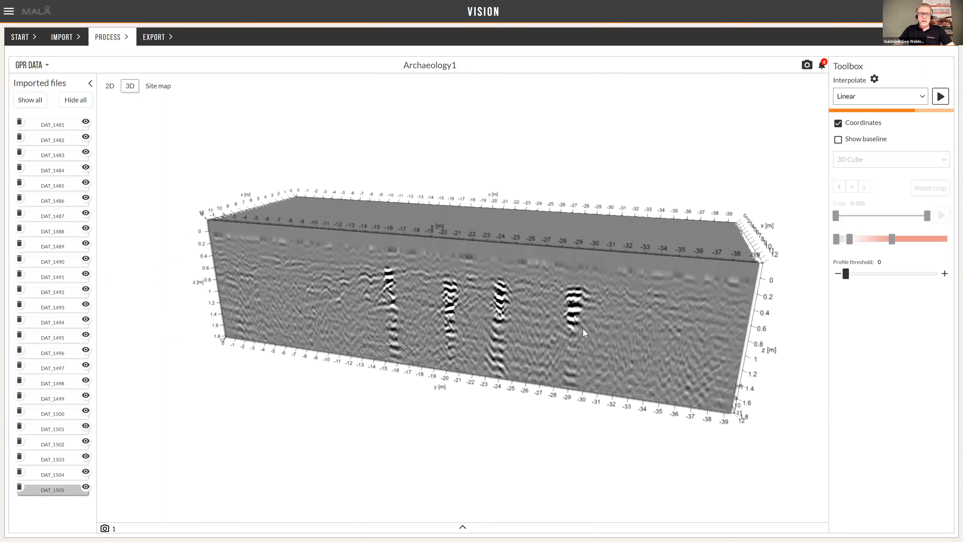
left_click_drag(624, 425, 628, 453)
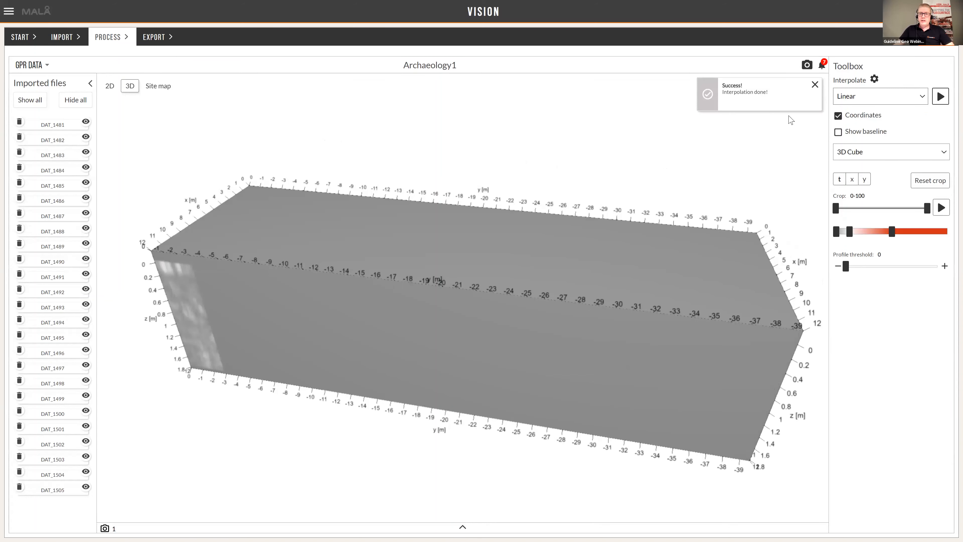
left_click(815, 86)
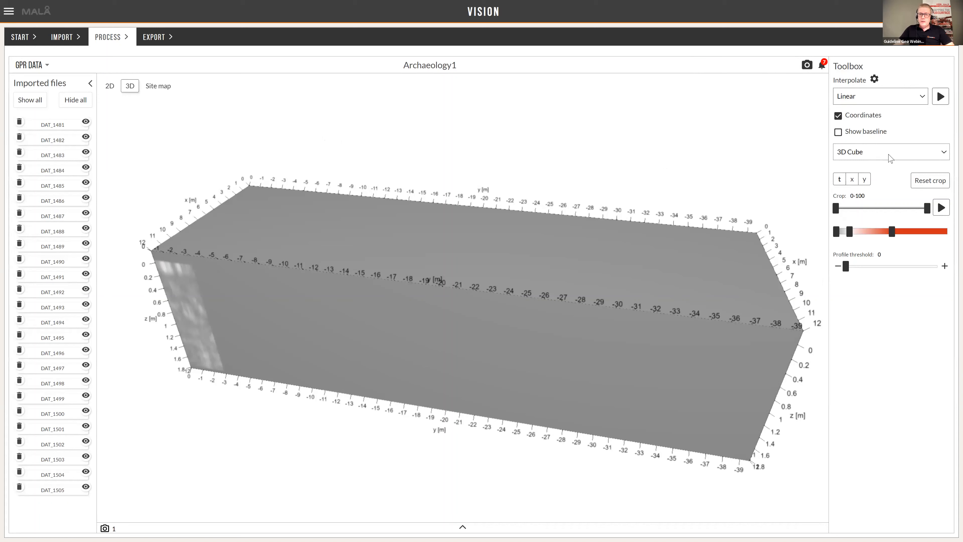
Step: Hide all individual profiles in the 3D view, leaving the interpolated cube
mouse_move(838, 208)
left_mouse_down()
mouse_move(860, 213)
mouse_move(827, 214)
left_mouse_up()
left_click(72, 107)
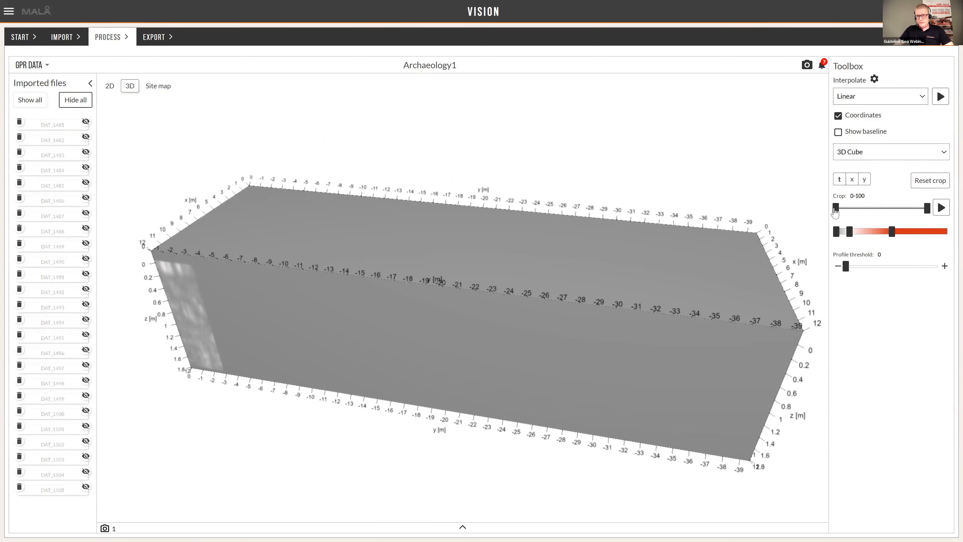
Step: Crop the interpolated cube to 5-100 along the t axis and 5-78 along the x axis
mouse_move(838, 216)
left_mouse_down()
mouse_move(863, 214)
mouse_move(842, 219)
left_mouse_up()
left_click(852, 179)
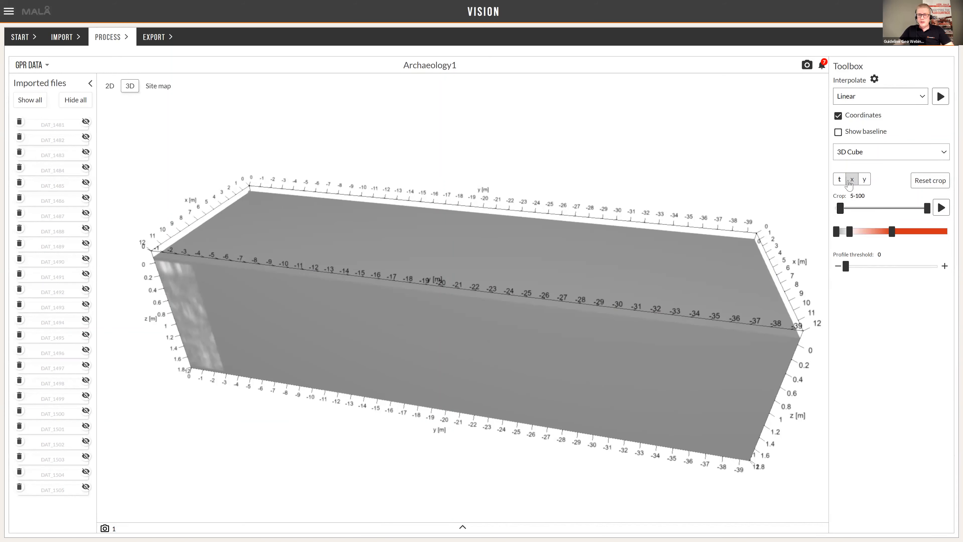
left_click_drag(853, 215, 889, 215)
Step: Try the crop along the y axis, then restore the cube's full range along the x axis
left_click(864, 179)
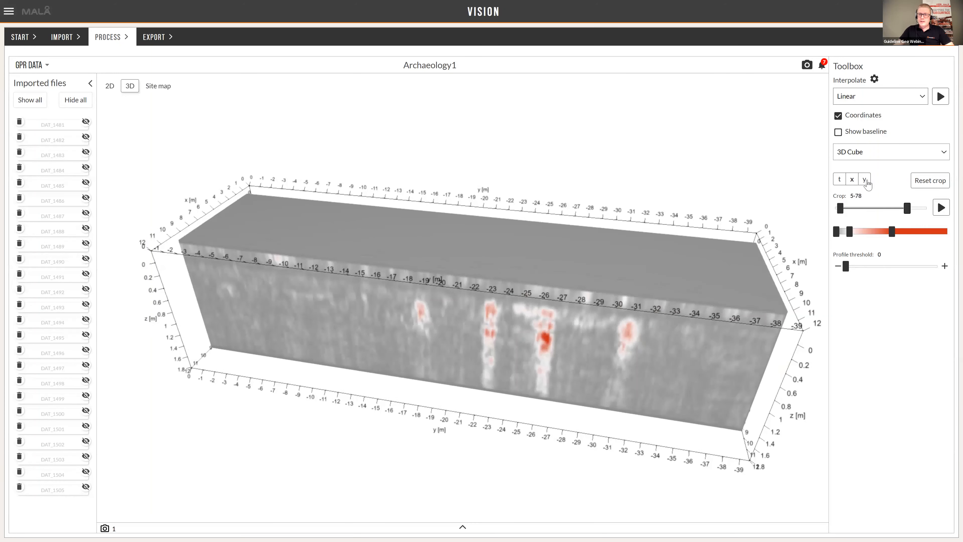
mouse_move(838, 214)
left_mouse_down()
mouse_move(854, 214)
mouse_move(837, 214)
left_mouse_up()
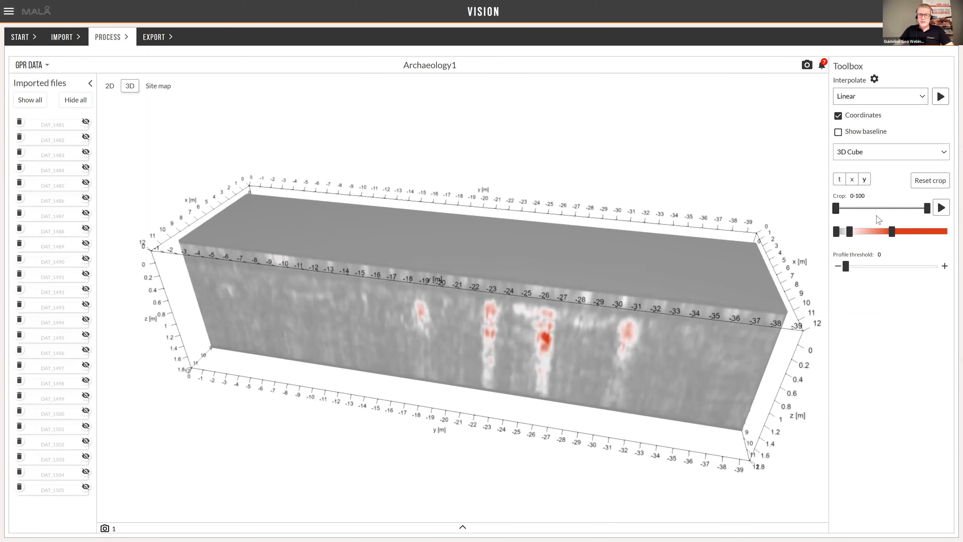
left_click(852, 180)
left_click(842, 179)
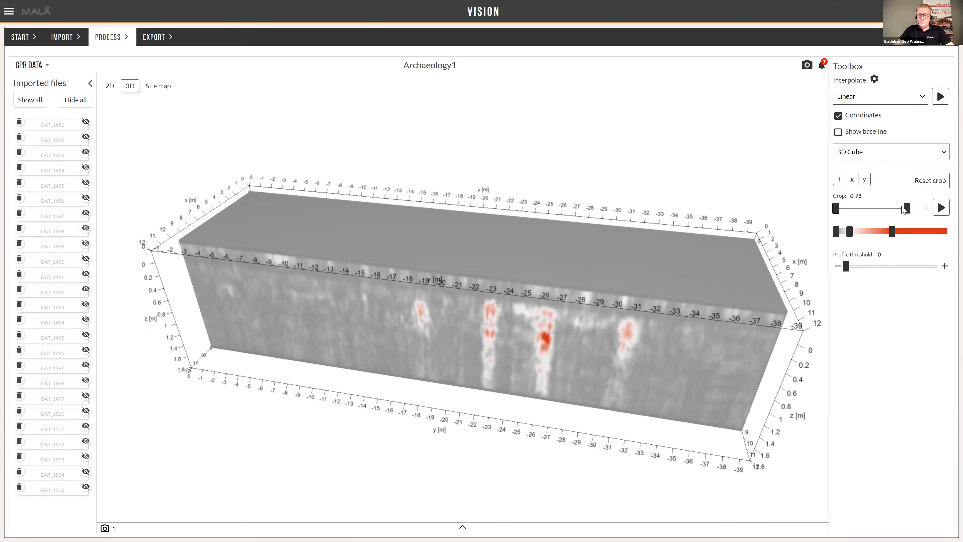
left_click(844, 181)
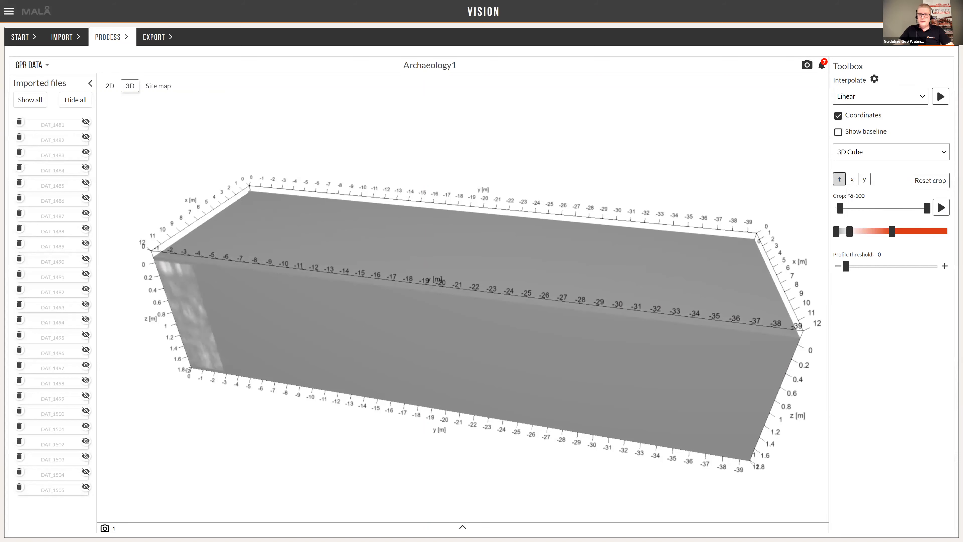
Step: Crop the cube to 37-100 along the t axis and lower the red colour stop to bring out the reflections
left_click_drag(795, 262, 809, 274)
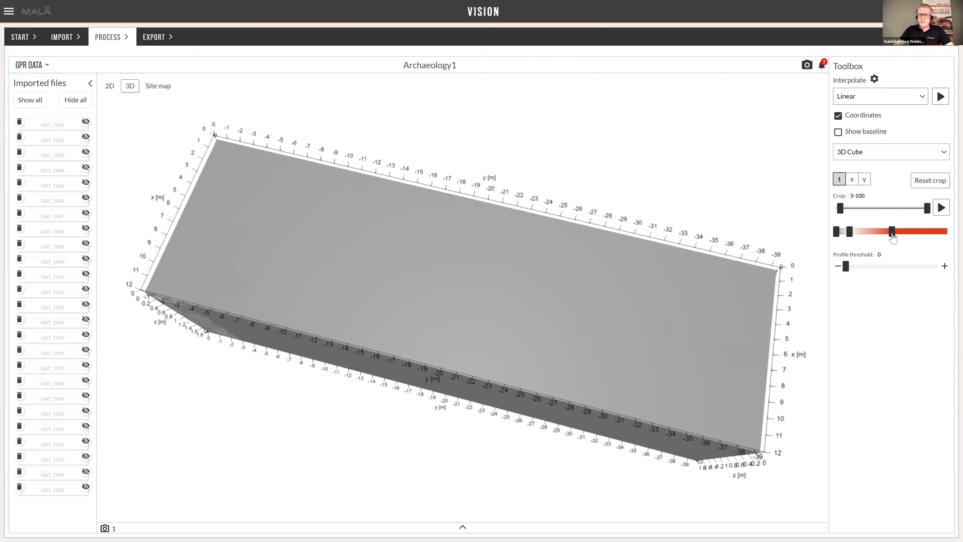
left_click_drag(894, 237, 869, 215)
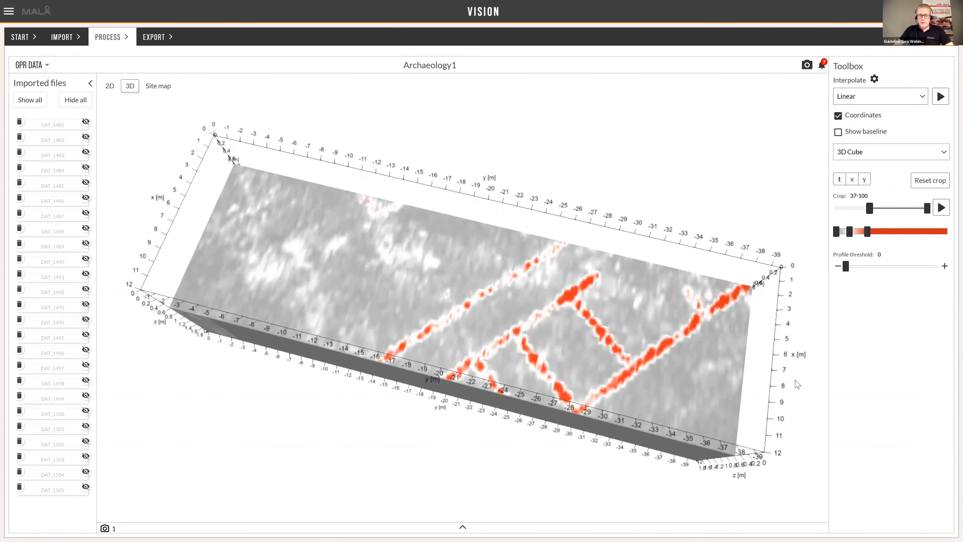
Step: Move the red colour stop closer to the white one and check the colour palette available for it
left_click_drag(798, 384, 807, 344)
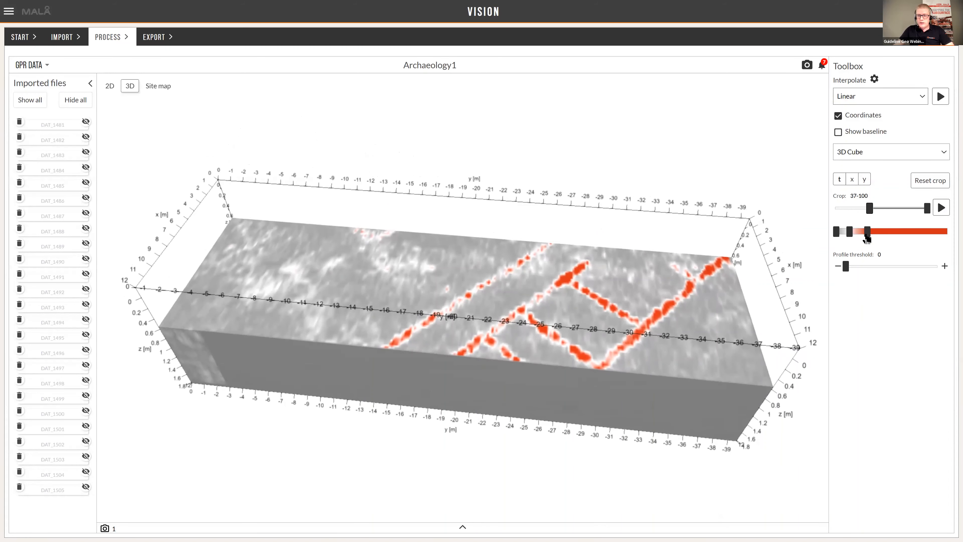
left_click_drag(867, 232, 860, 232)
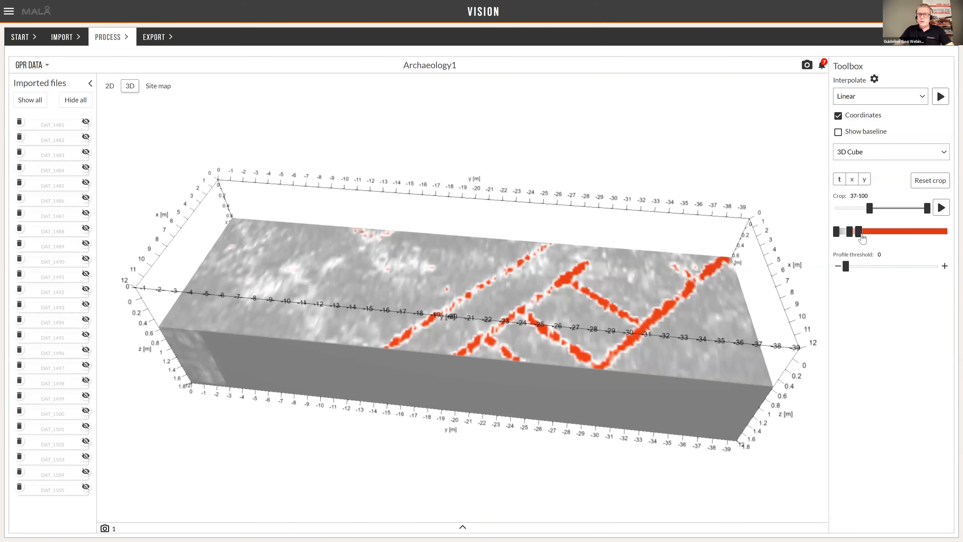
left_click(859, 233)
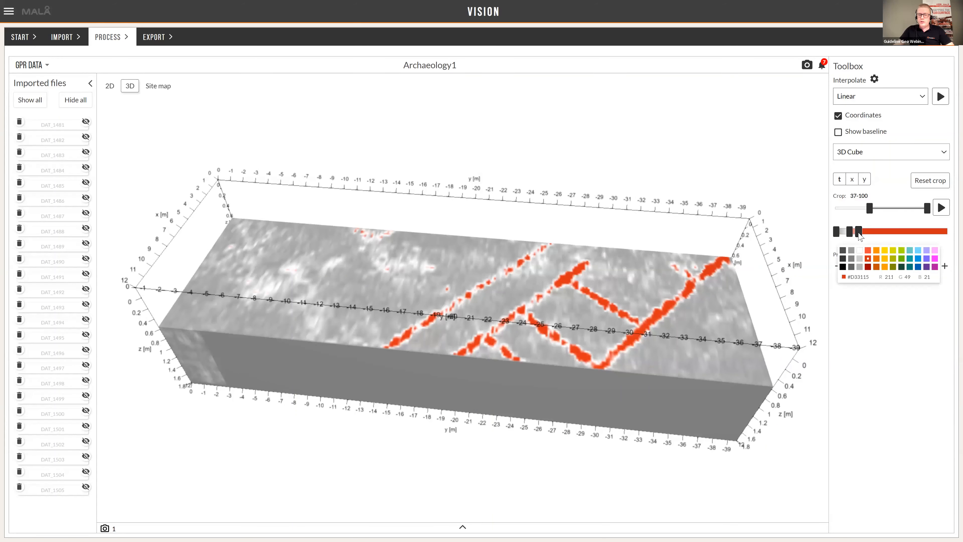
left_click(880, 354)
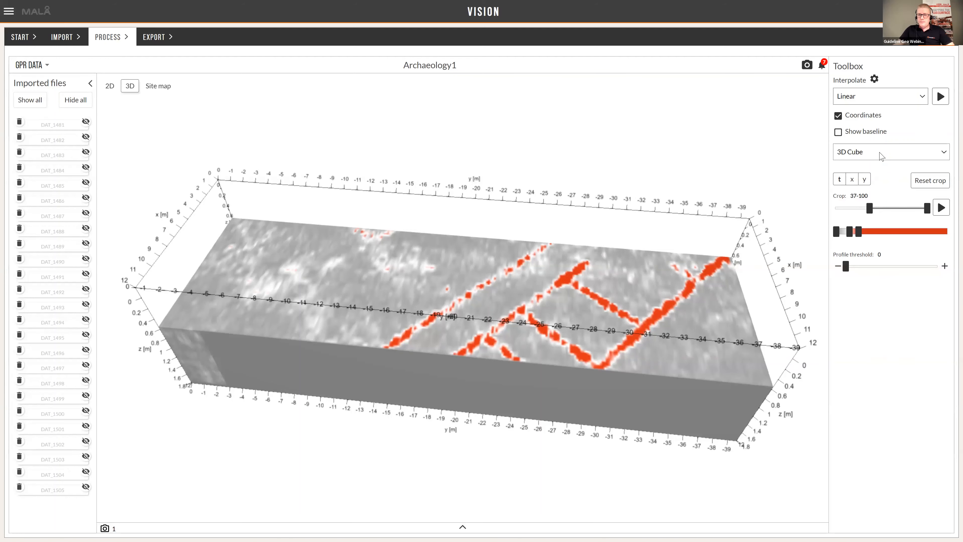
Step: Display the interpolated data as a time slice and set the slice to 34
left_click(881, 156)
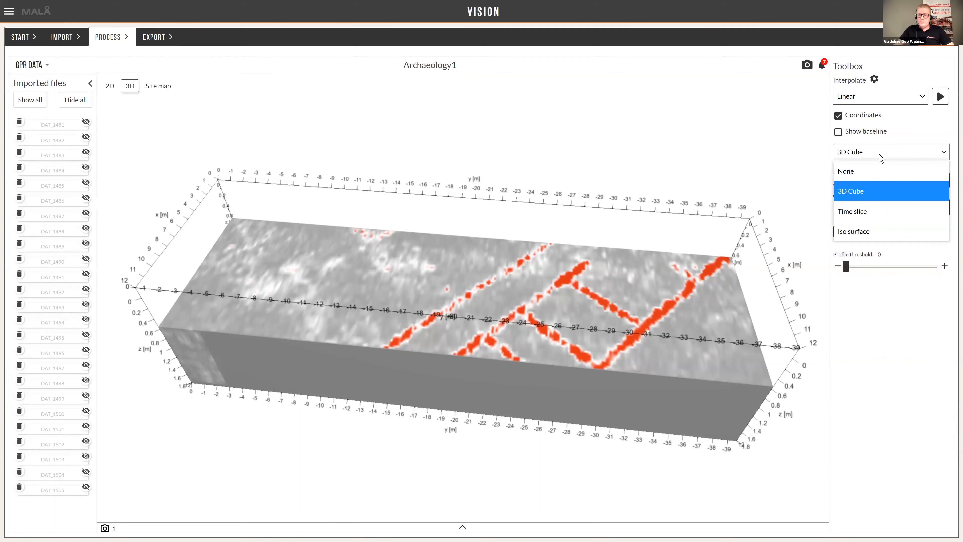
left_click(865, 215)
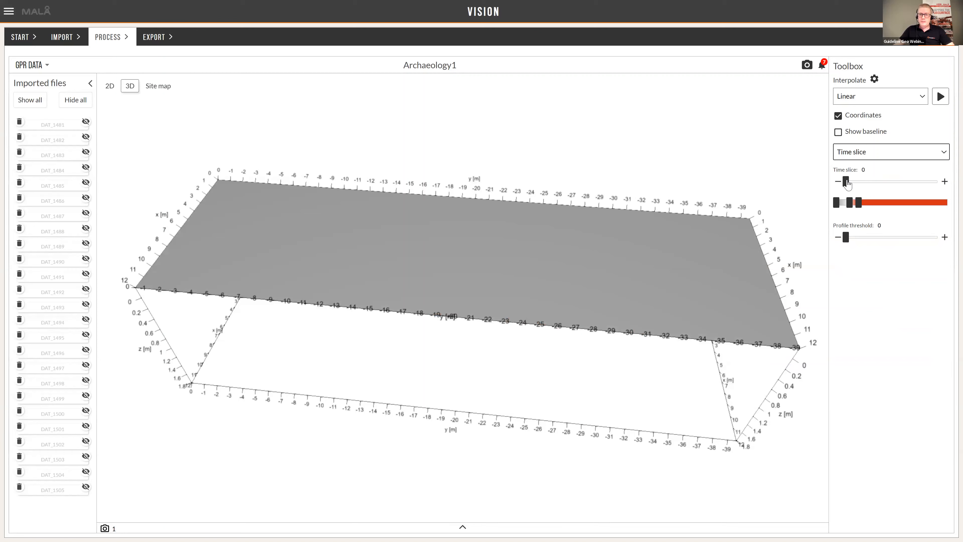
left_click_drag(847, 182, 880, 192)
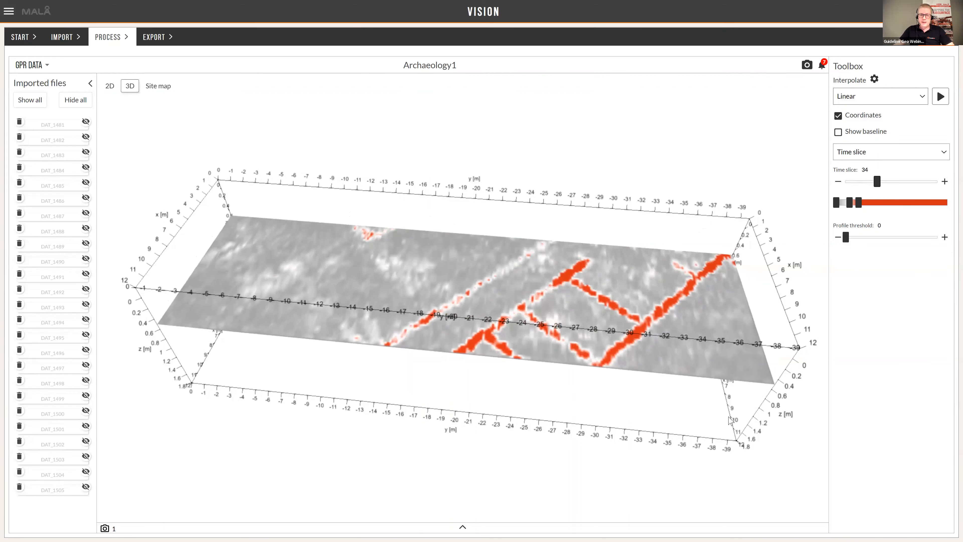
left_click_drag(731, 420, 751, 399)
Step: Display the data as an iso surface cropped to 37-52 along the t axis with a threshold of 13
left_click(887, 156)
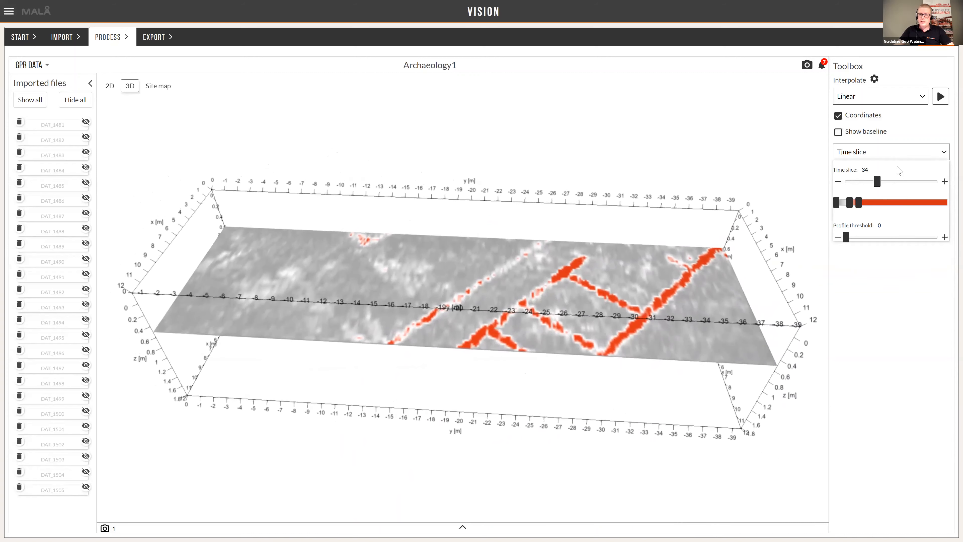
left_click(875, 237)
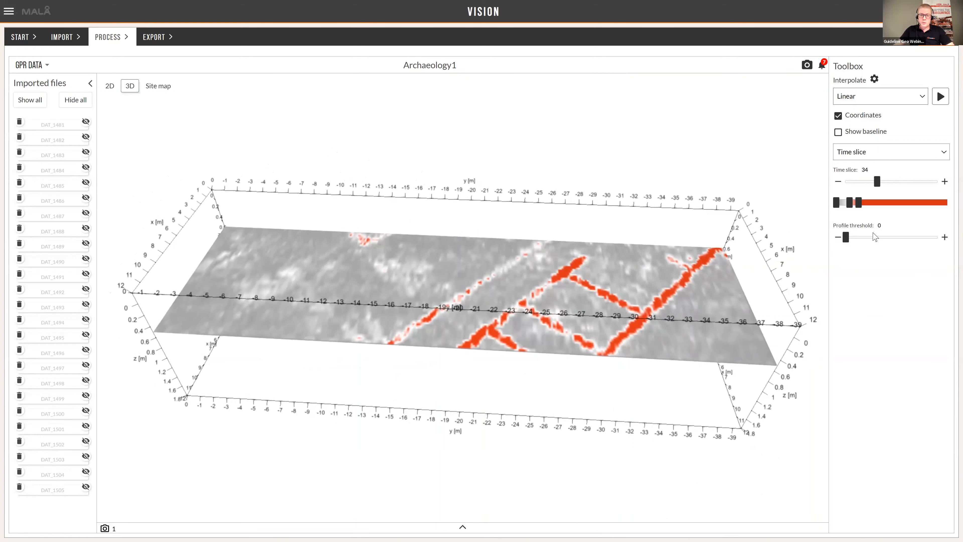
mouse_move(650, 366)
left_mouse_down()
mouse_move(662, 393)
mouse_move(641, 374)
mouse_move(656, 361)
left_mouse_up()
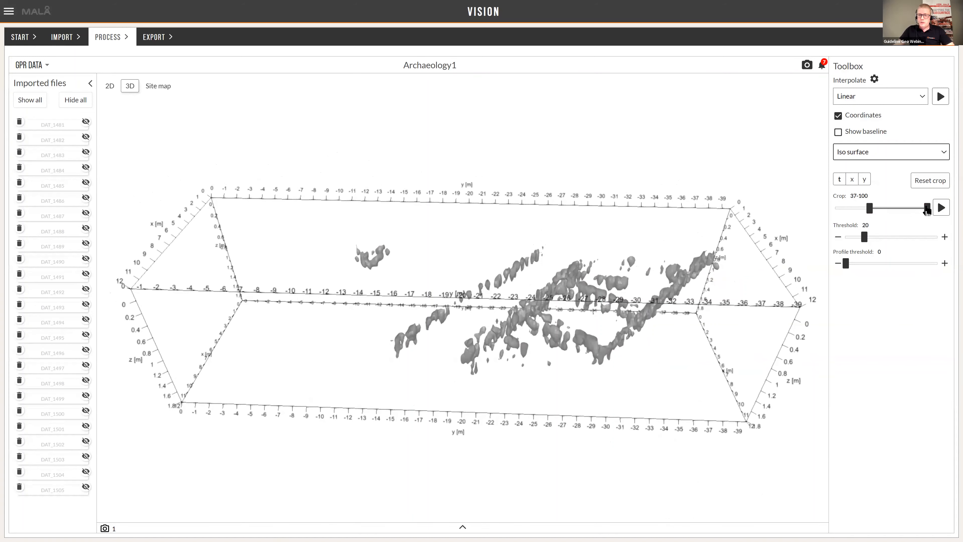
left_click_drag(927, 210, 859, 239)
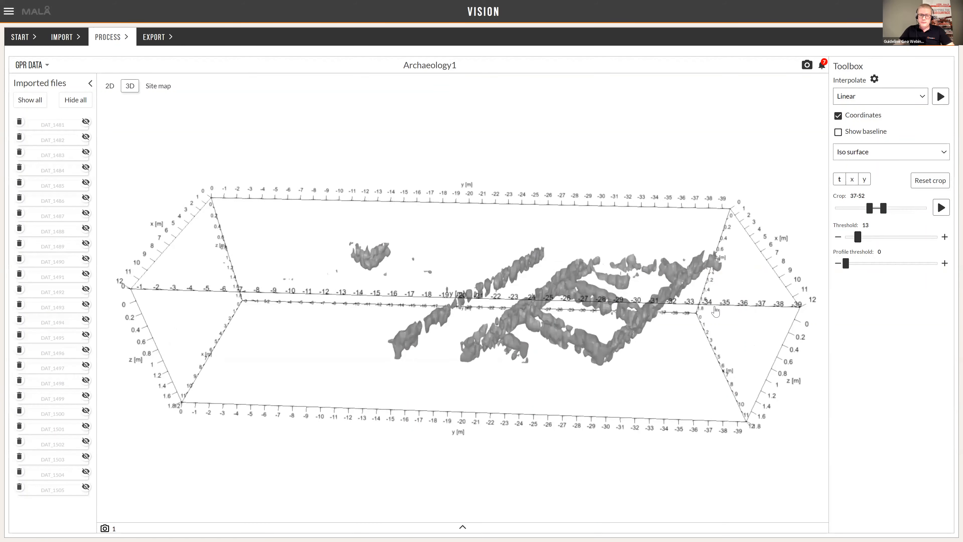
left_click_drag(719, 337, 683, 277)
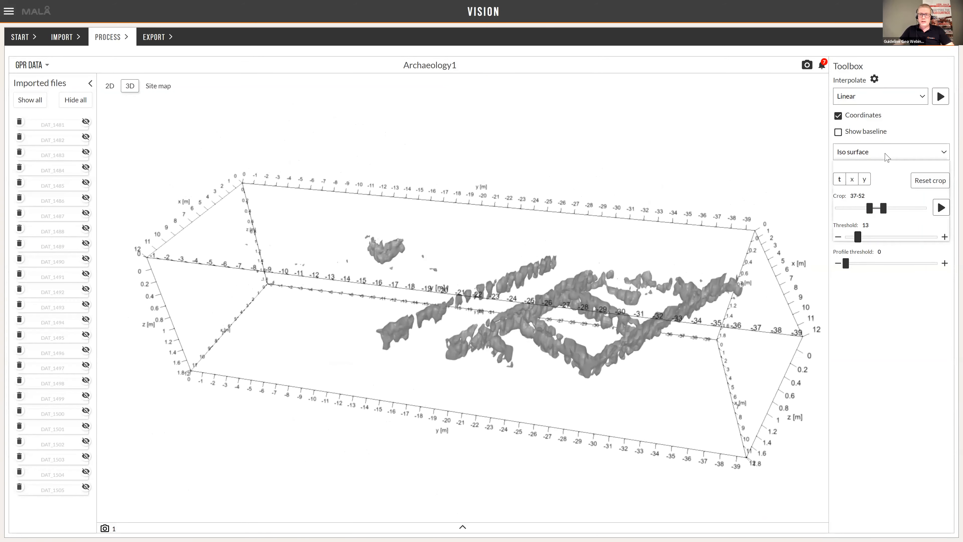
Step: Return to the 3D cube and show profiles DAT_1487 to DAT_1490 with it to compare them from different angles
left_click(887, 153)
left_click(879, 199)
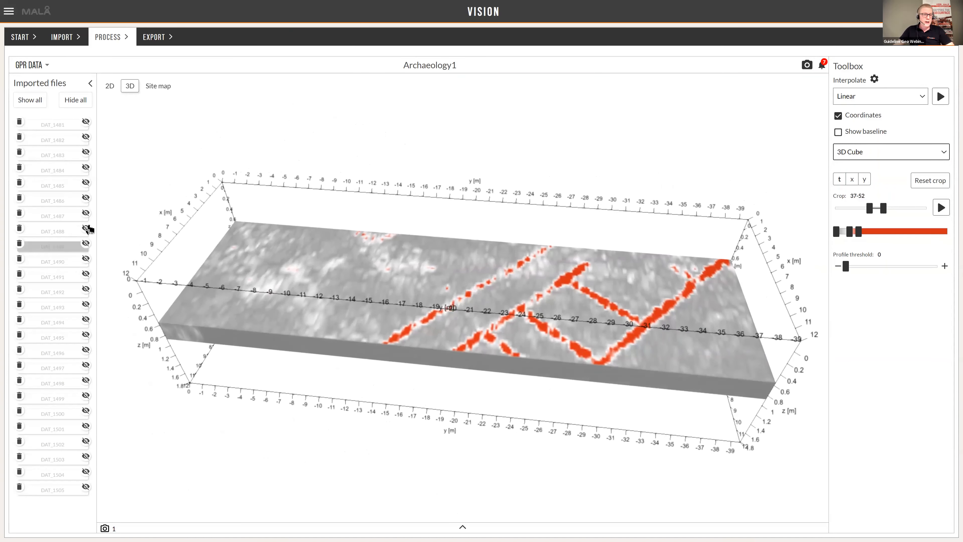
left_click(86, 213)
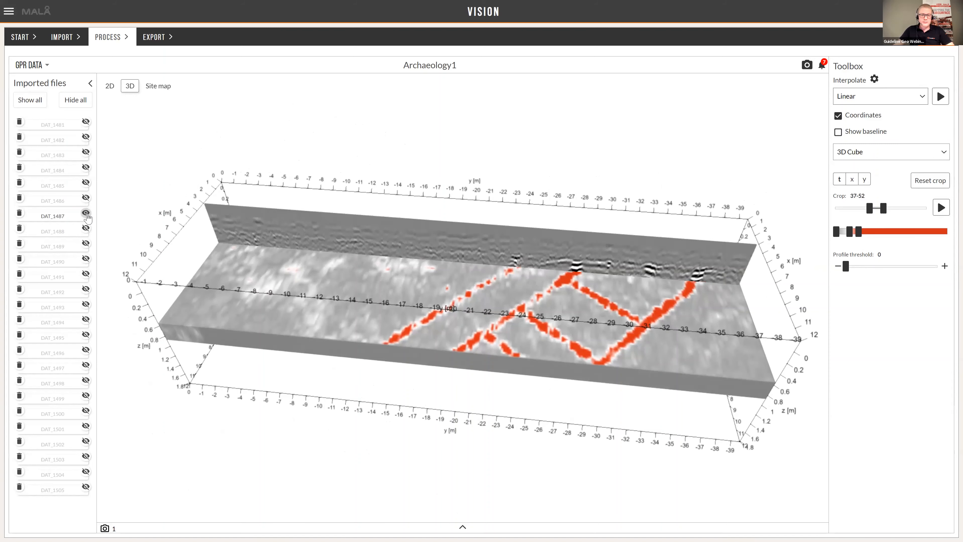
left_click(86, 228)
left_click(86, 243)
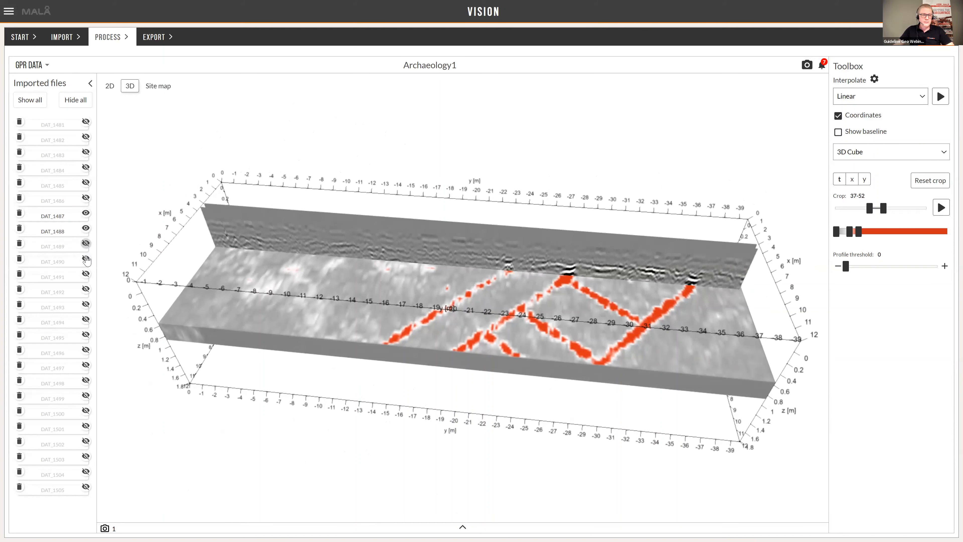
left_click(85, 258)
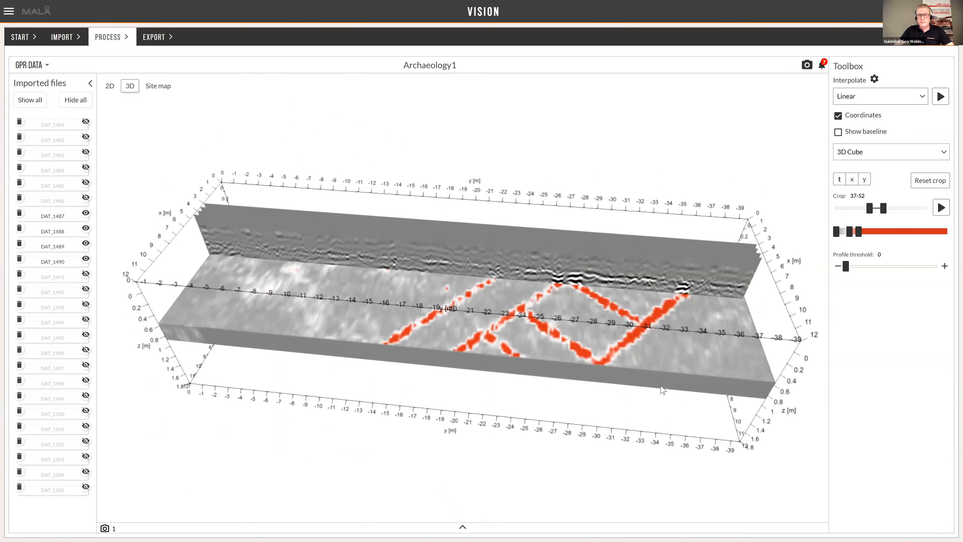
left_click_drag(674, 367, 608, 217)
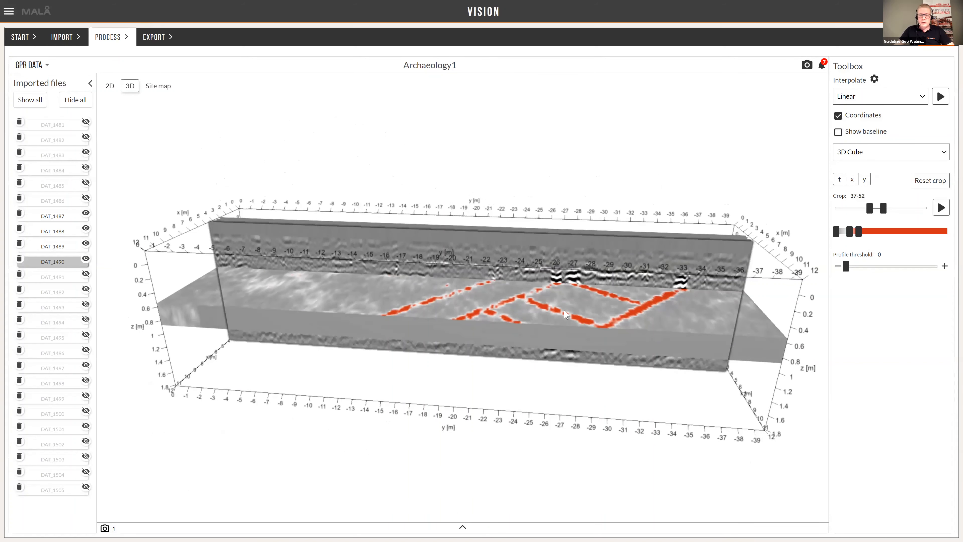
left_click_drag(566, 314, 569, 291)
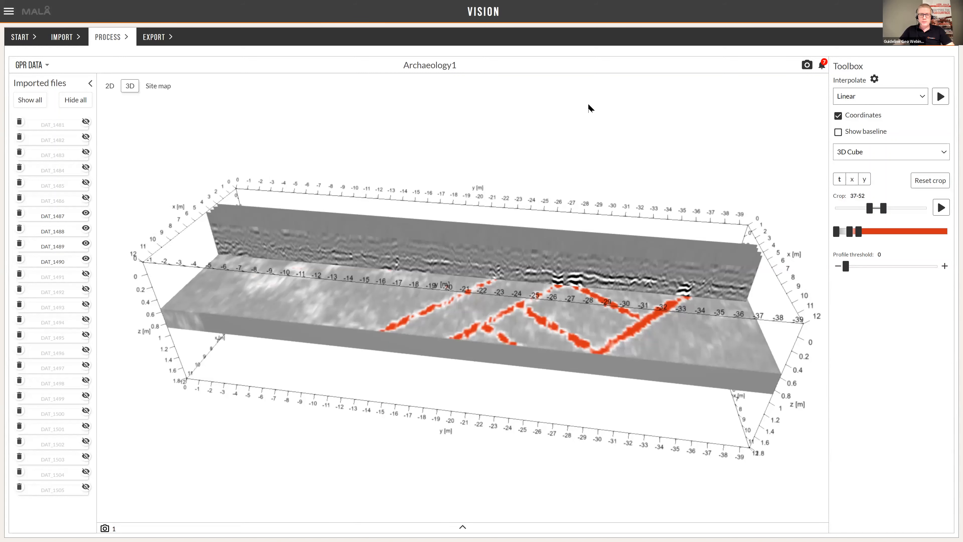
Step: Turn off the interpolated display, show all imported profiles and set the profile threshold to 8
left_click(944, 152)
left_click(868, 163)
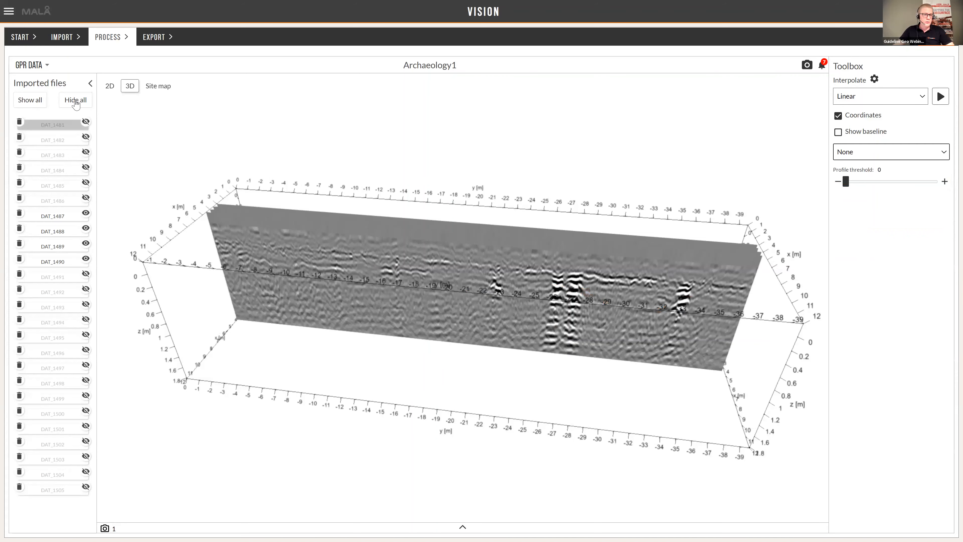
left_click(34, 101)
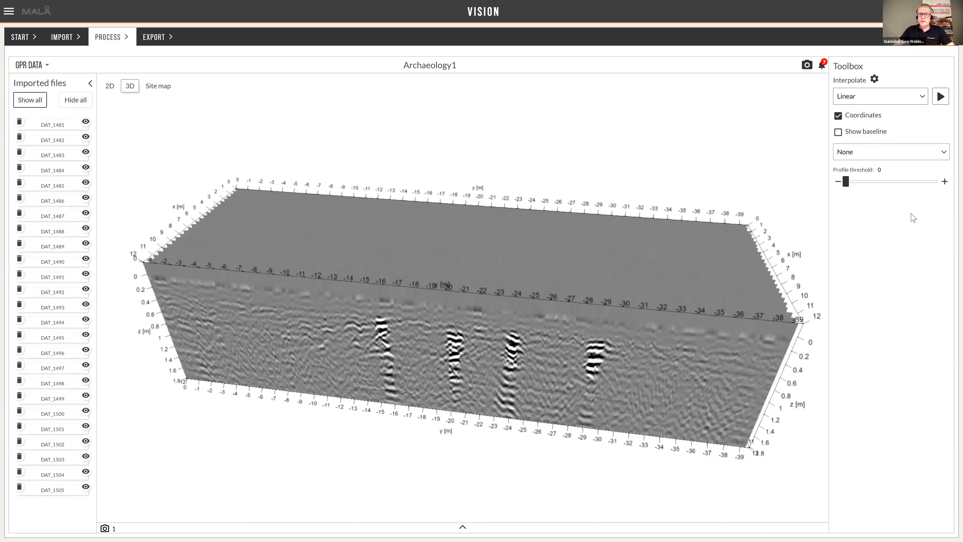
left_click_drag(846, 182, 854, 188)
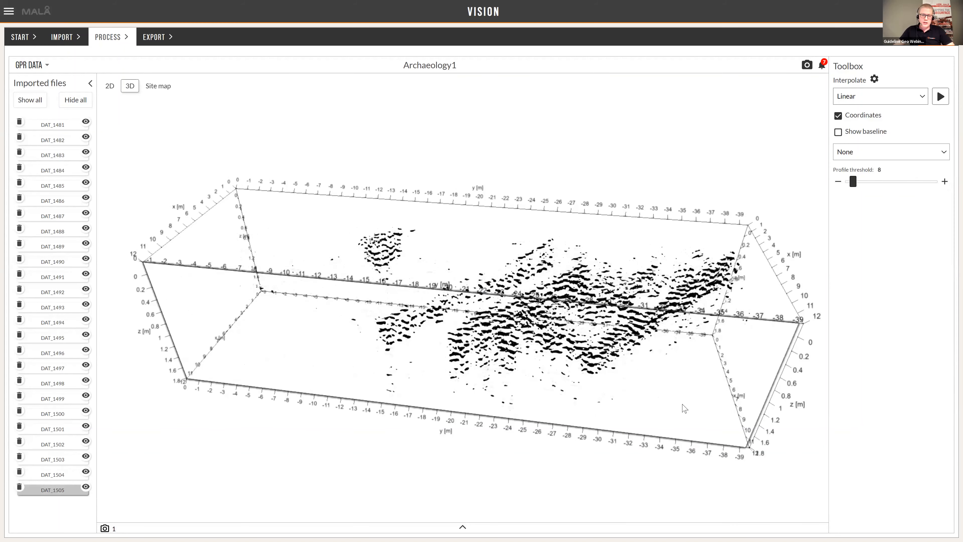
left_click_drag(701, 357, 724, 338)
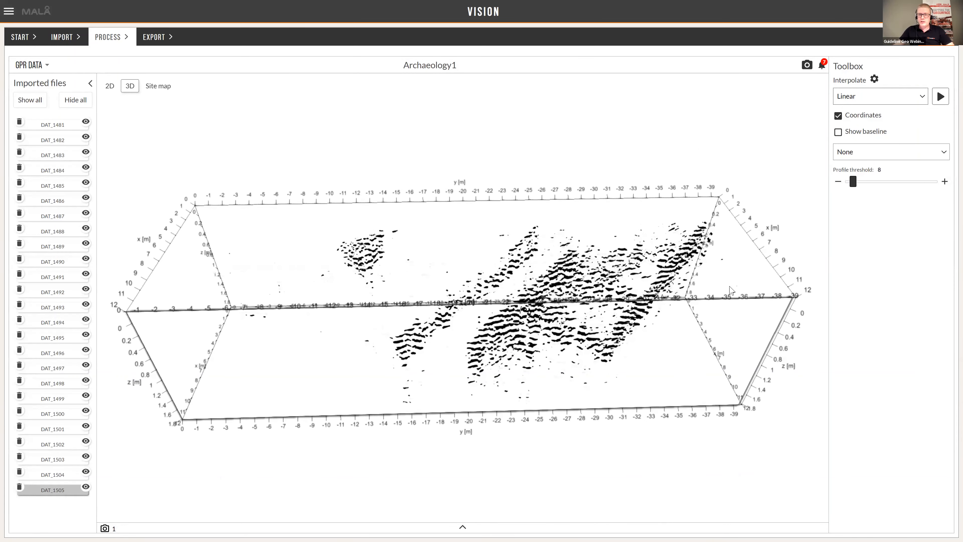
Step: Display the 3D cube together with the thresholded profiles and hide the coordinates
left_click(865, 151)
left_click(873, 192)
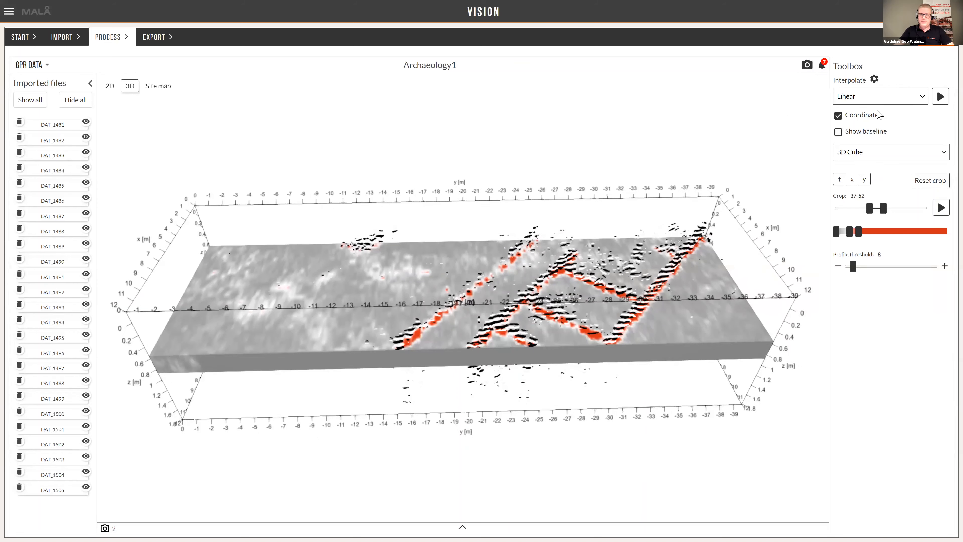
left_click(838, 116)
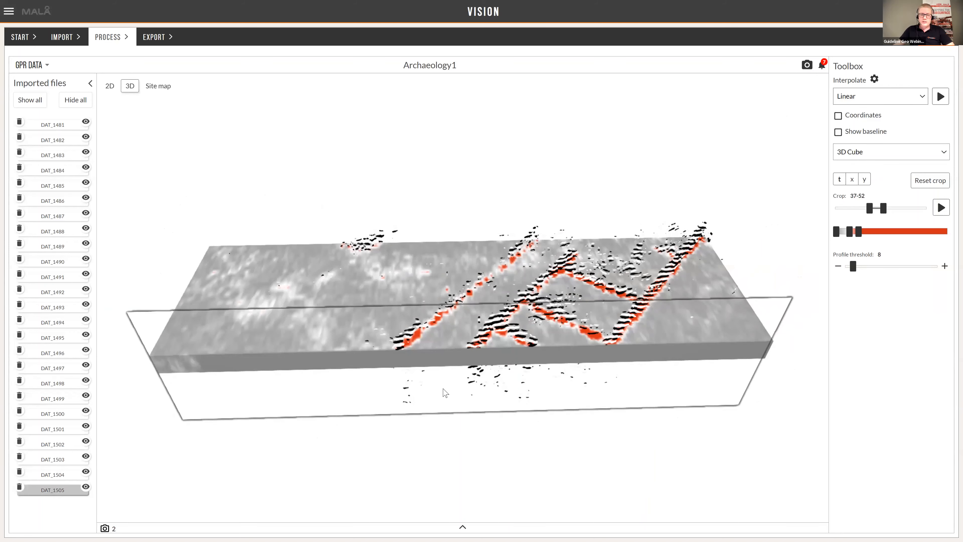
Step: Take a snapshot of the cube and profiles from a closer, rotated oblique viewpoint
left_click_drag(504, 384, 550, 383)
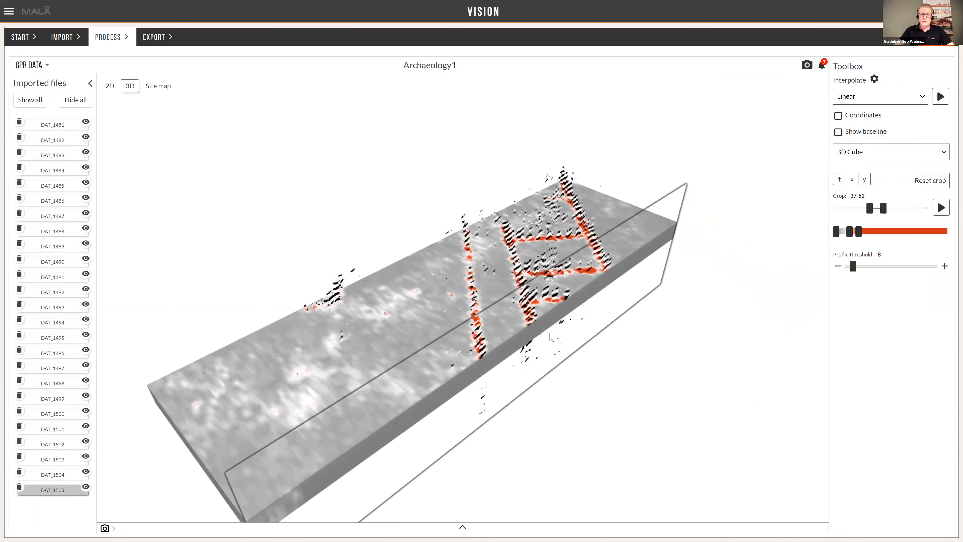
scroll(550, 379, "up", 2)
left_click(807, 65)
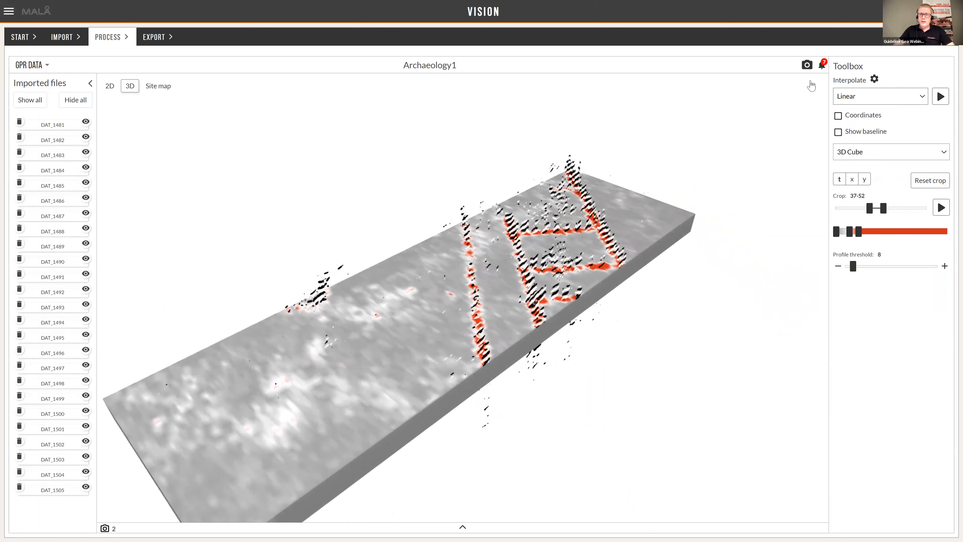
Step: Replace the 3D cube with the time slice display while keeping the thresholded profiles shown
left_click(870, 152)
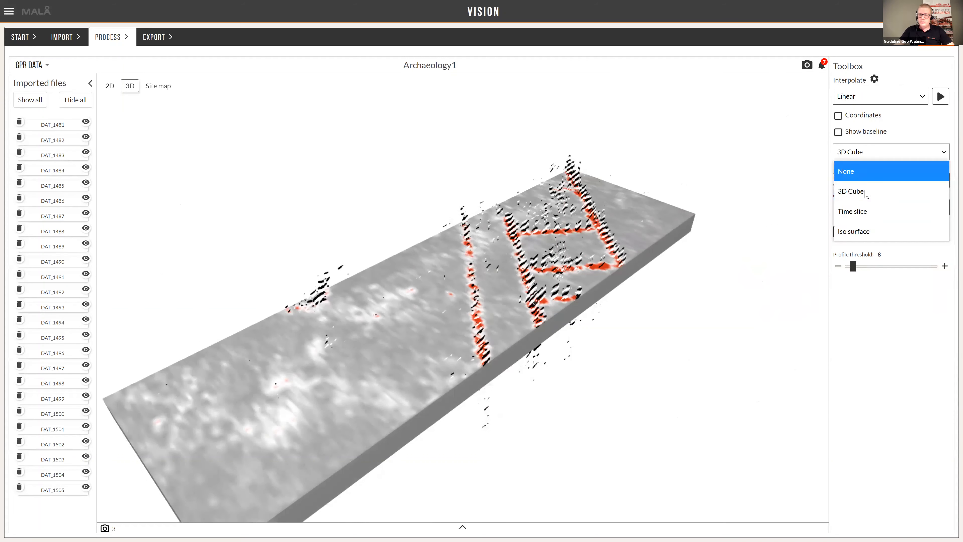
left_click(858, 211)
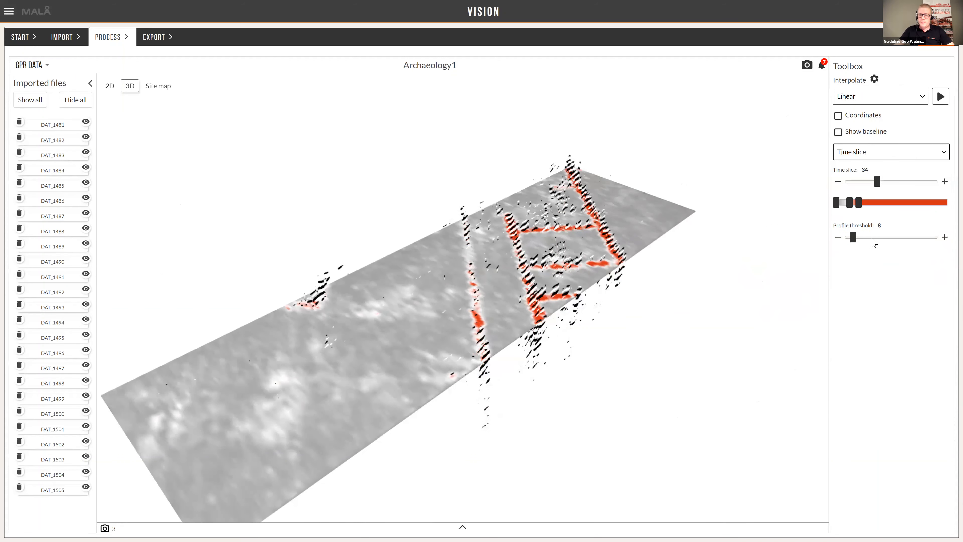
Step: Set the profile threshold to 100 and take a snapshot of the time slice from a rotated viewpoint
left_click_drag(873, 239, 940, 237)
left_click_drag(715, 192, 839, 149)
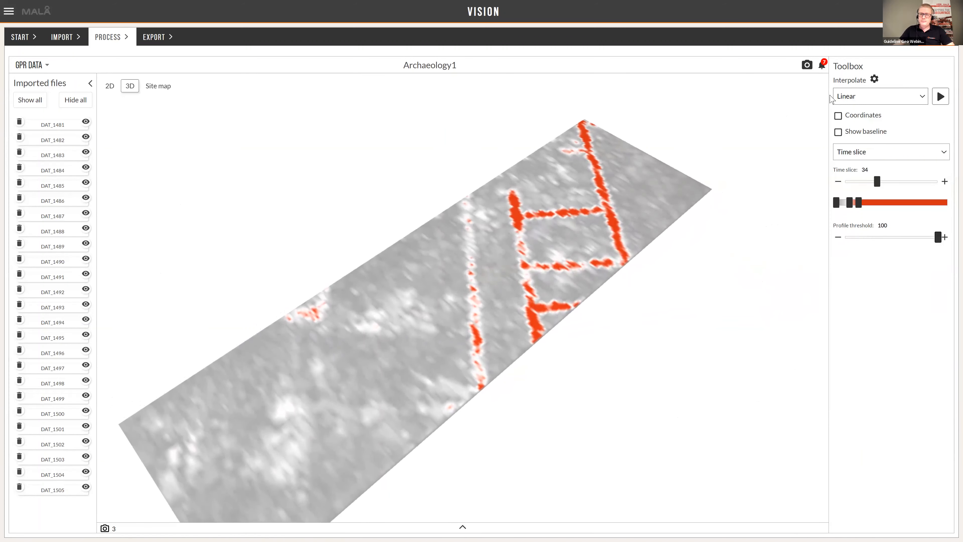
left_click(806, 66)
left_click(462, 529)
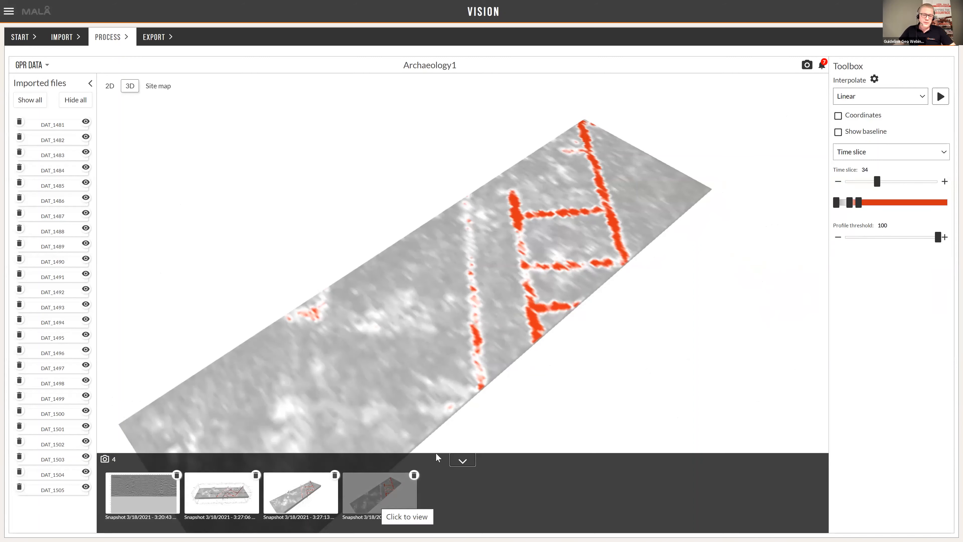
left_click(463, 461)
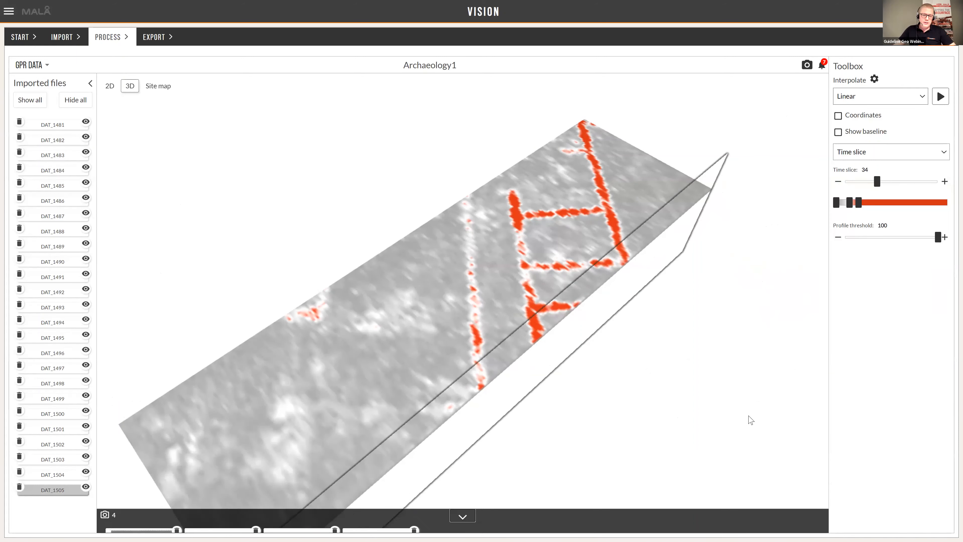
left_click_drag(633, 445, 233, 124)
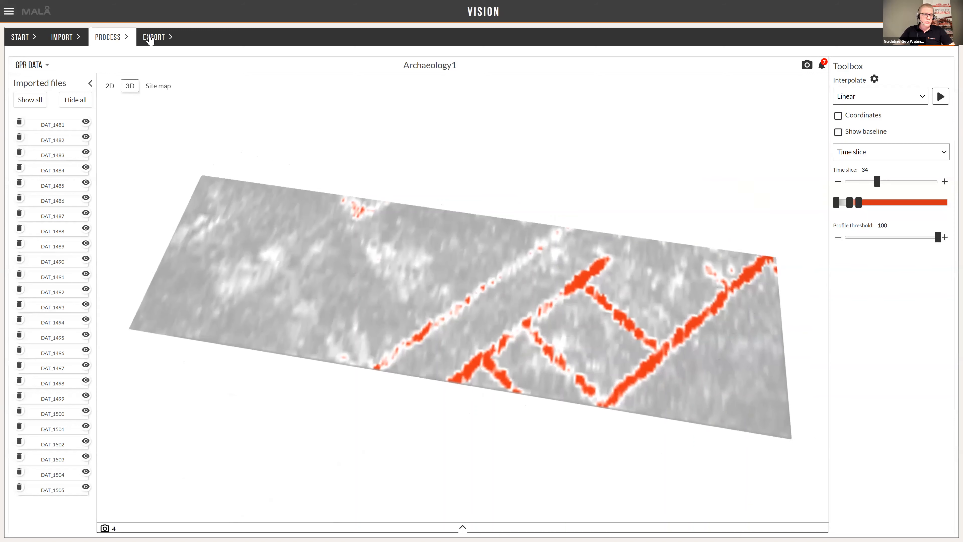
Step: Create a report, add all four snapshots to it as figures in order, and review the figures
left_click(152, 38)
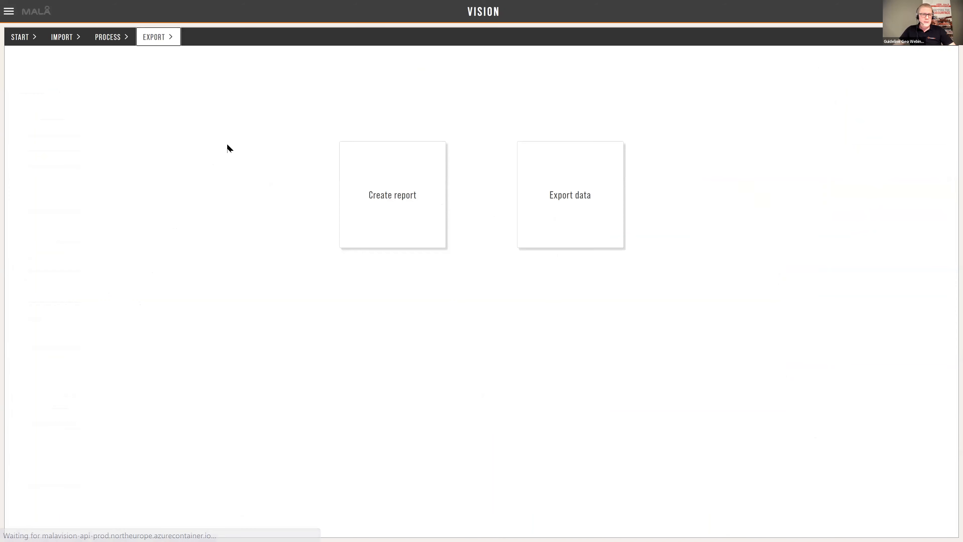
left_click(383, 214)
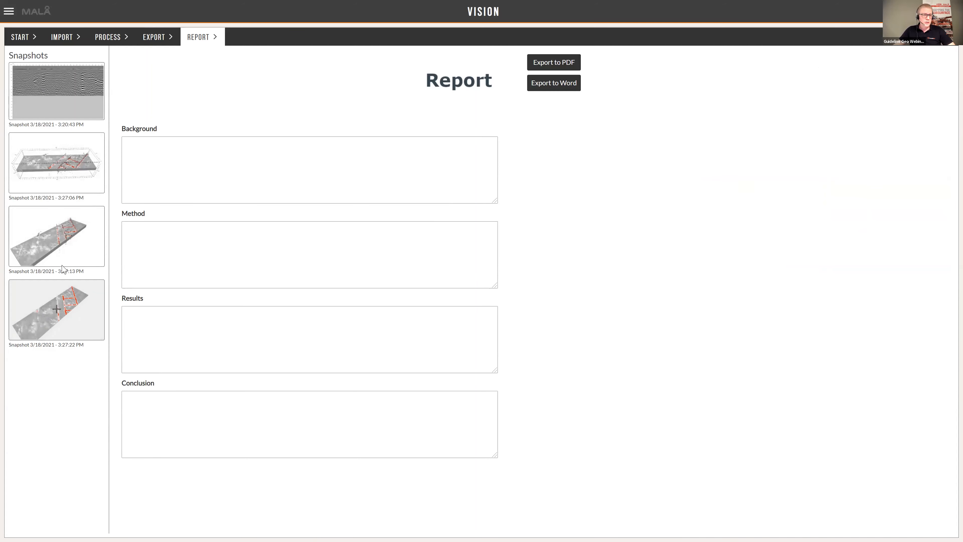
left_click(187, 168)
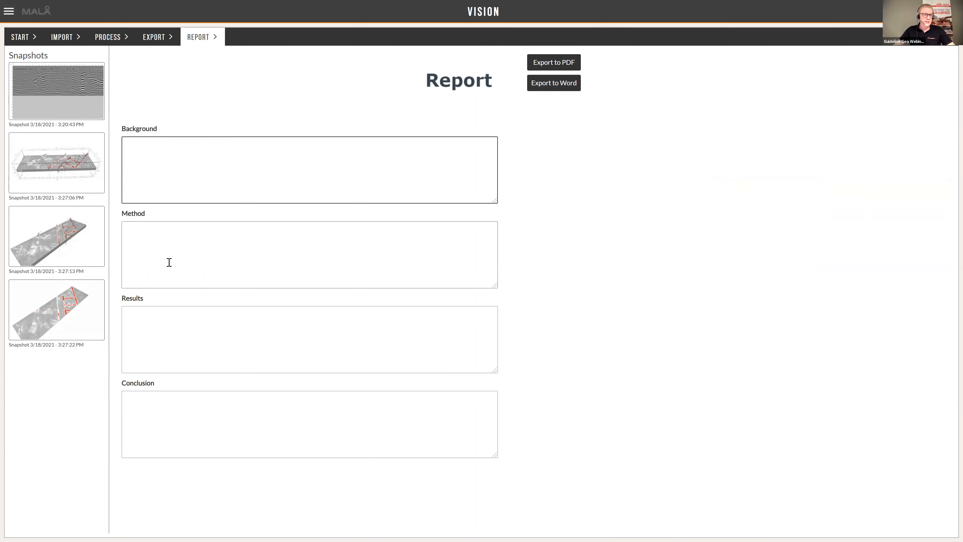
left_click(50, 95)
left_click(54, 164)
left_click(54, 239)
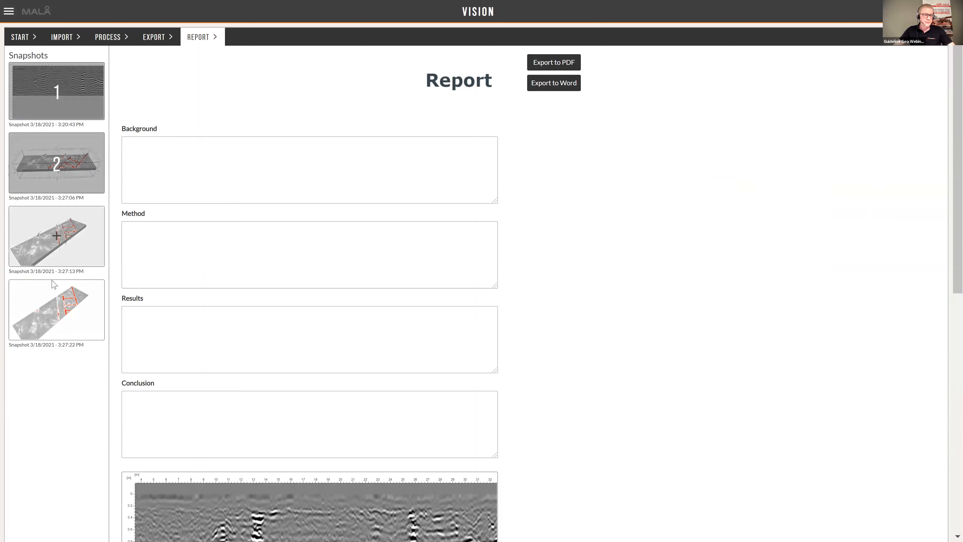
scroll(590, 334, "down", 10)
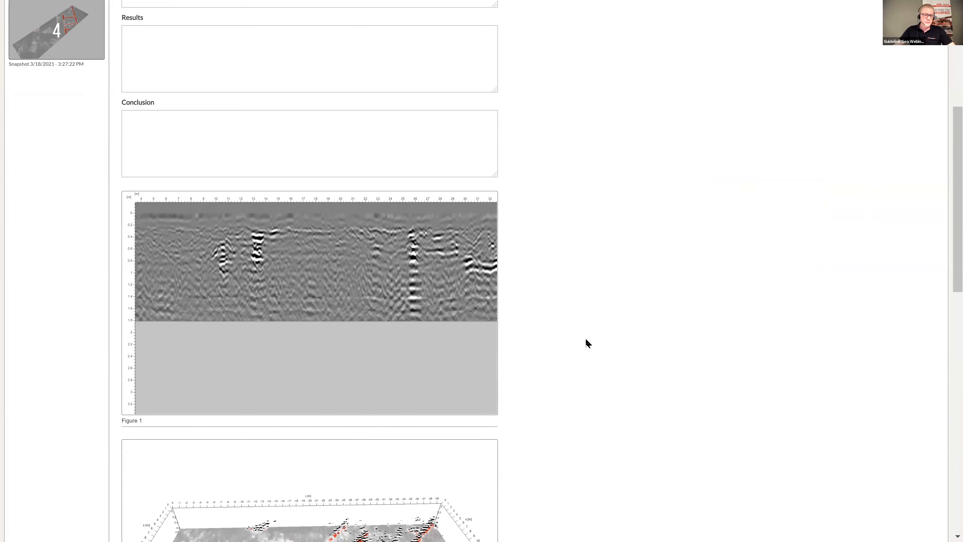
scroll(577, 343, "down", 10)
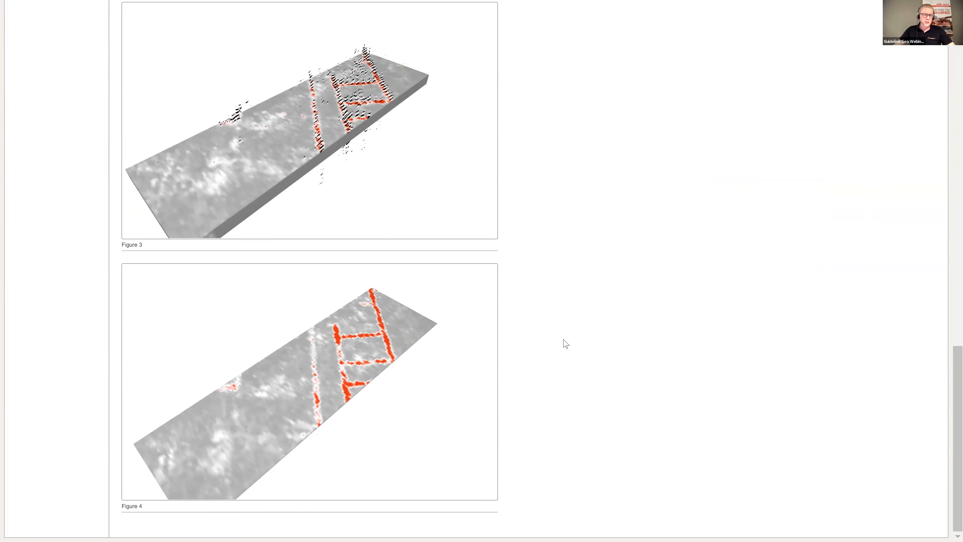
scroll(561, 340, "up", 2)
scroll(549, 337, "up", 20)
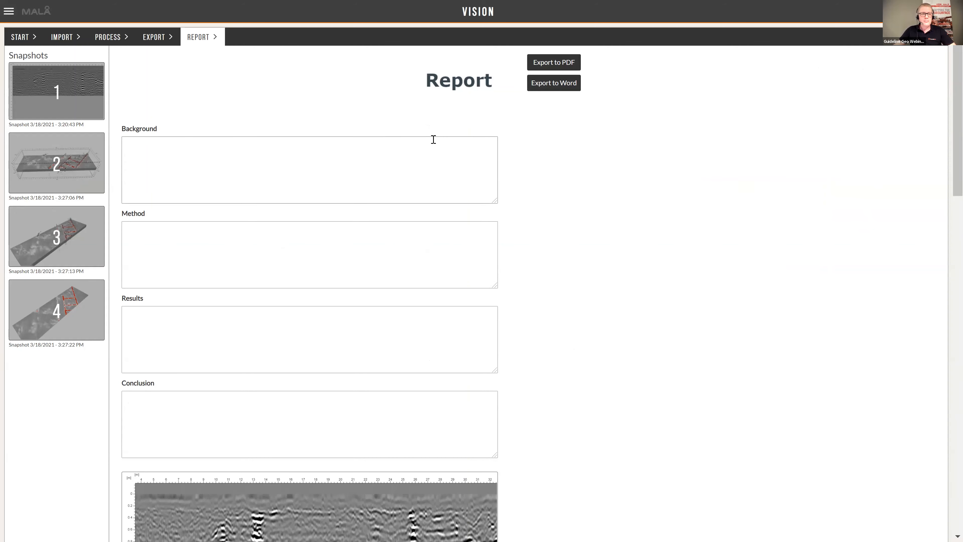
Step: Export all snapshots from the images and snapshots data in their original format
left_click(154, 37)
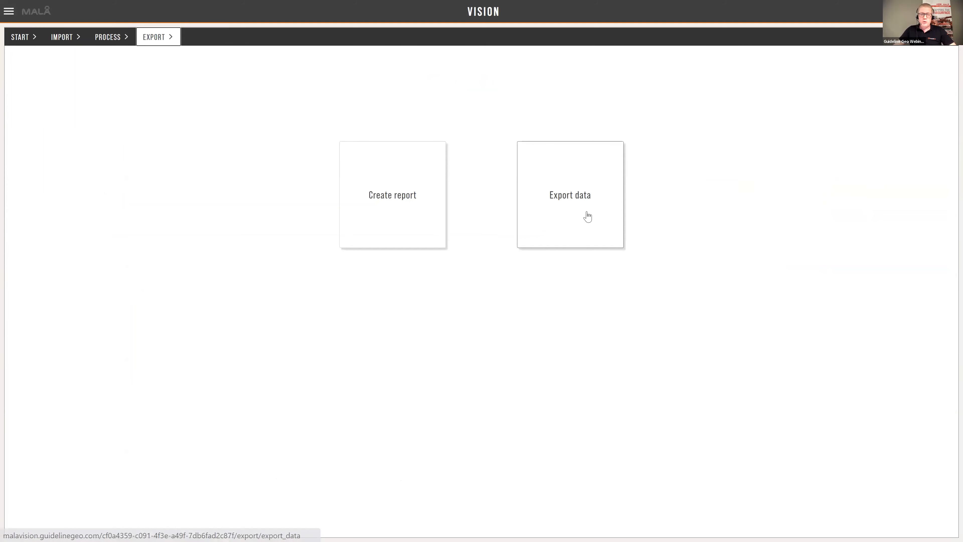
left_click(566, 209)
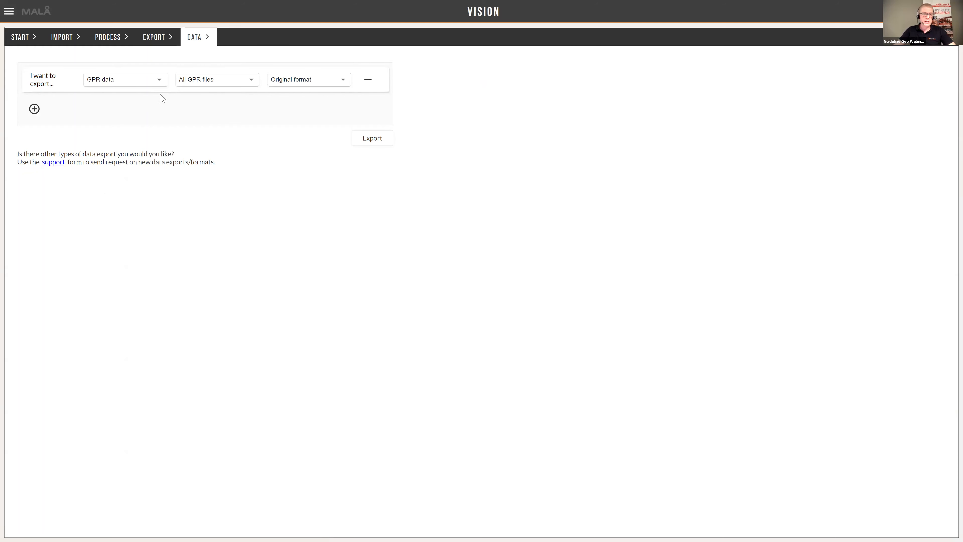
left_click(159, 80)
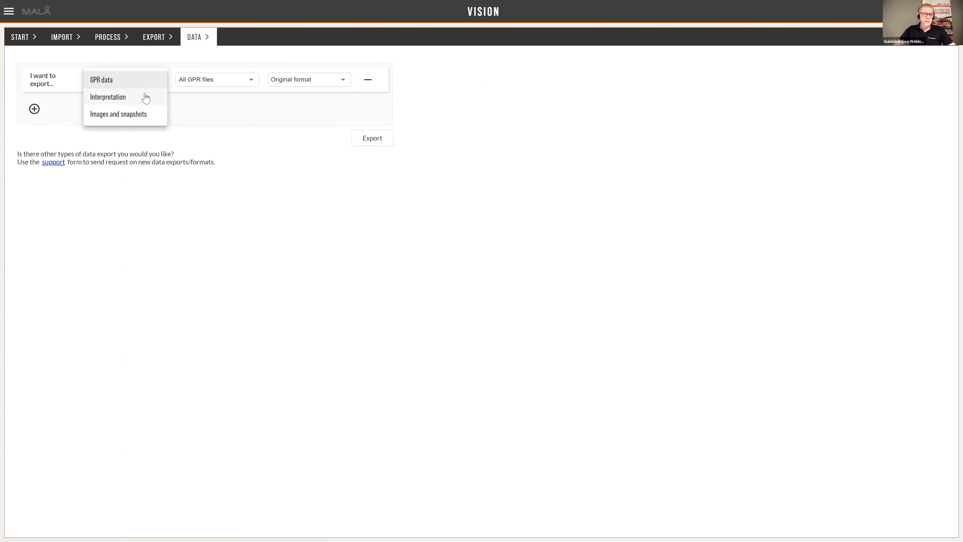
left_click(133, 117)
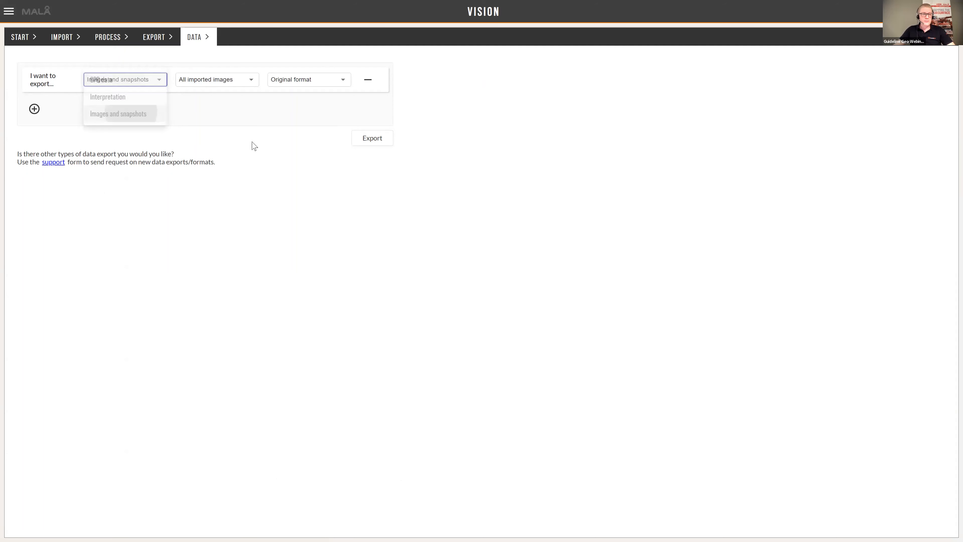
left_click(256, 84)
left_click(208, 98)
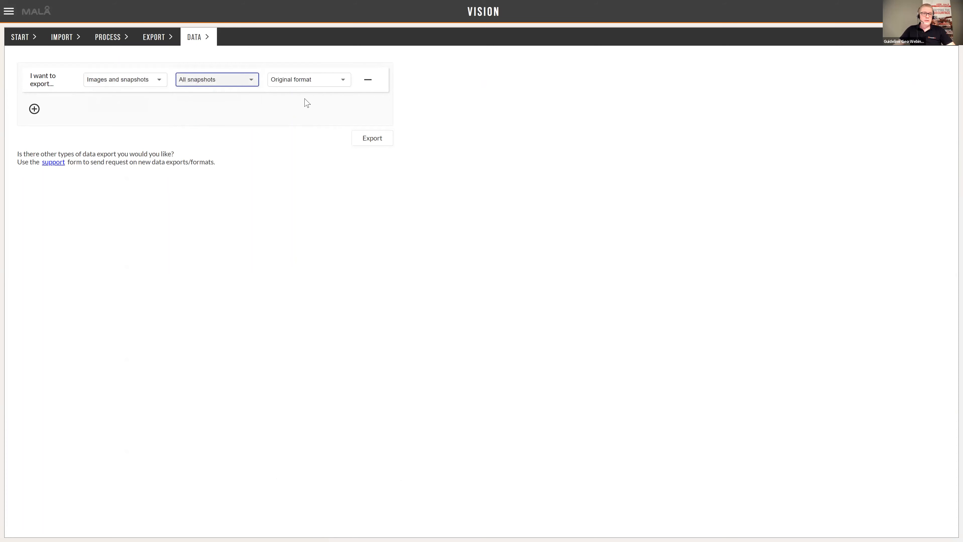
left_click(372, 139)
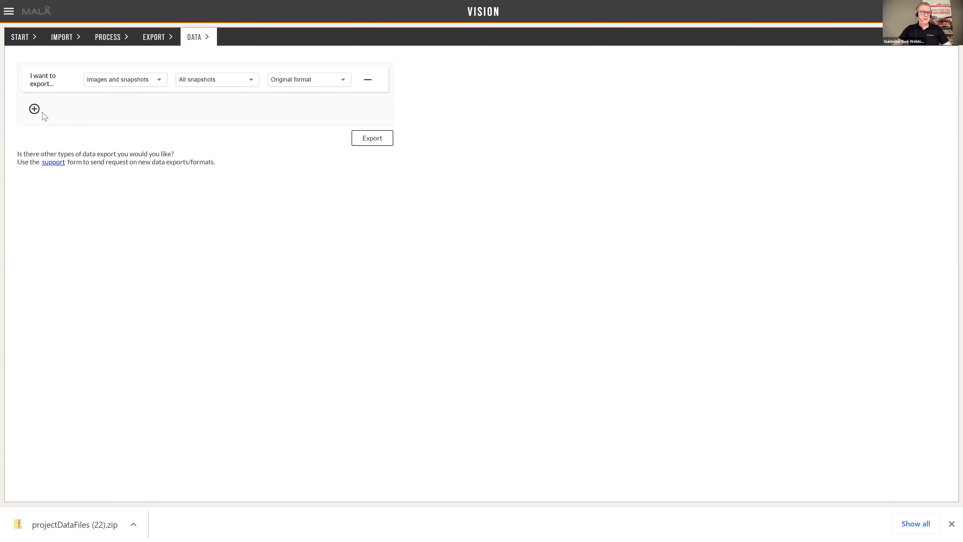
Step: Add three more export entries, set the third entry overall to Interpretation, and show the file formats available for its markers
left_click(34, 109)
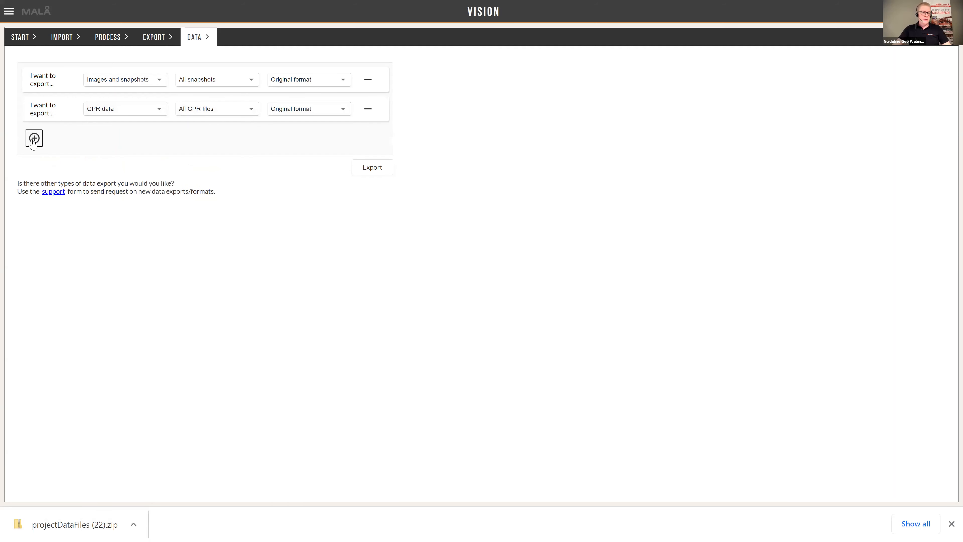
left_click(34, 138)
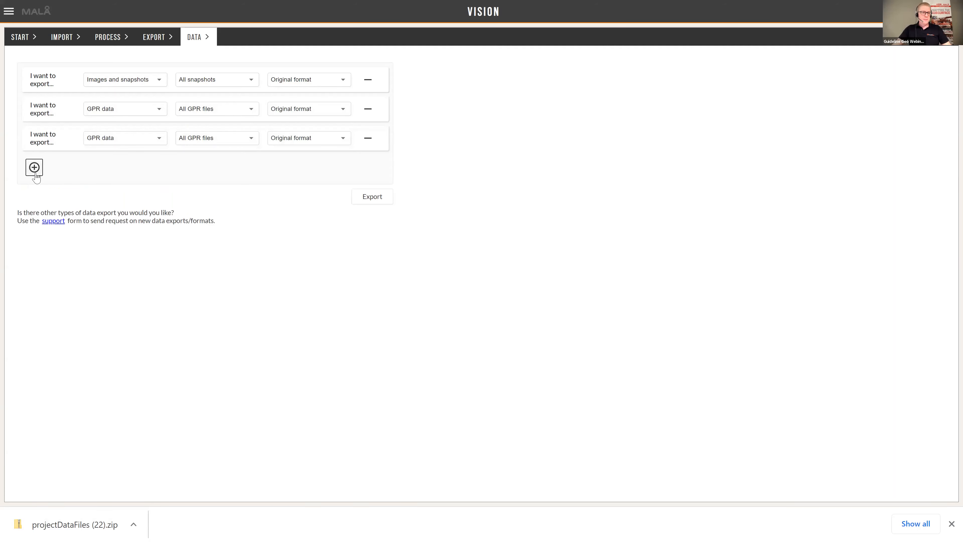
left_click(34, 168)
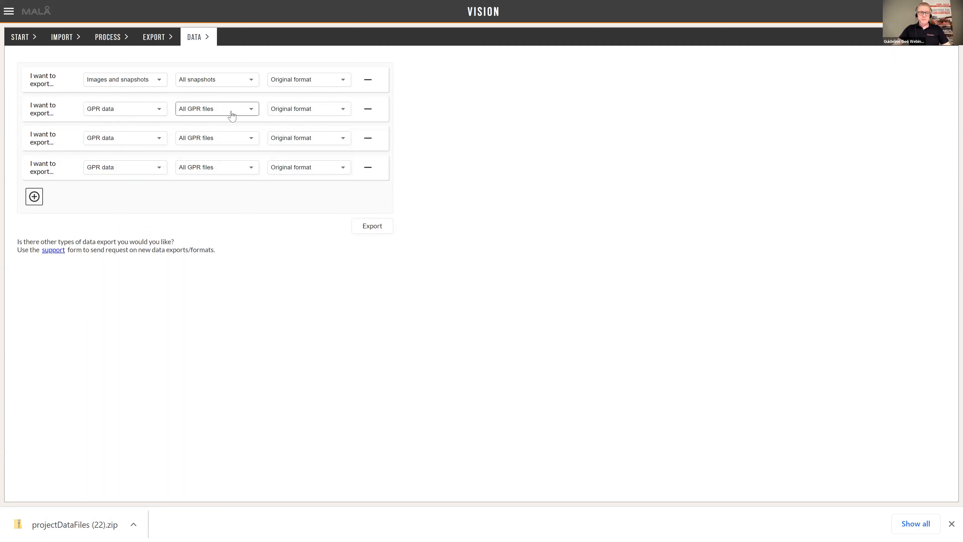
left_click(153, 140)
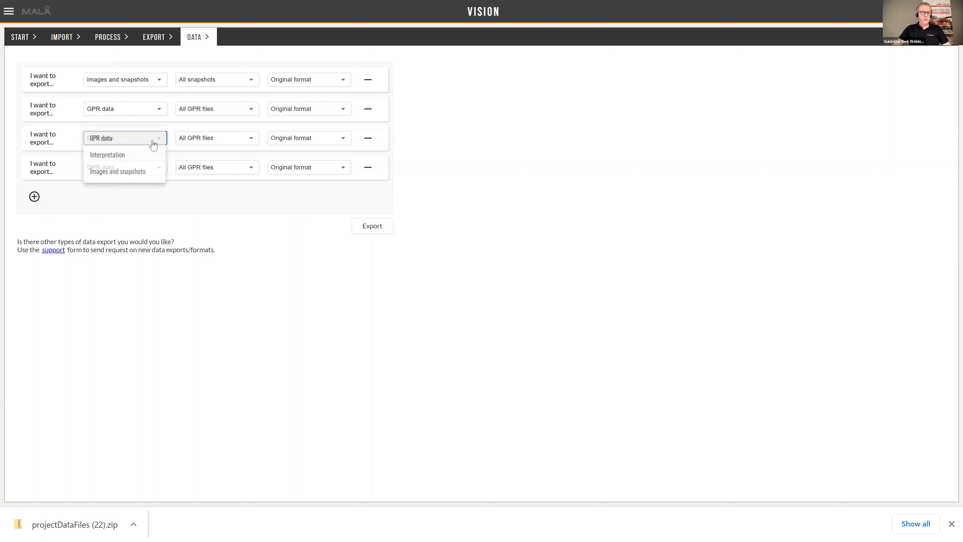
left_click(132, 157)
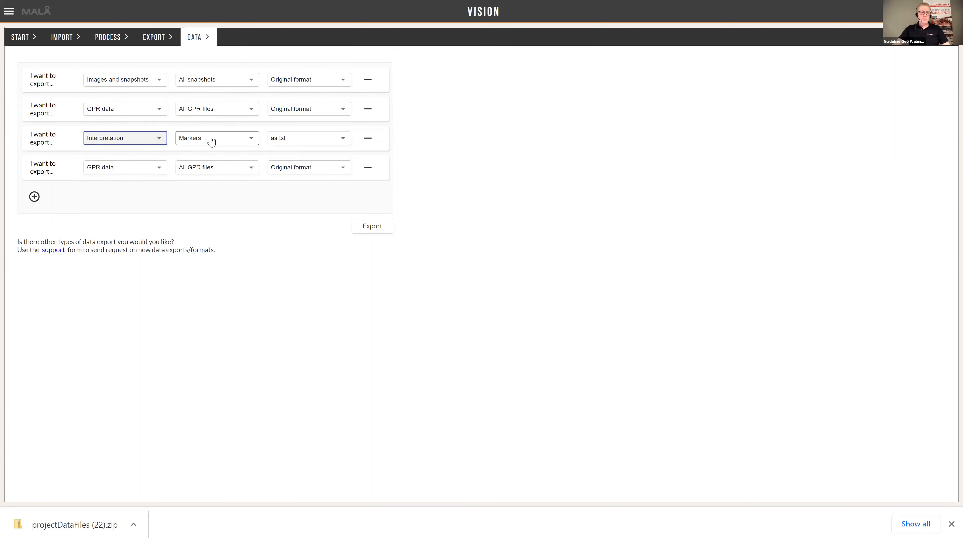
left_click(341, 140)
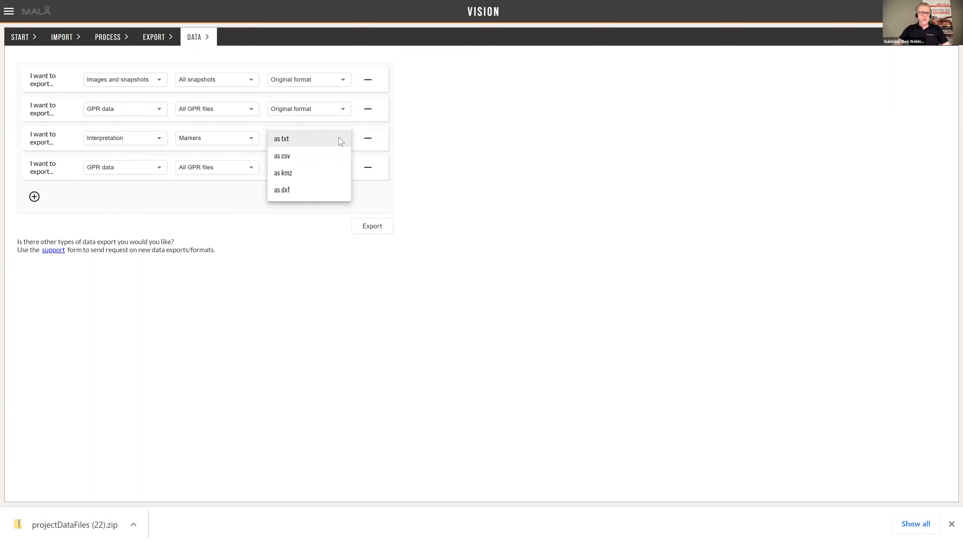
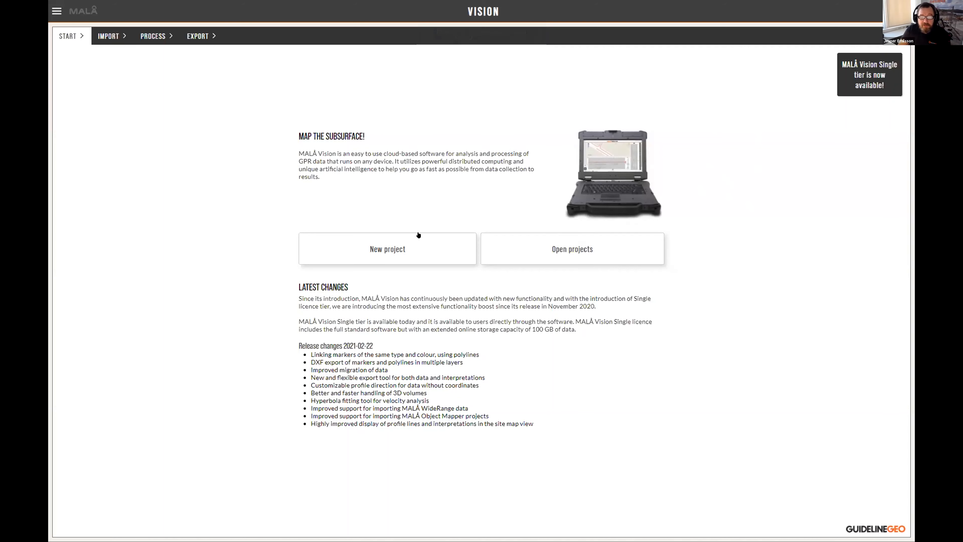
Step: Create a new project and upload the CHAR0014 to CHAR0022 data files and the JPG image from the MALA Vision_util folder
left_click(385, 250)
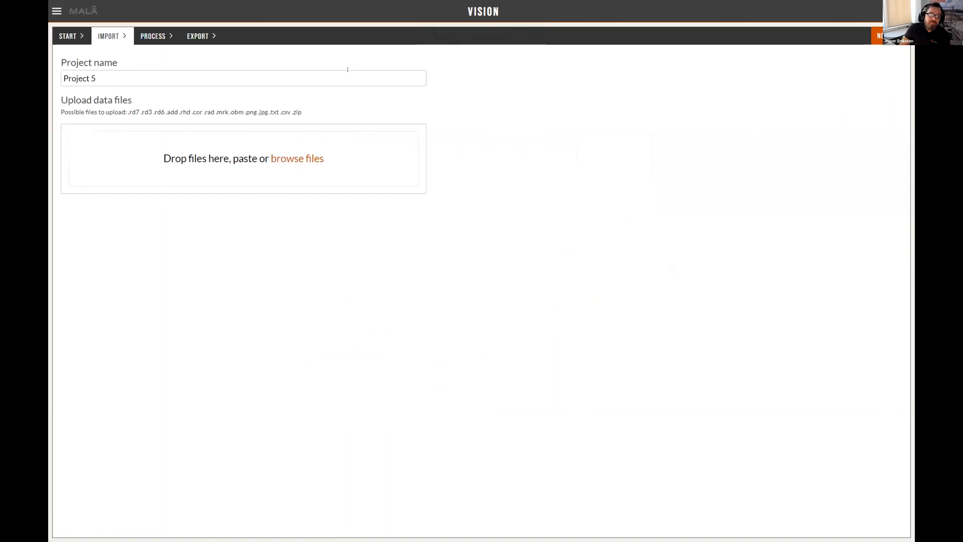
left_click(300, 158)
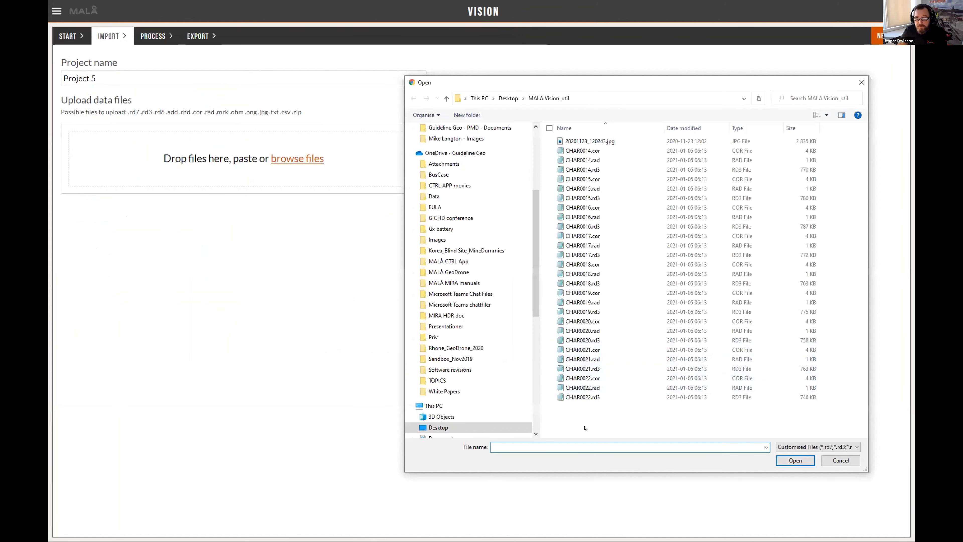
left_click_drag(586, 408, 557, 140)
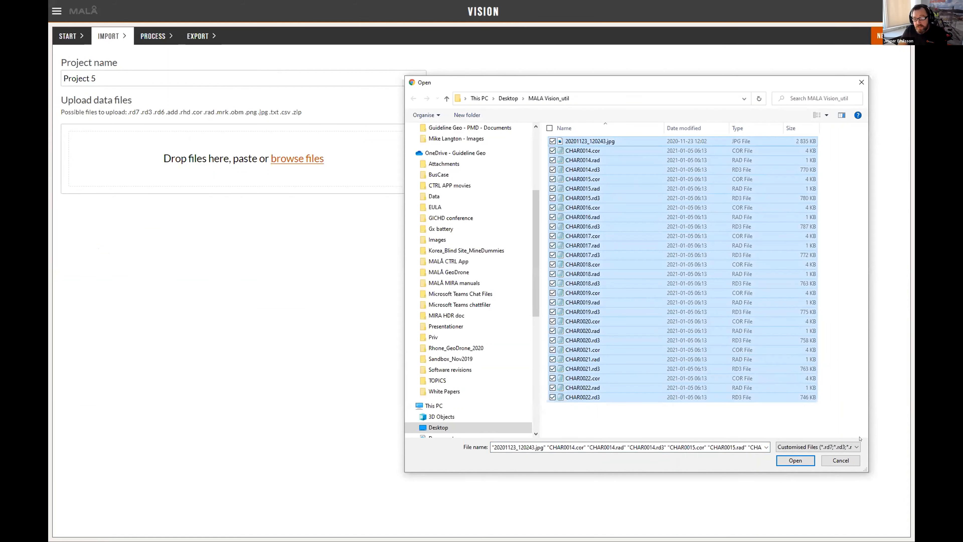
left_click(796, 461)
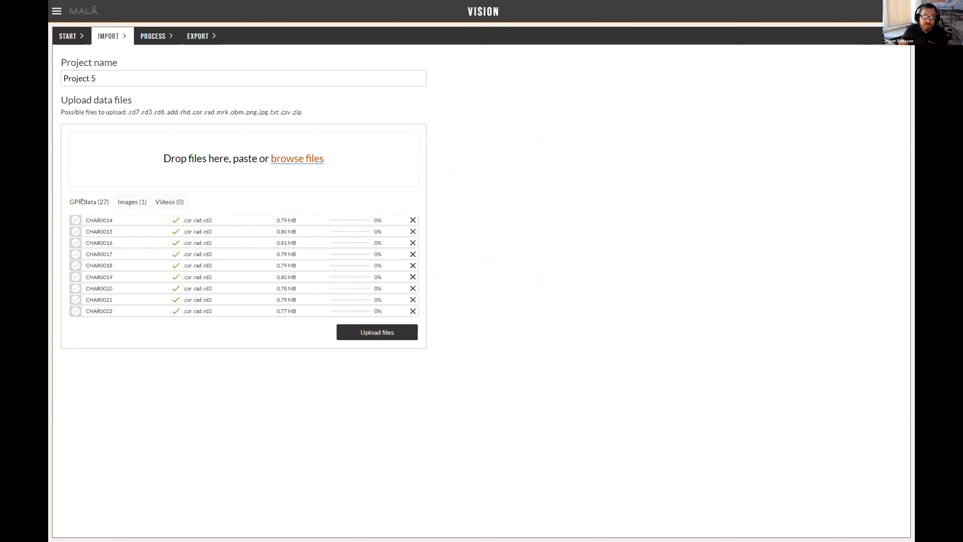
left_click(131, 203)
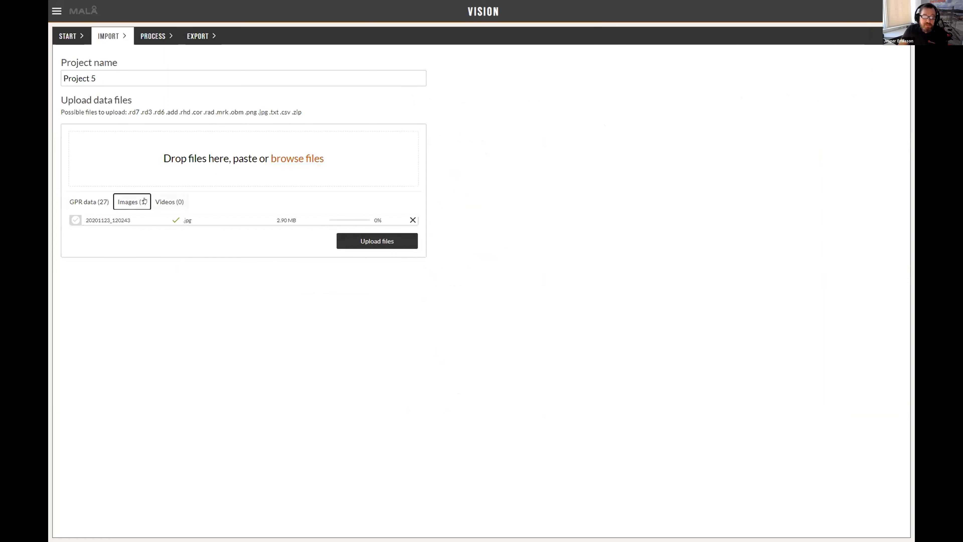
left_click(88, 200)
left_click(377, 332)
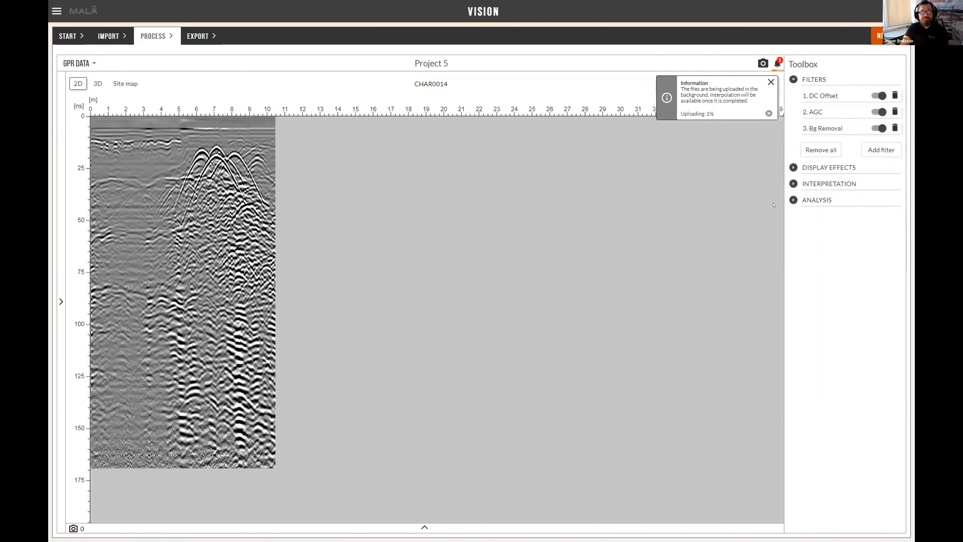
Step: Set the time zero of the CHAR0014 profile automatically and show its filter list
scroll(425, 335, "up", 5)
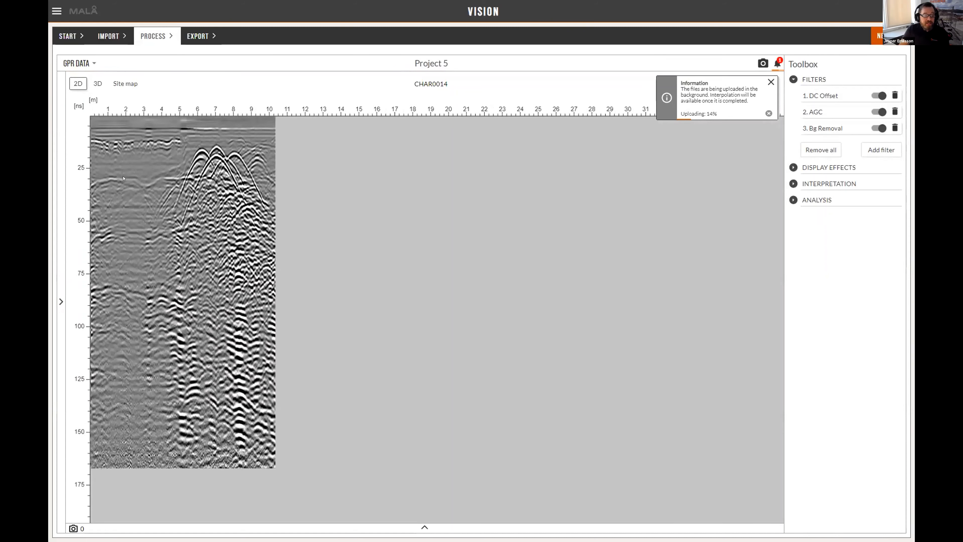
scroll(425, 334, "up", 3)
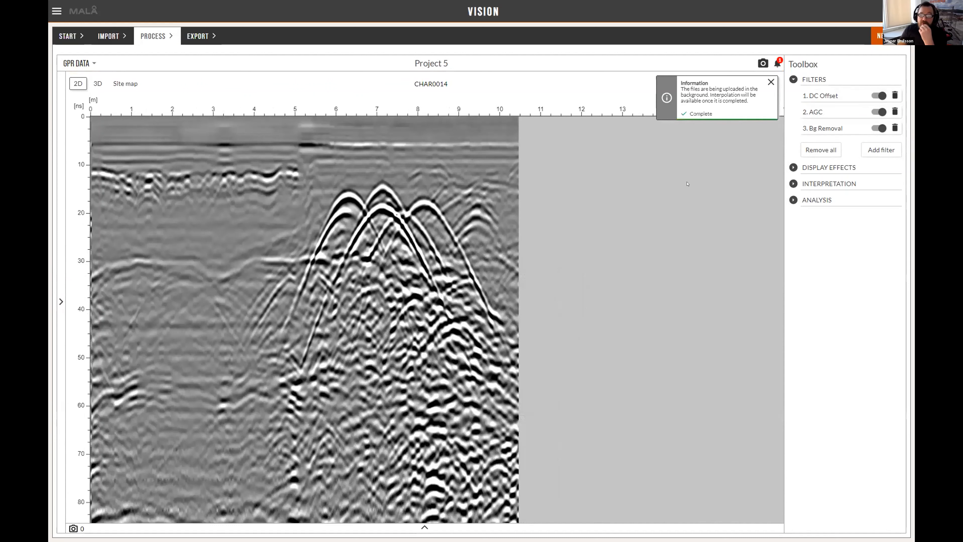
left_click(793, 201)
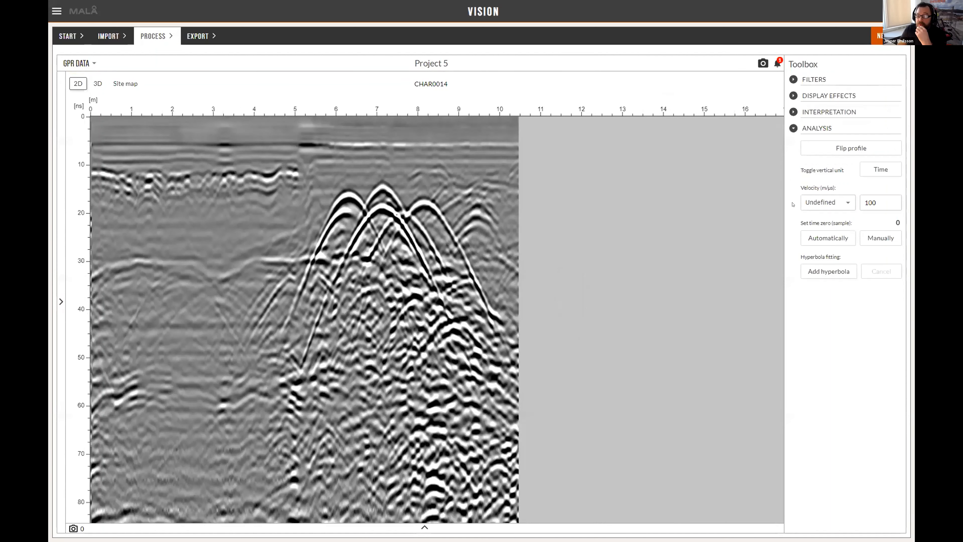
left_click(828, 238)
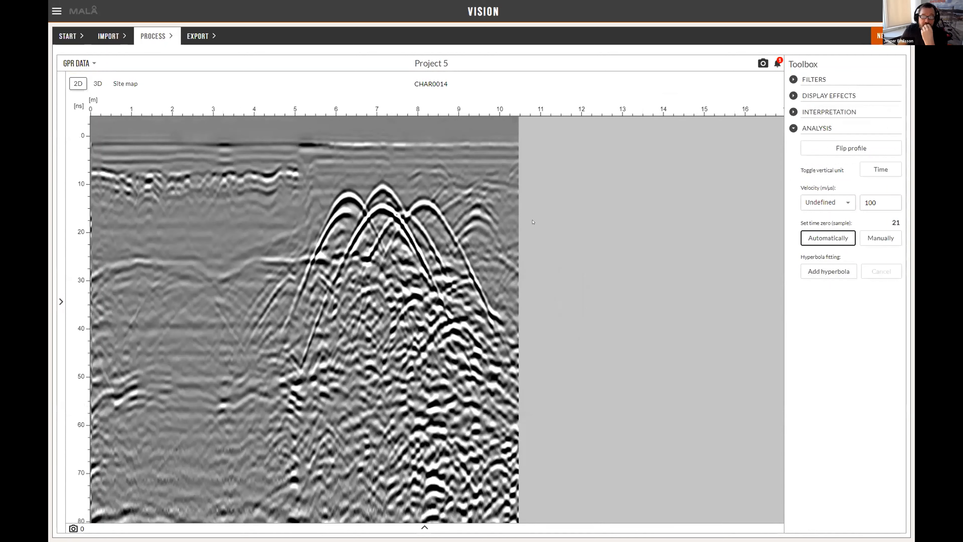
left_click(794, 80)
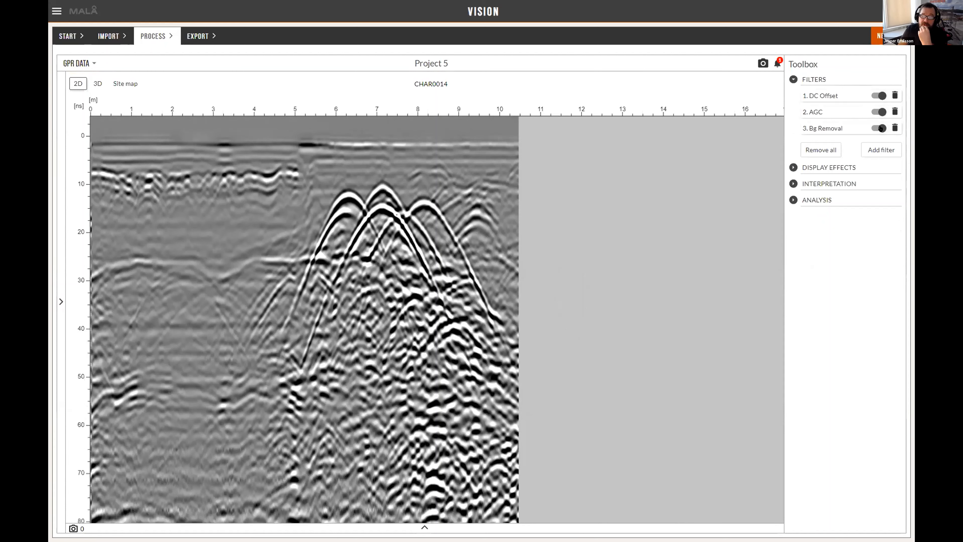
Step: Switch the DC Offset, AGC and Bg Removal filters off and back on one at a time to compare their effect
left_click(876, 97)
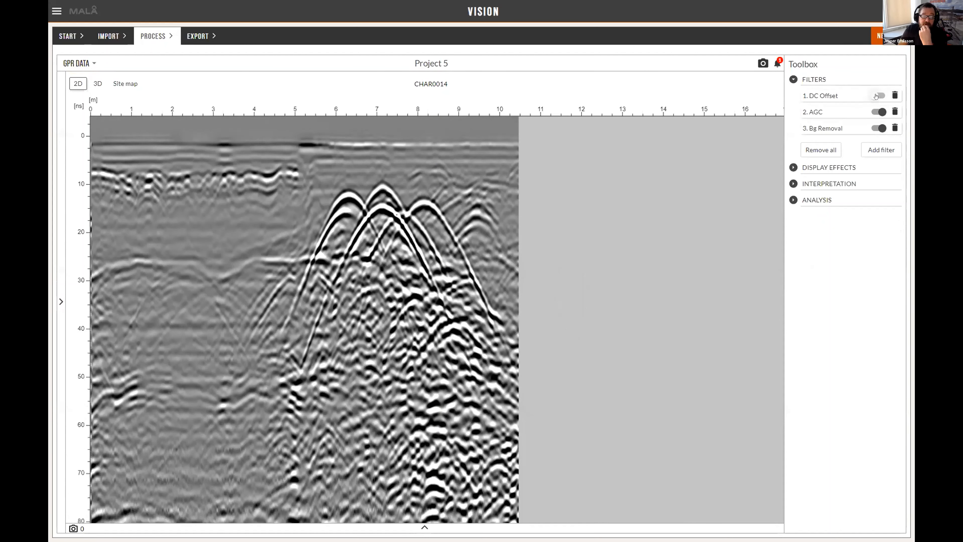
left_click(876, 96)
left_click(876, 112)
left_click(876, 112)
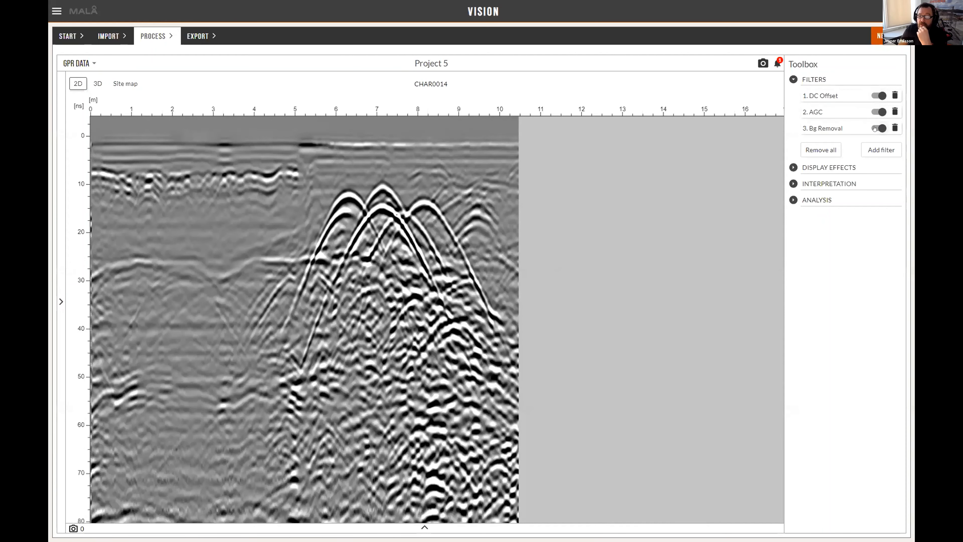
left_click(874, 127)
left_click(875, 128)
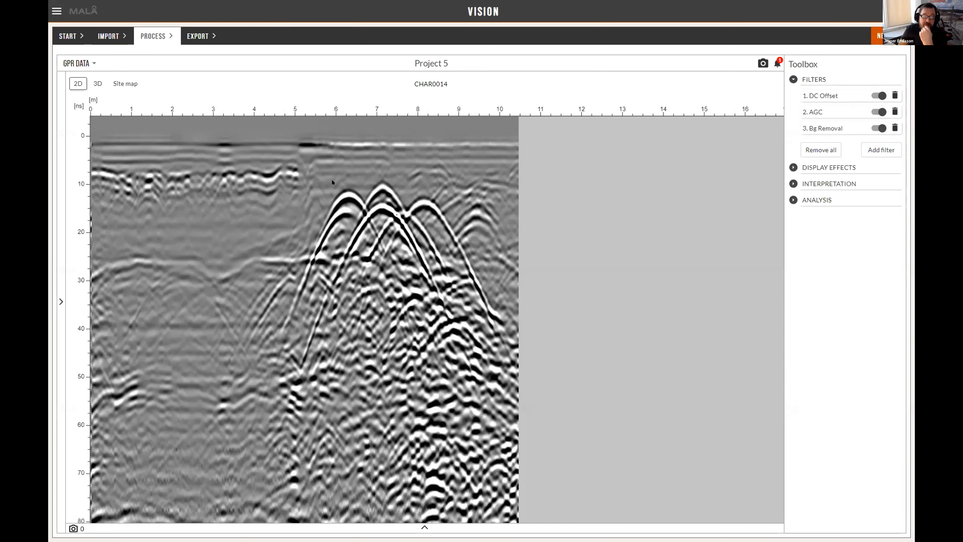
Step: Show the list of imported files, view the project's uploaded image, and return to the GPR data
left_click(61, 301)
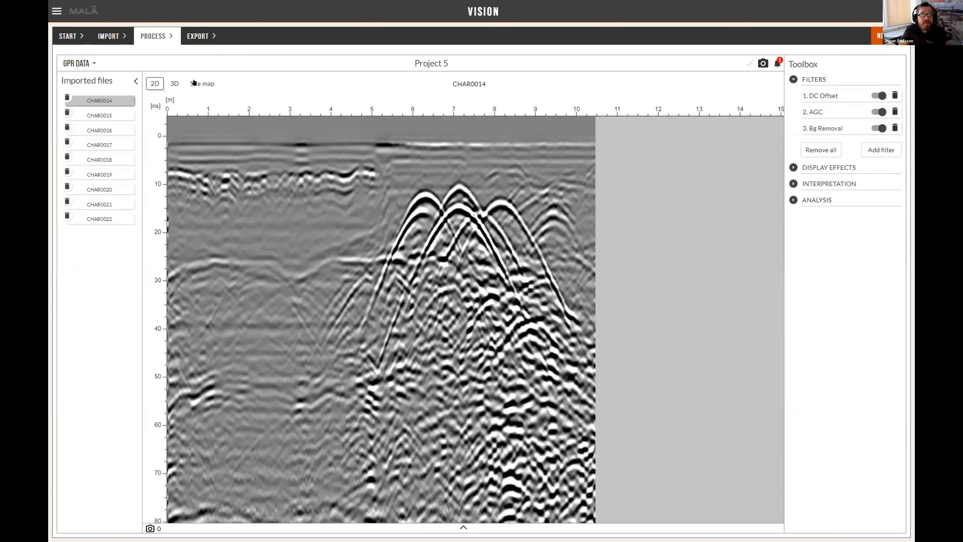
left_click(89, 115)
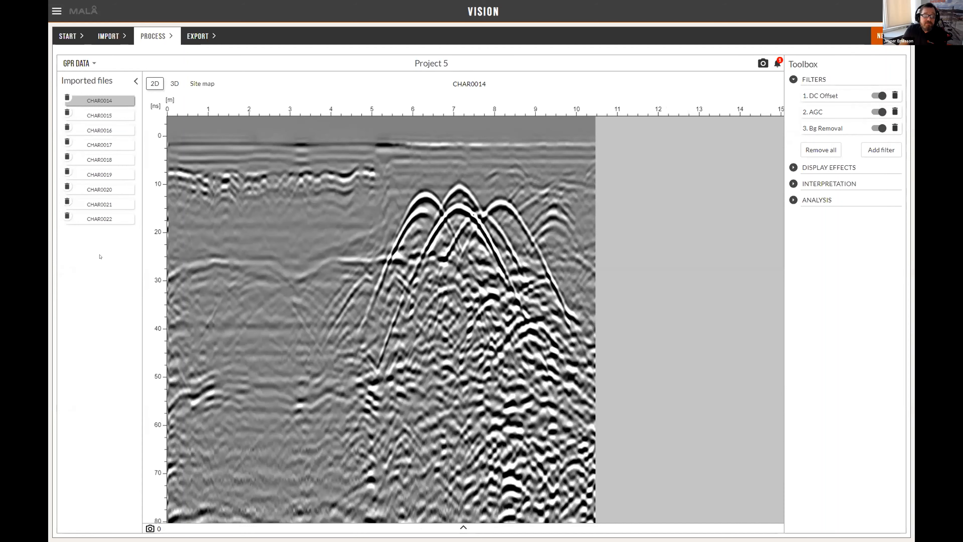
left_click(93, 62)
left_click(76, 78)
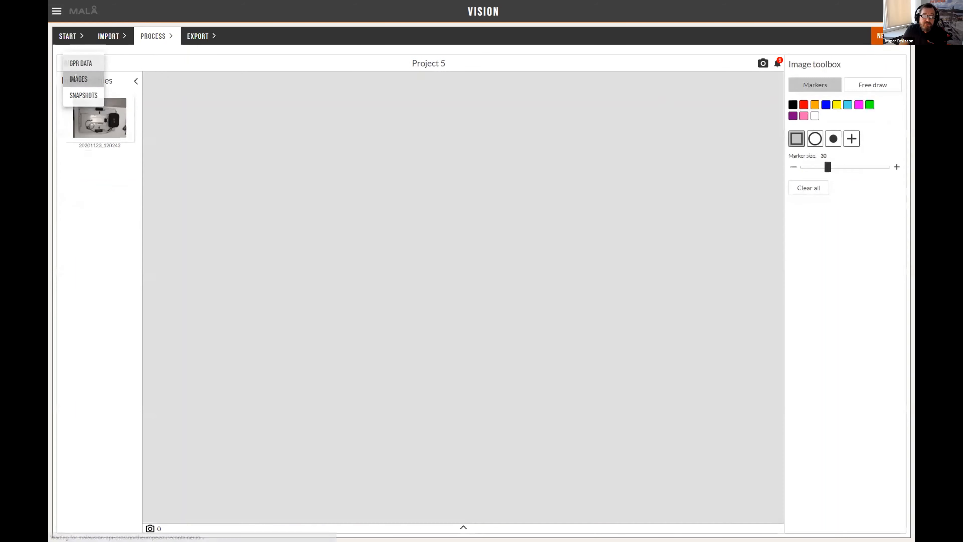
left_click(83, 62)
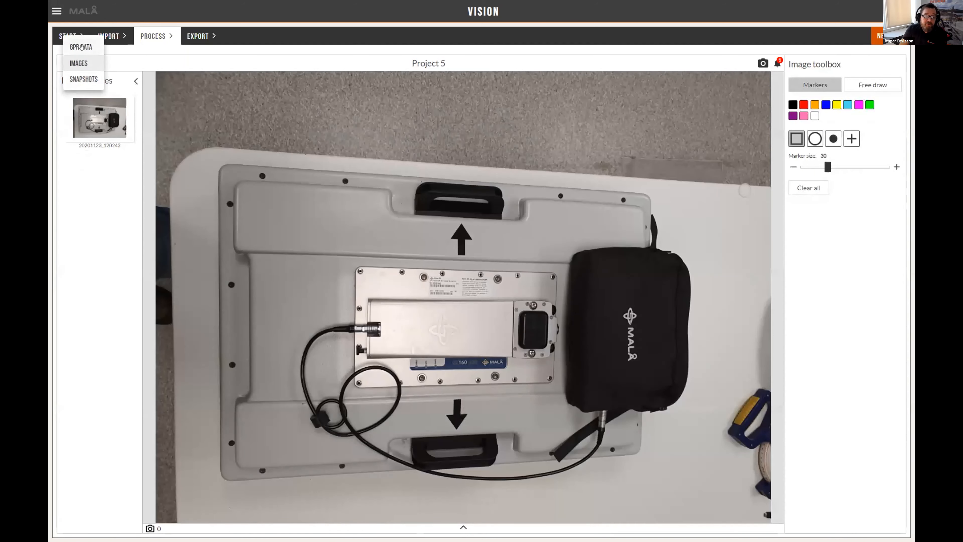
left_click(81, 46)
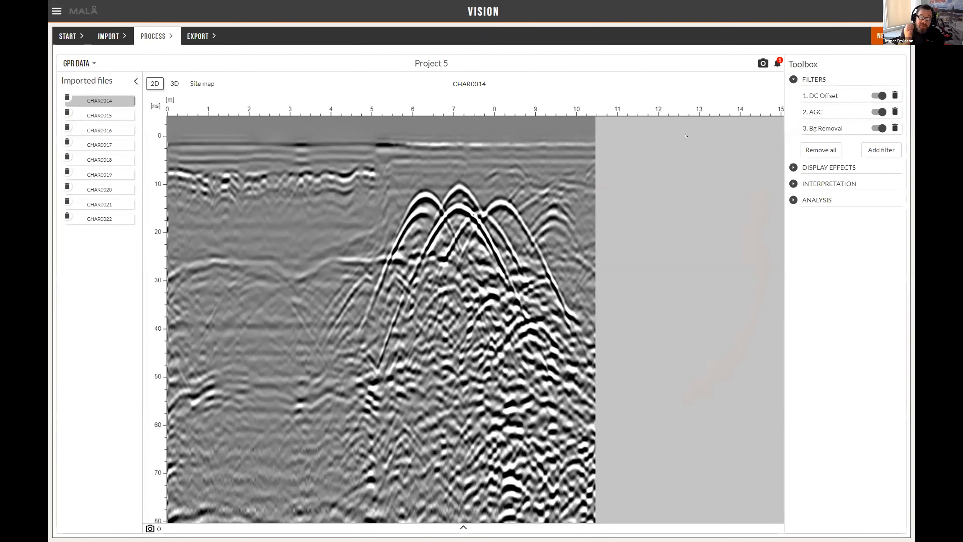
Step: Look through the filtered radargrams of profiles CHAR0015 to CHAR0022, and return to CHAR0014
left_click(86, 118)
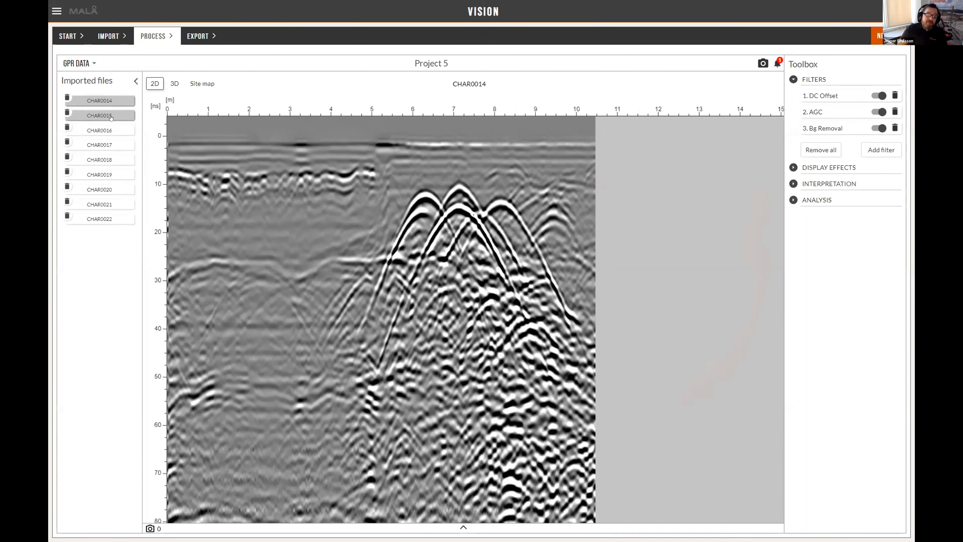
left_click(101, 131)
left_click(102, 146)
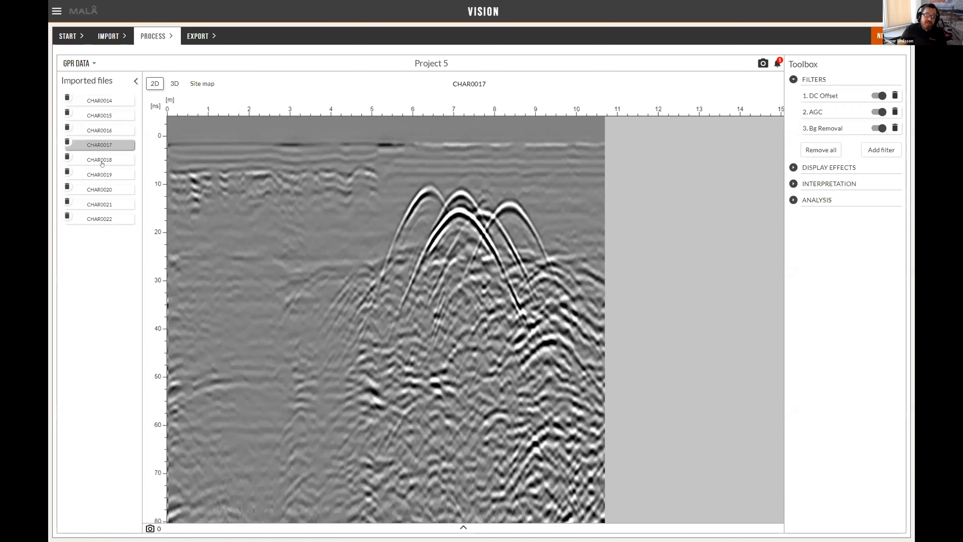
left_click(101, 161)
left_click(101, 175)
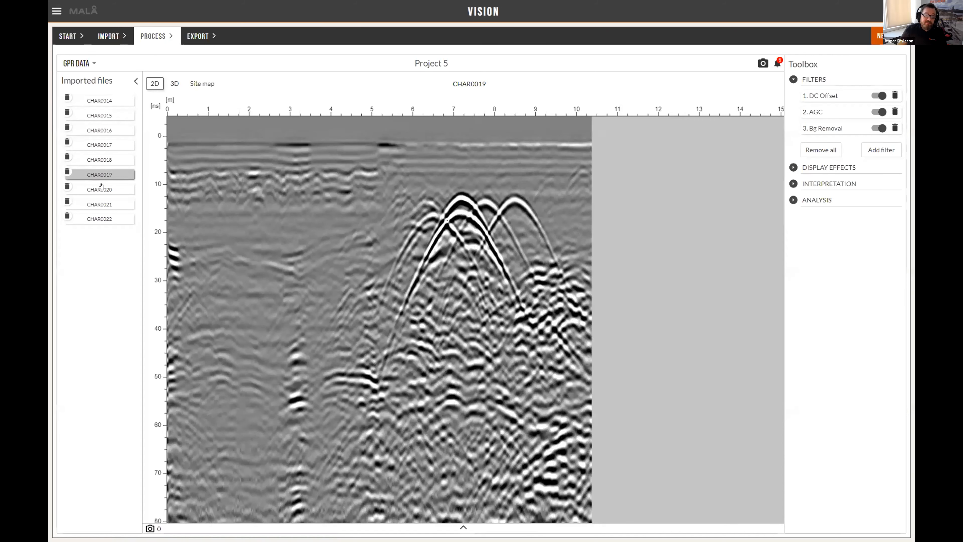
left_click(103, 189)
left_click(106, 205)
left_click(109, 219)
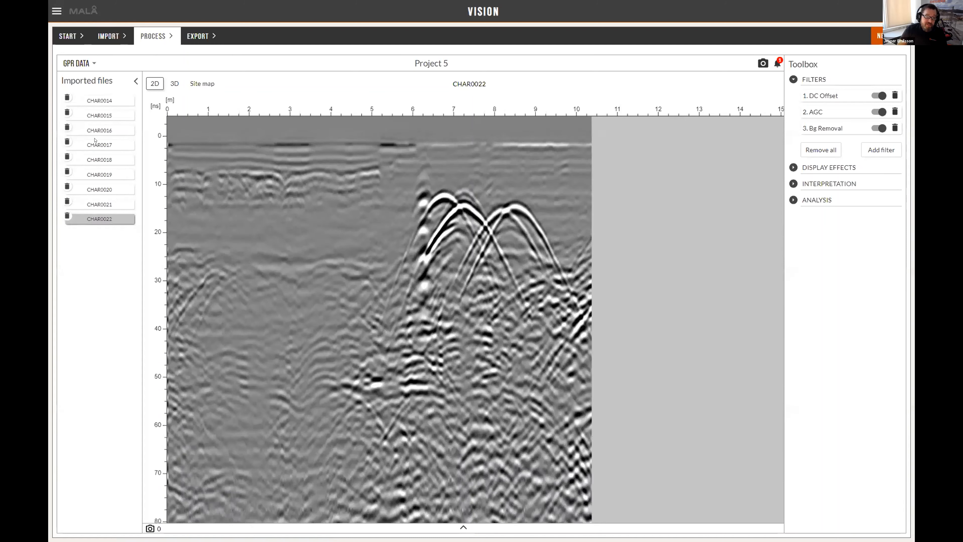
left_click(102, 100)
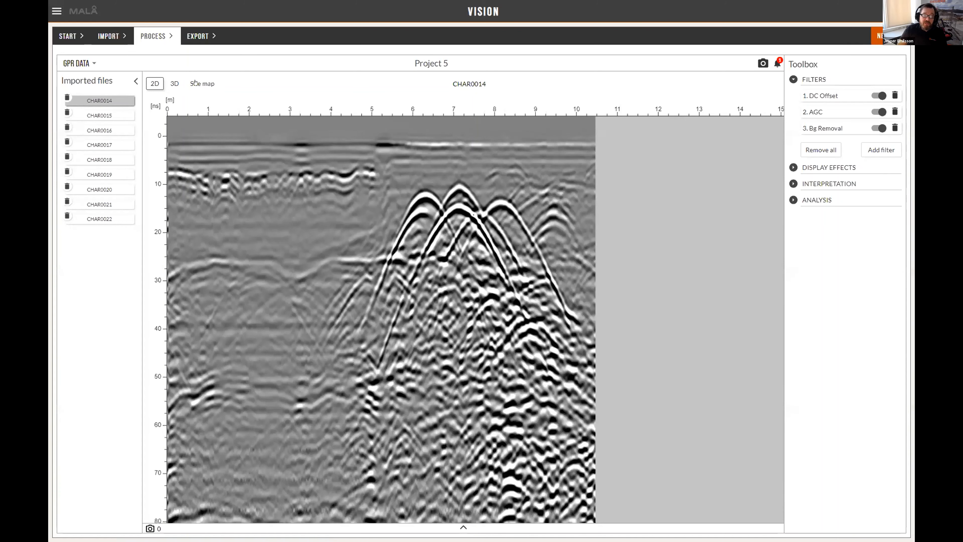
Step: Examine where the CHAR profiles lie on the site map, from the wider region down to the individual lines crossing the road
left_click(195, 82)
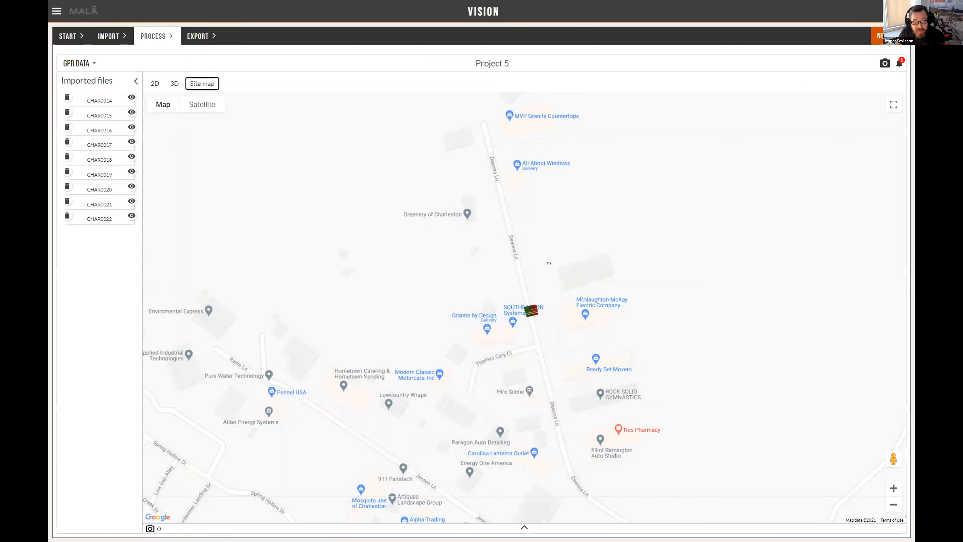
scroll(530, 322, "down", 1)
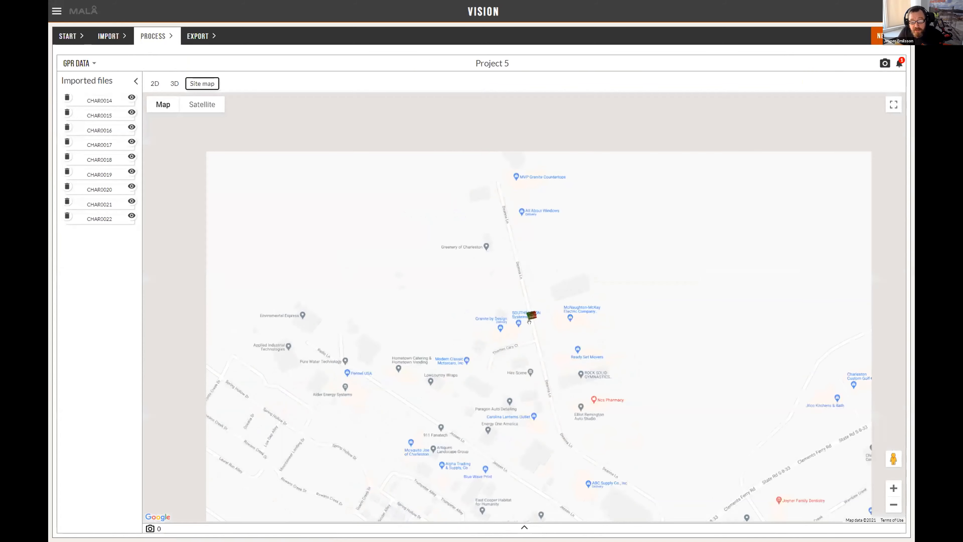
scroll(530, 322, "up", 2)
scroll(529, 315, "down", 3)
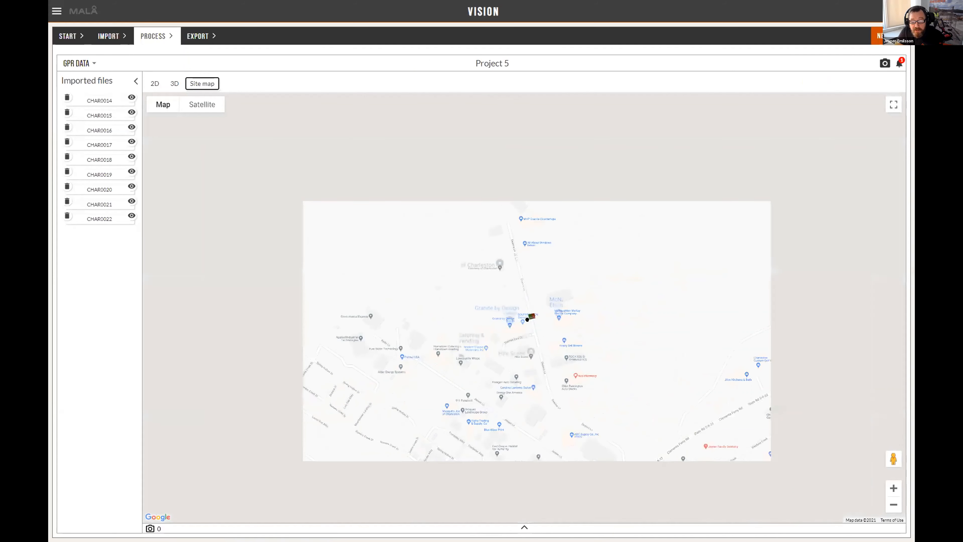
scroll(527, 319, "down", 1)
scroll(528, 322, "down", 2)
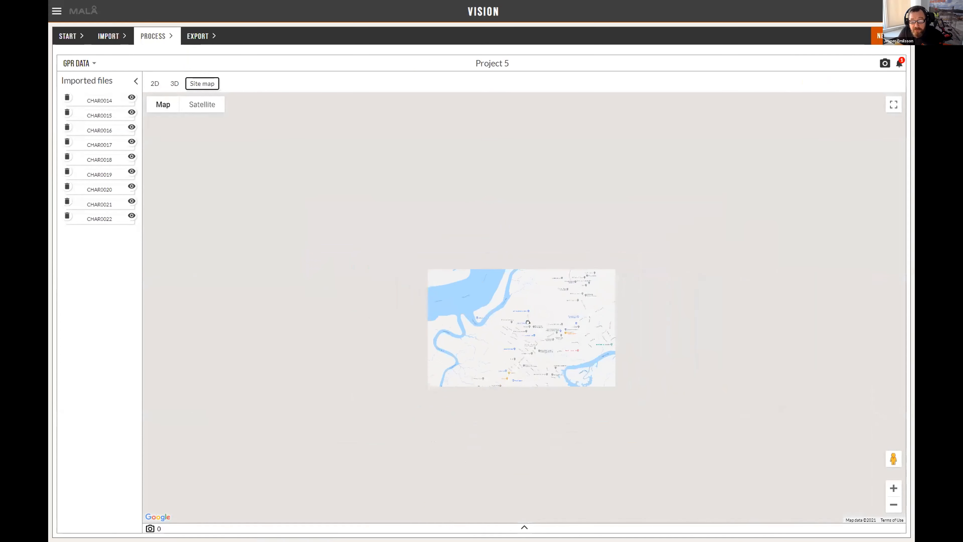
scroll(528, 322, "down", 1)
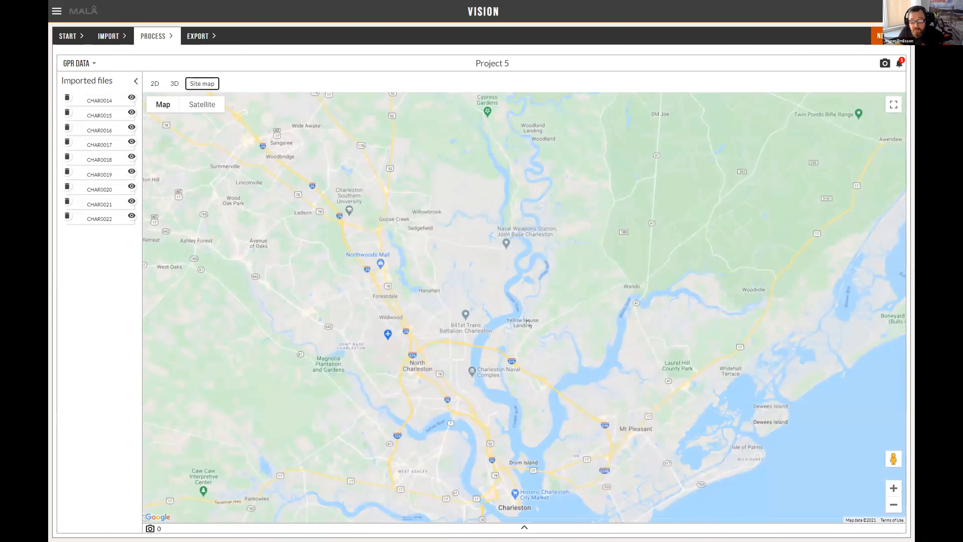
scroll(528, 323, "down", 2)
scroll(527, 322, "down", 2)
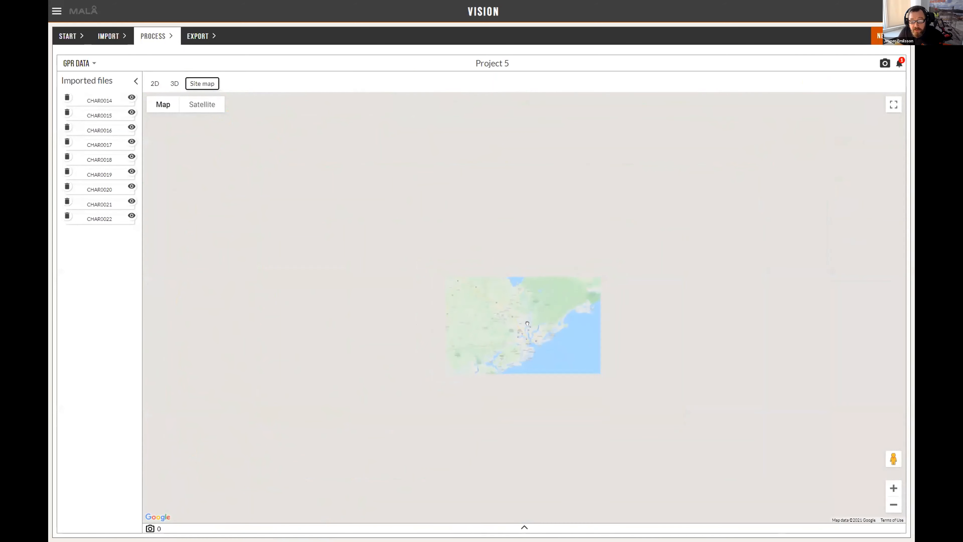
scroll(527, 323, "down", 2)
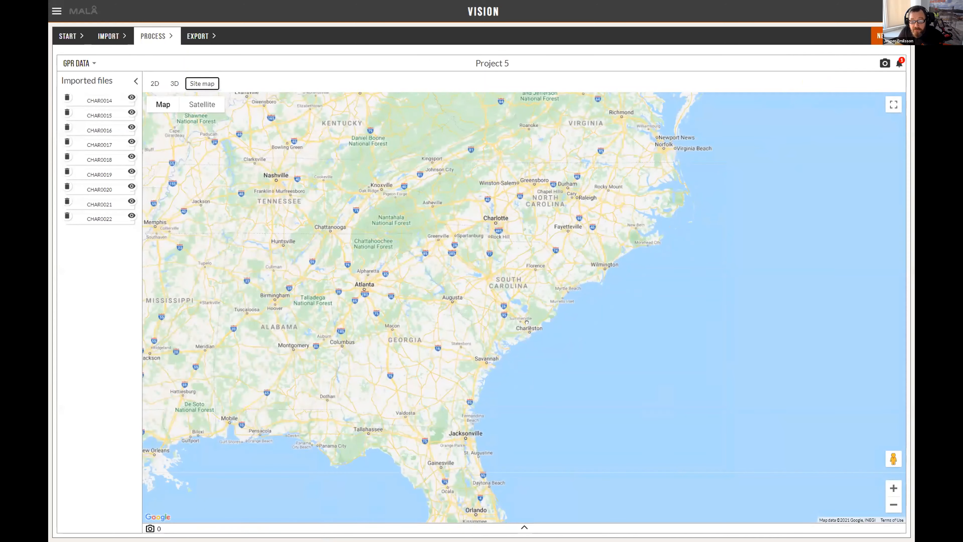
scroll(527, 322, "up", 3)
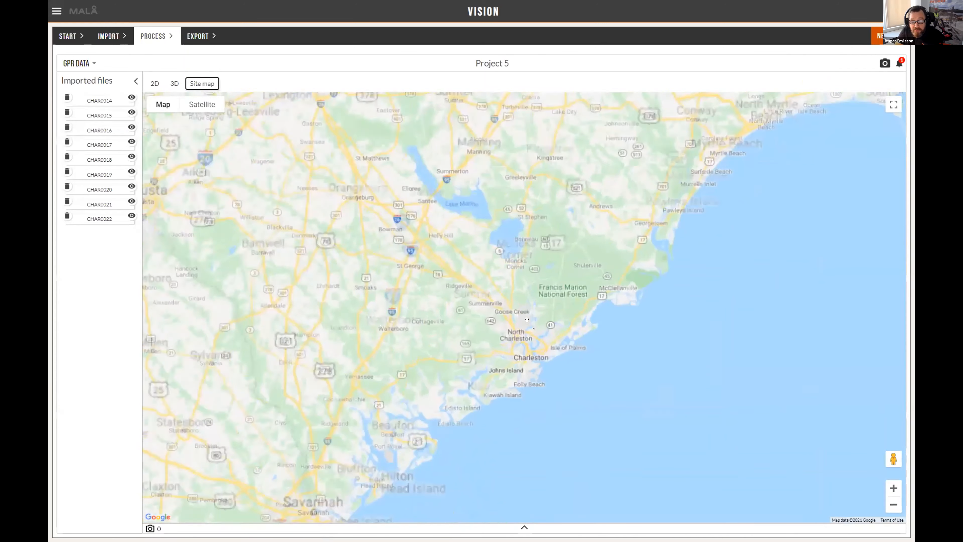
scroll(527, 320, "up", 3)
scroll(535, 306, "up", 2)
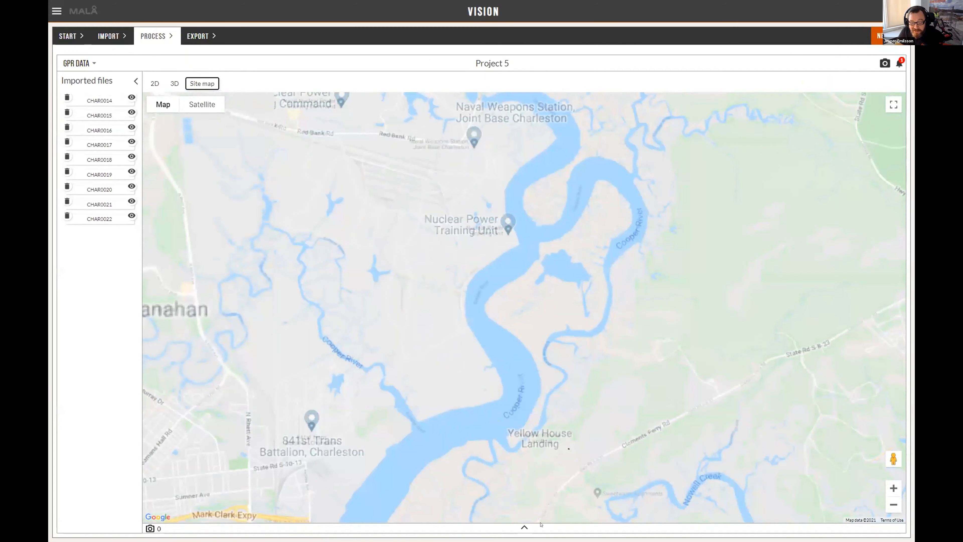
scroll(544, 467, "up", 2)
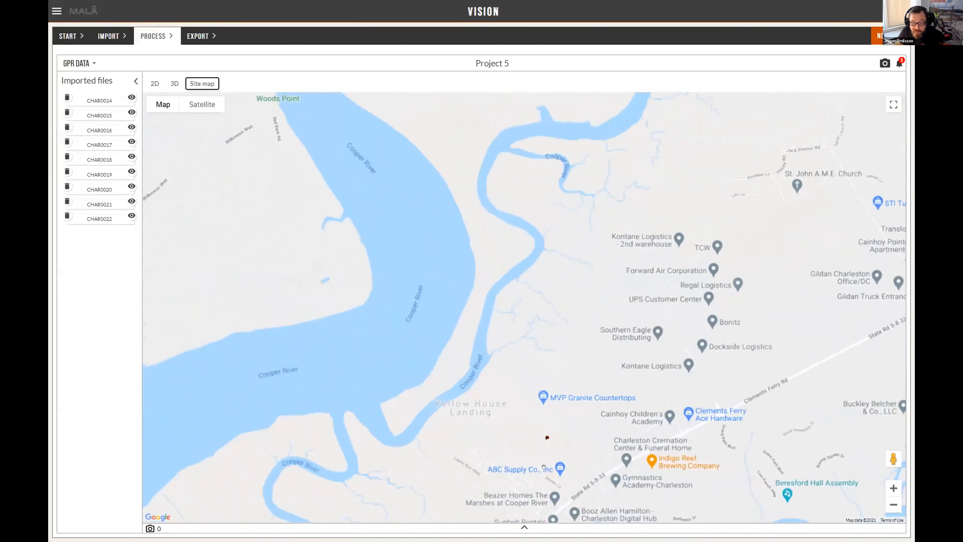
scroll(544, 467, "up", 3)
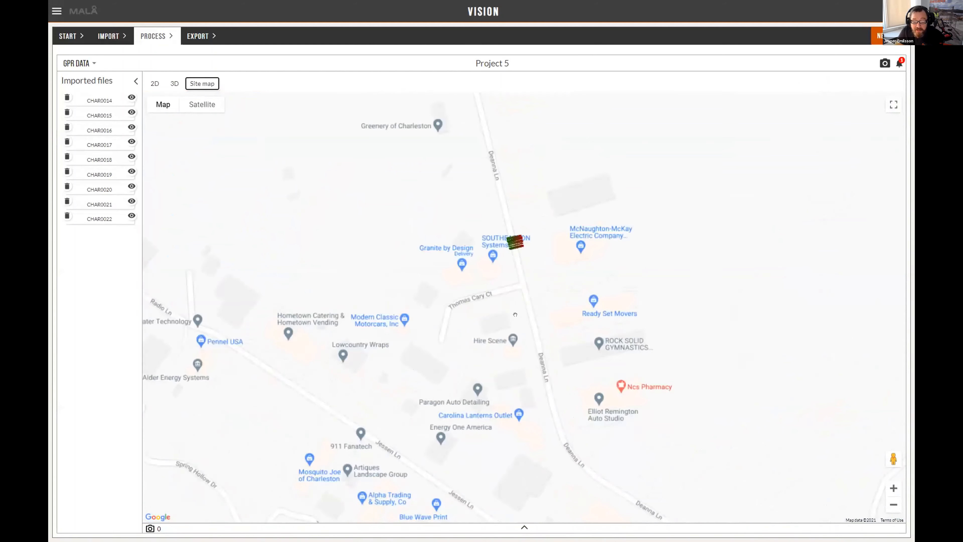
left_click_drag(495, 235, 534, 417)
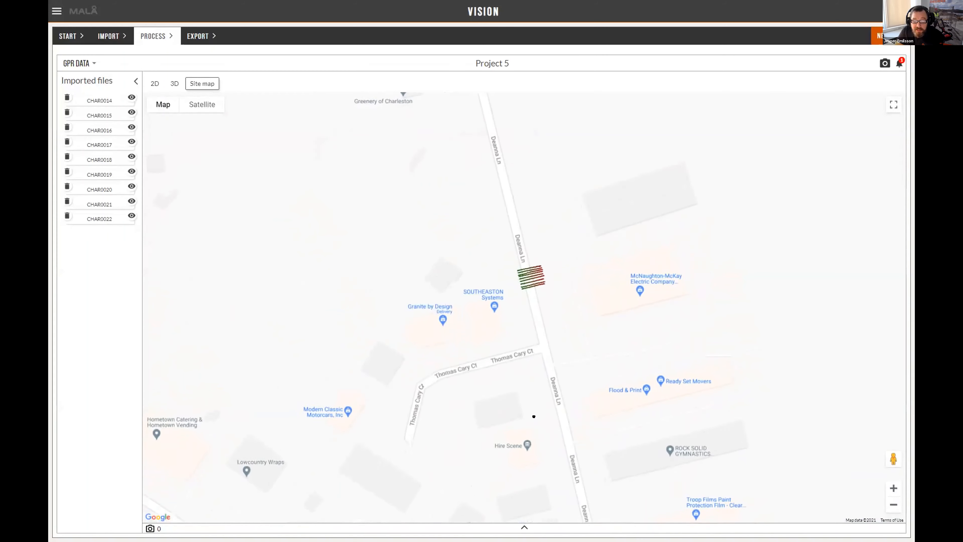
scroll(530, 279, "up", 2)
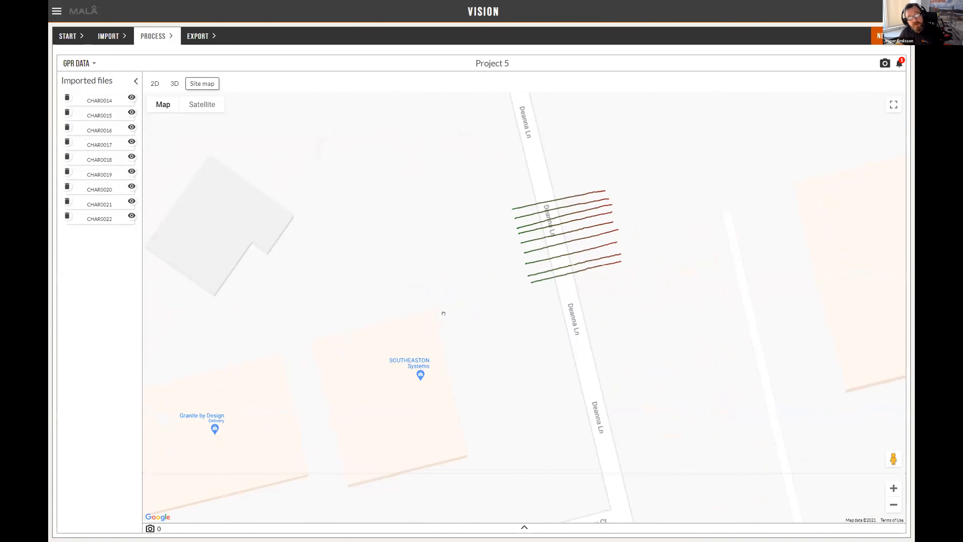
Step: Add a fitting hyperbola to the 2D view of CHAR0014 with its apex at about 7 m and 14 ns
left_click(154, 84)
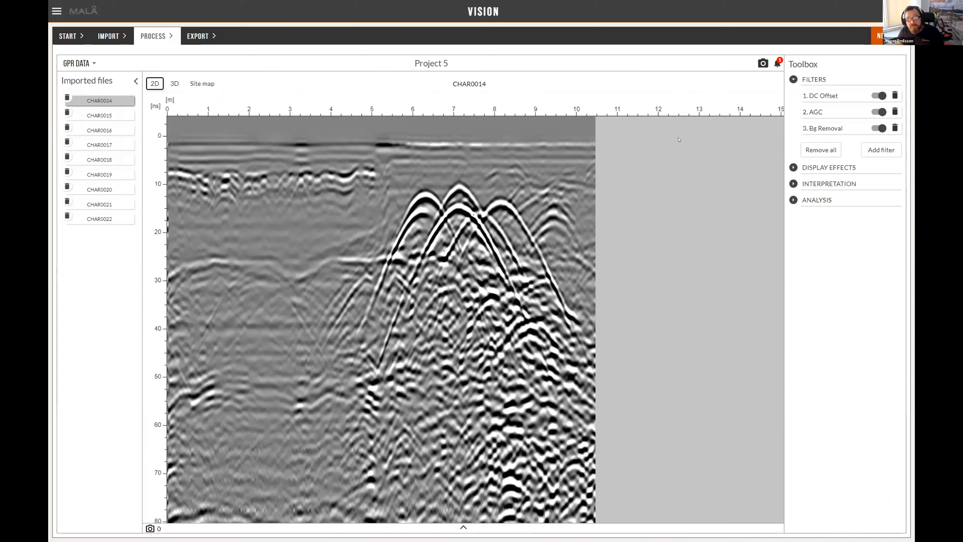
left_click(793, 200)
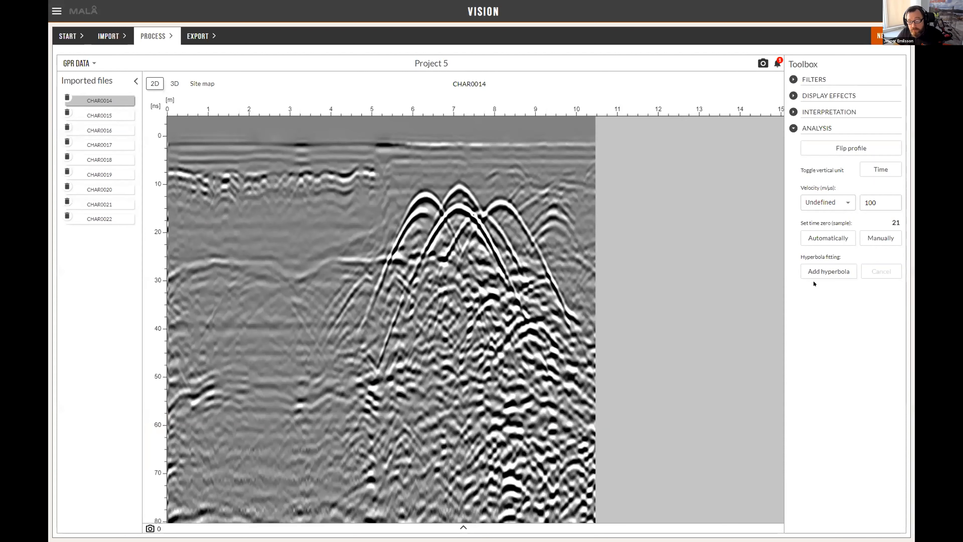
left_click(835, 274)
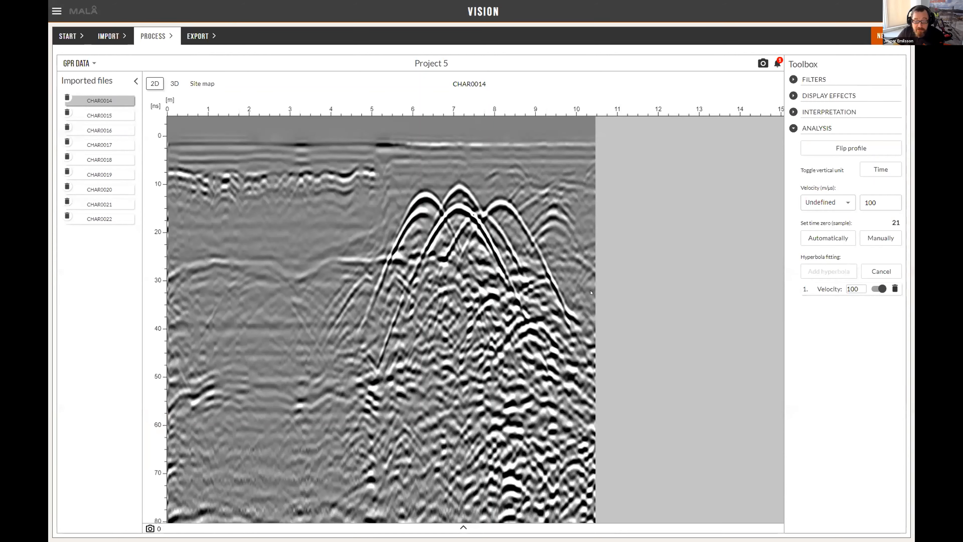
left_click(457, 206)
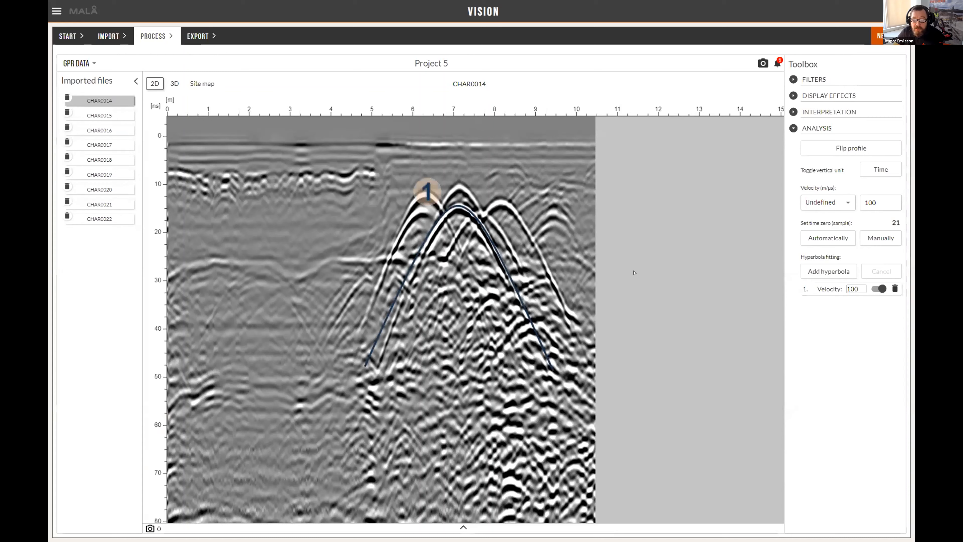
Step: Set the velocity of hyperbola 1 to 93 m/µs
left_click(863, 288)
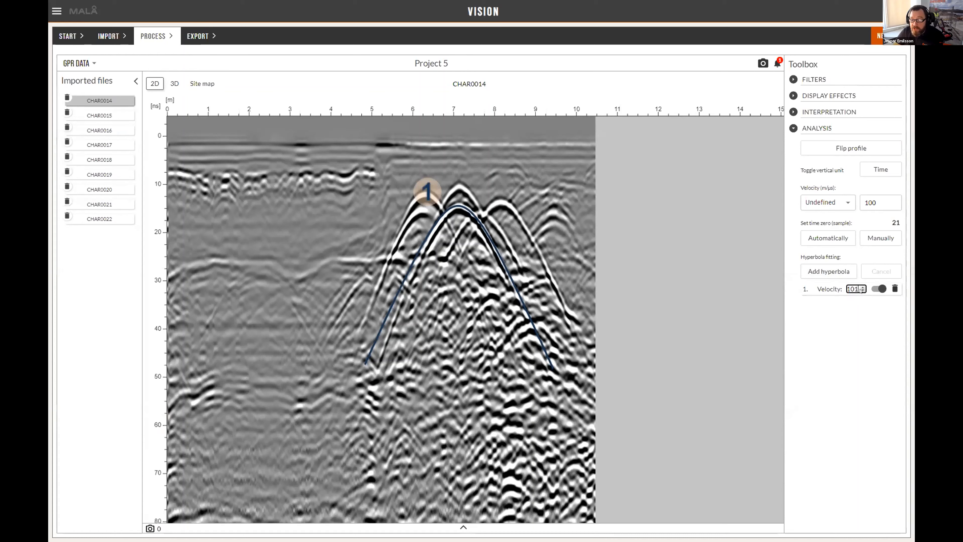
left_click(861, 291)
left_click(862, 290)
left_click(861, 291)
left_click(861, 290)
left_click(861, 290)
left_click(862, 290)
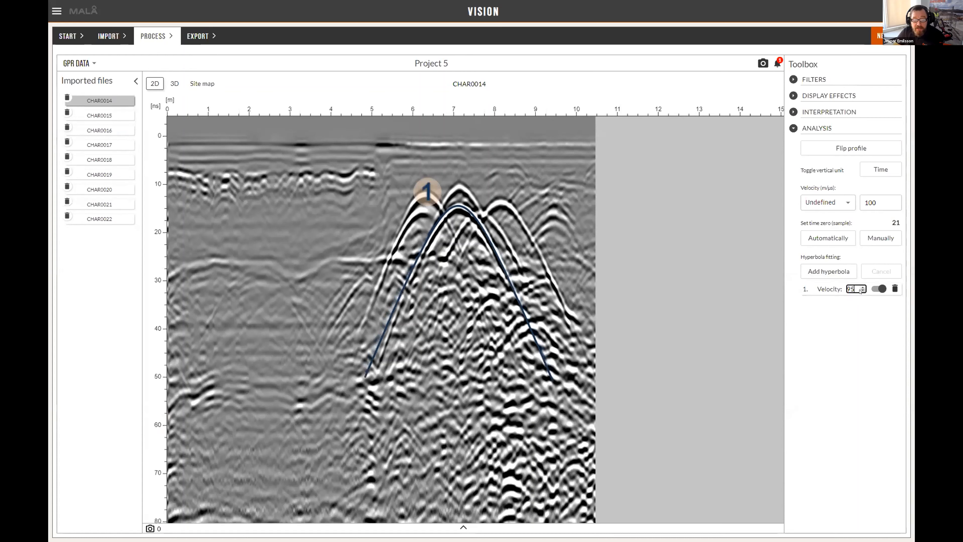
left_click(861, 290)
left_click(861, 290)
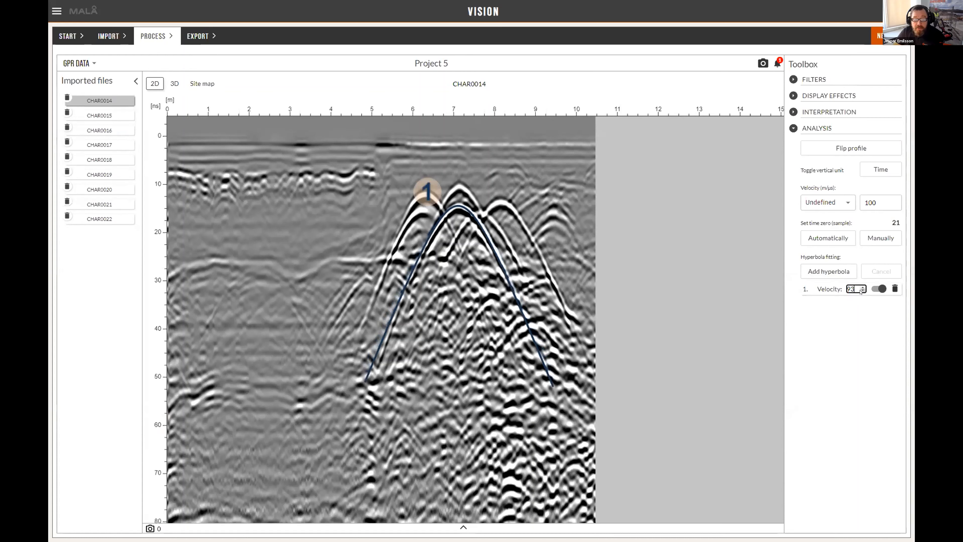
Step: Move hyperbola 1 up so its apex sits at about 7 m and 10 ns on the CHAR0014 radargram
left_click(460, 207)
left_click_drag(457, 206, 457, 184)
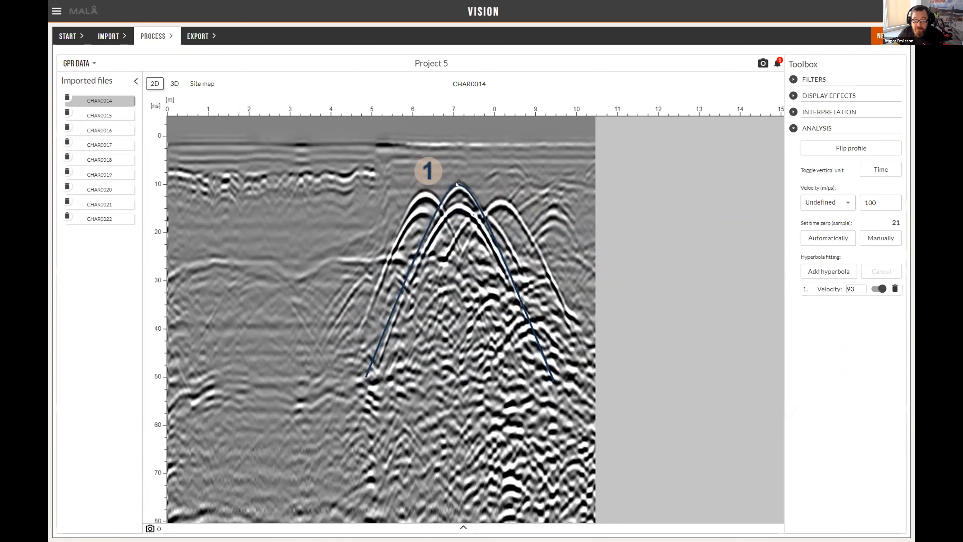
Step: Try a second fitting hyperbola with its apex at about 8 m and 13 ns, and delete it
left_click(826, 270)
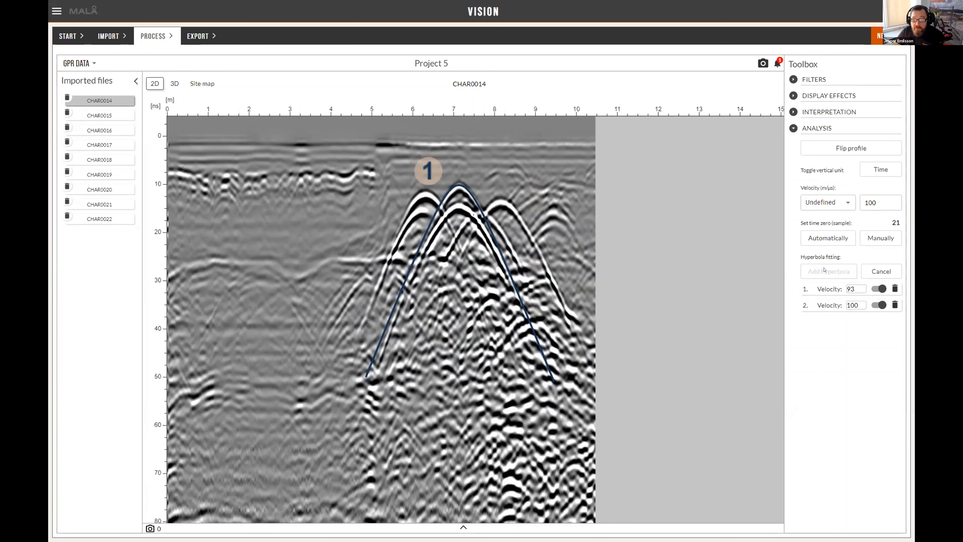
left_click(499, 198)
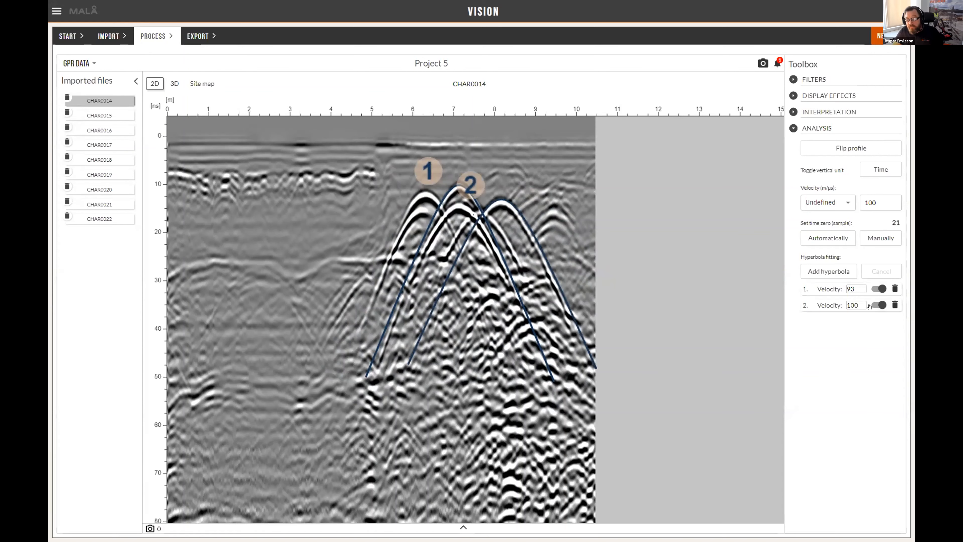
left_click(895, 305)
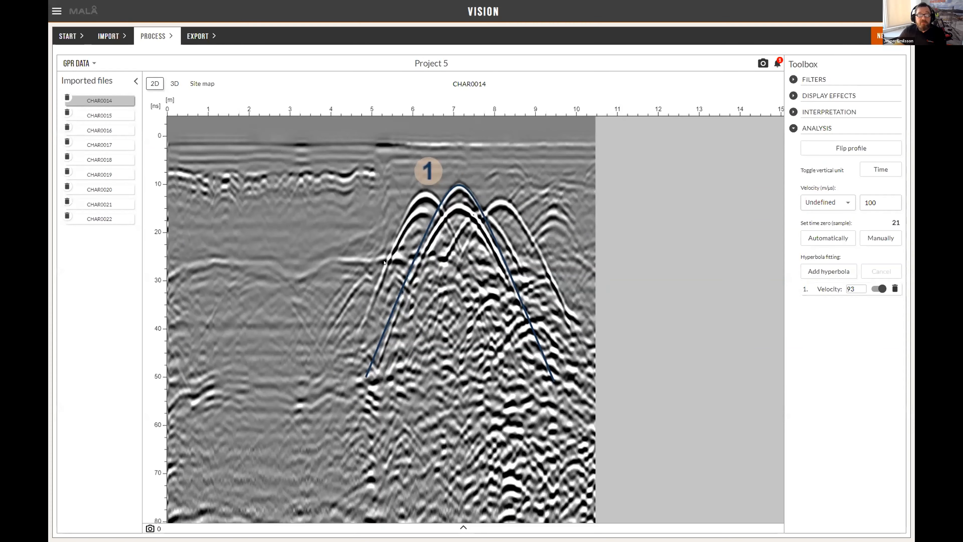
Step: Hide hyperbola 1 and add an FK-migration filter with a velocity of 93 to the CHAR profiles
left_click(875, 288)
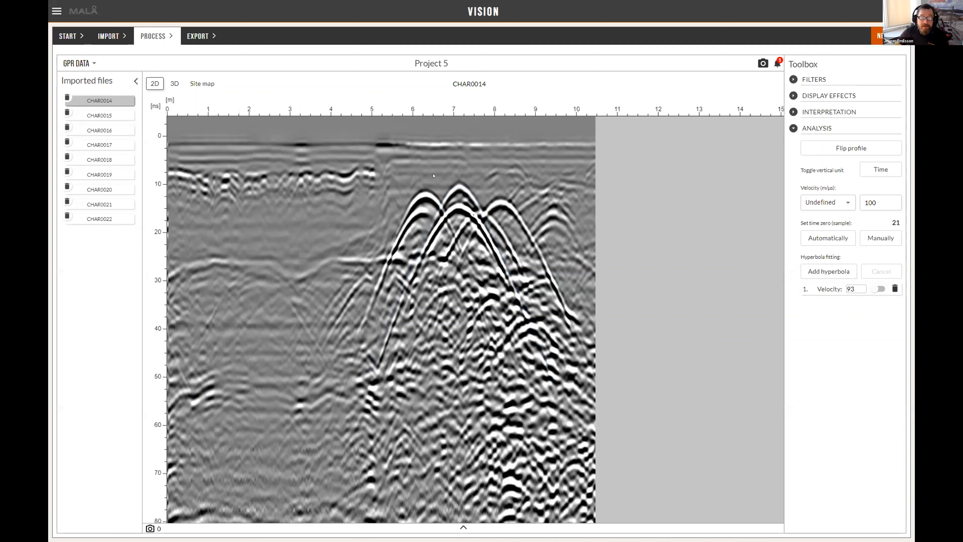
left_click(792, 79)
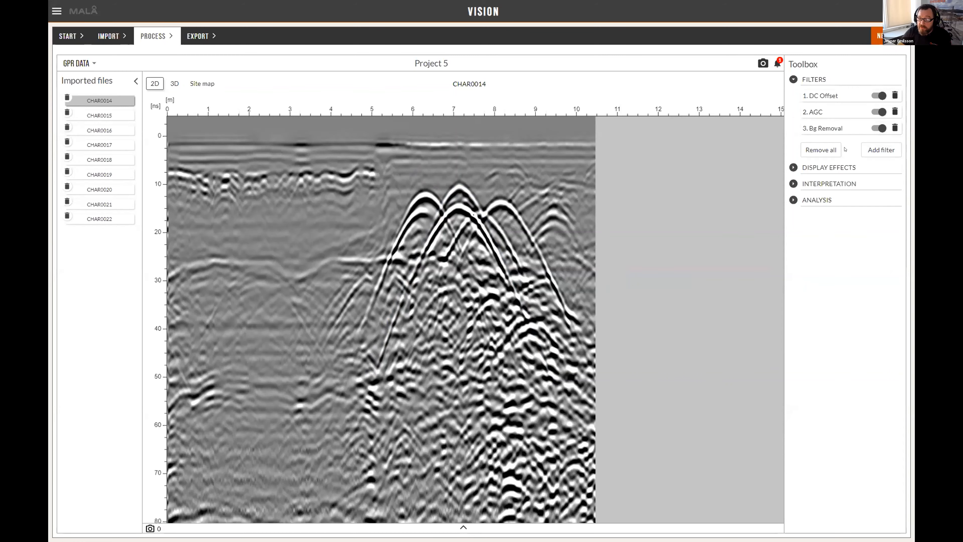
left_click(873, 153)
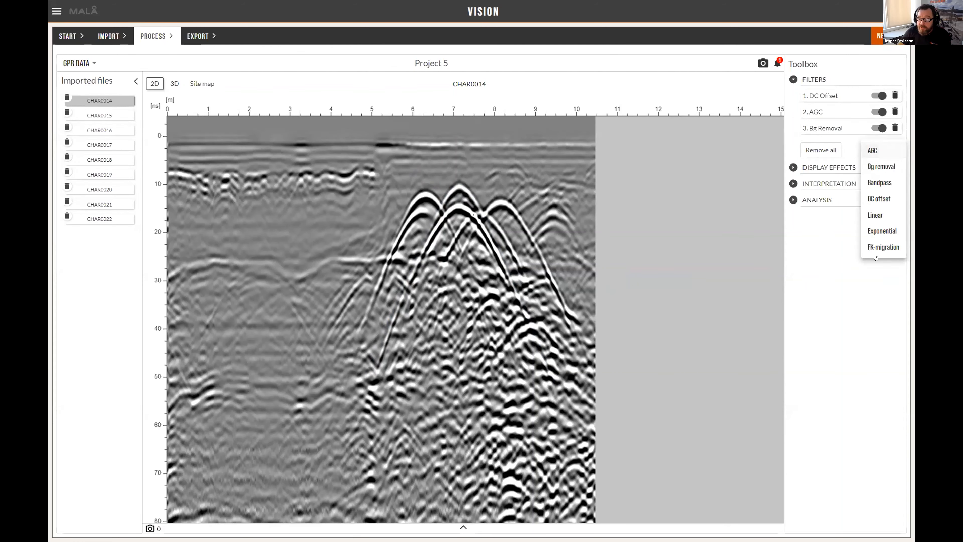
left_click(877, 248)
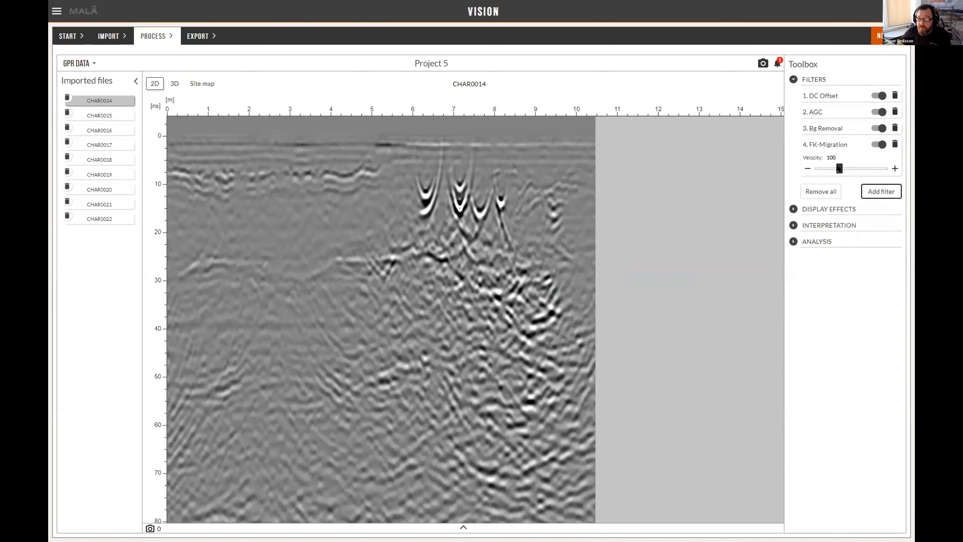
left_click_drag(840, 168, 835, 169)
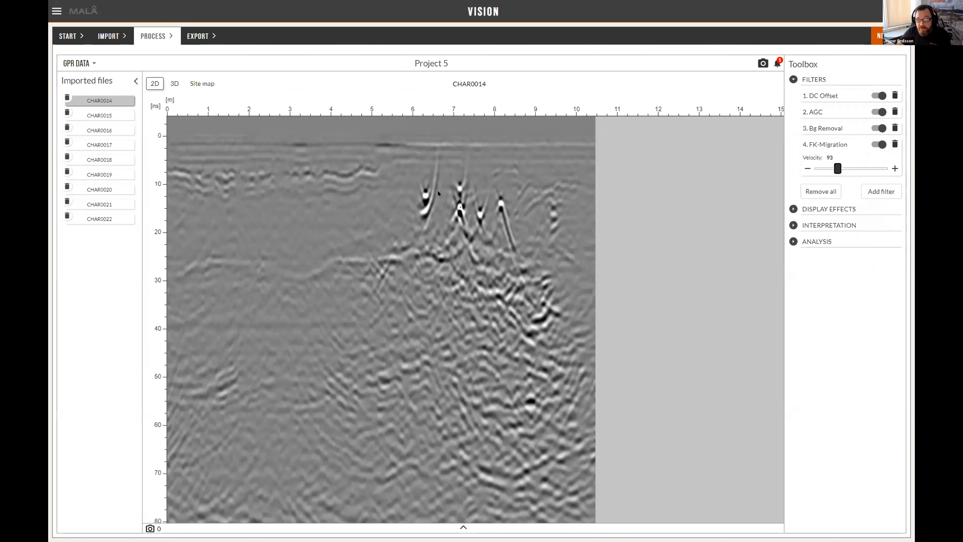
Step: Look through the migrated profiles CHAR0015 to CHAR0017, and try an FK-migration velocity of 85
left_click(87, 117)
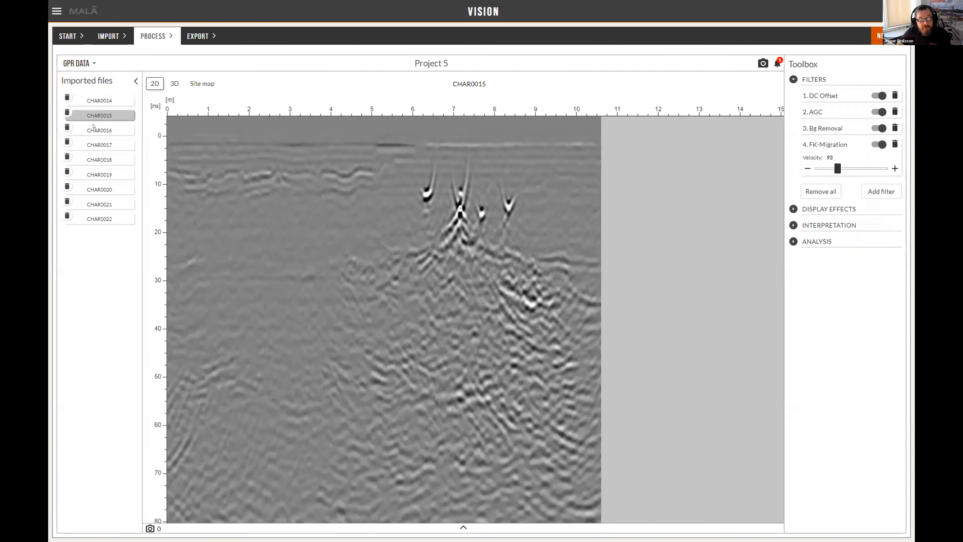
left_click(94, 131)
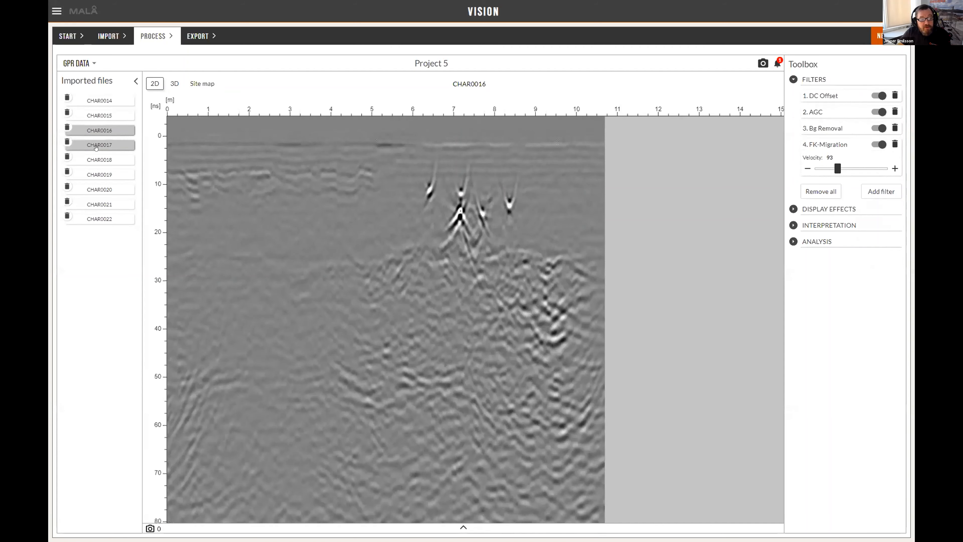
left_click(96, 145)
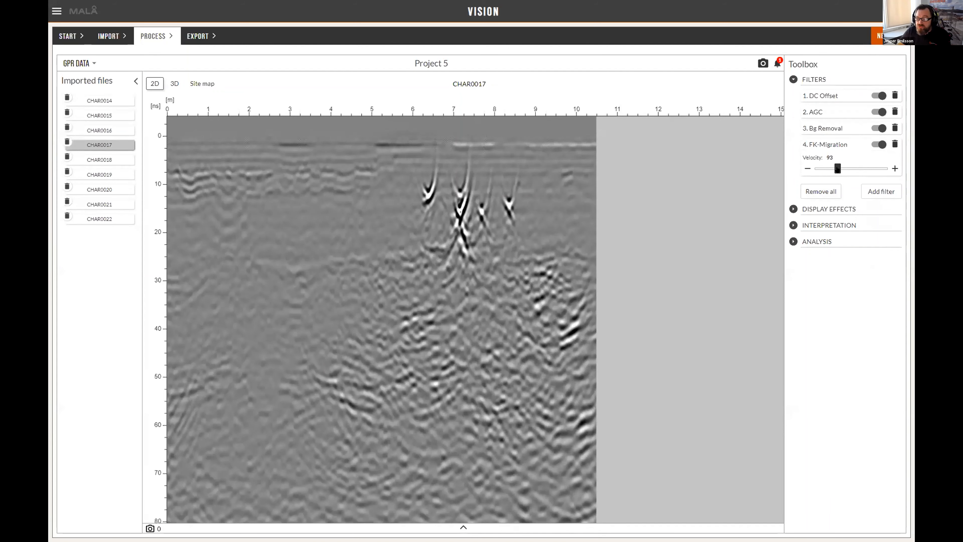
left_click_drag(838, 169, 834, 168)
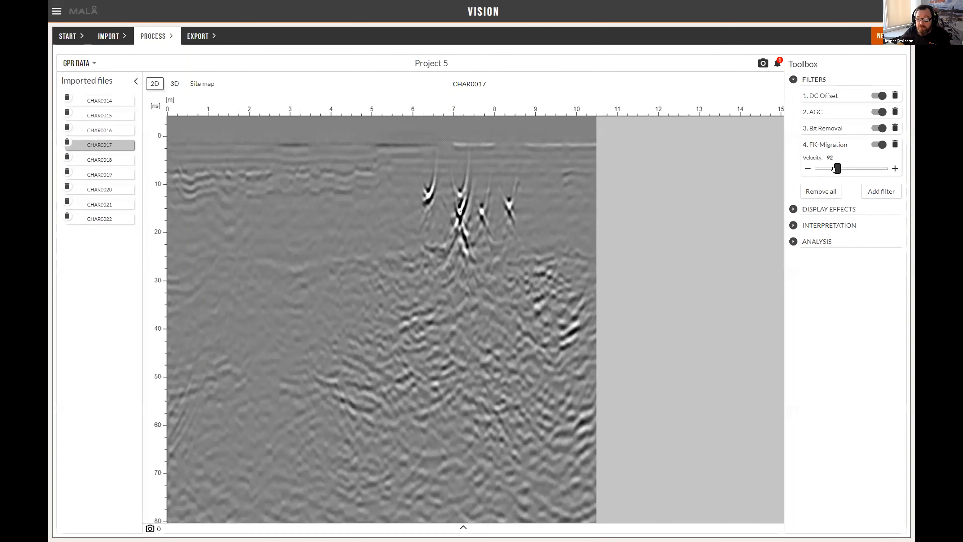
left_click(834, 168)
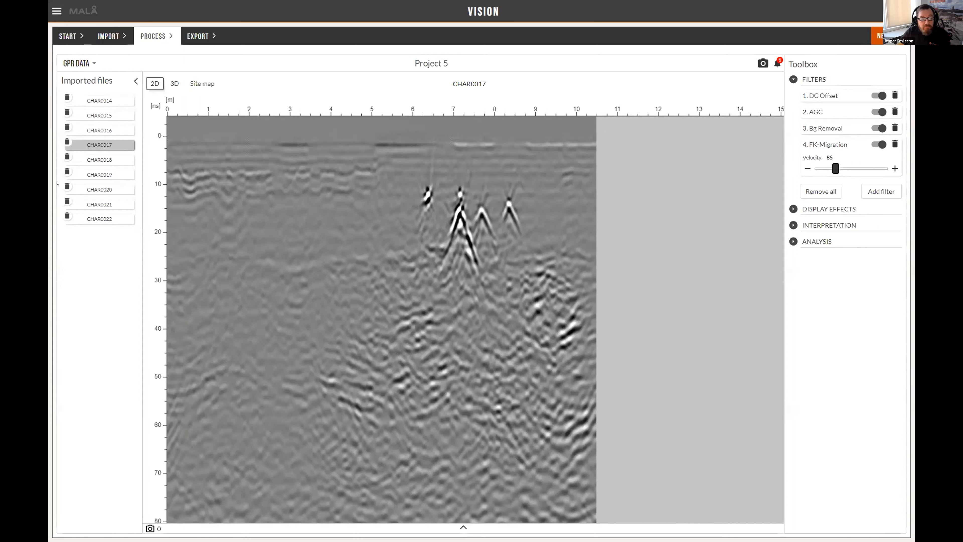
Step: Examine the migrated radargrams between CHAR0018 and CHAR0021 at the reduced velocity, and return to CHAR0014
left_click(96, 160)
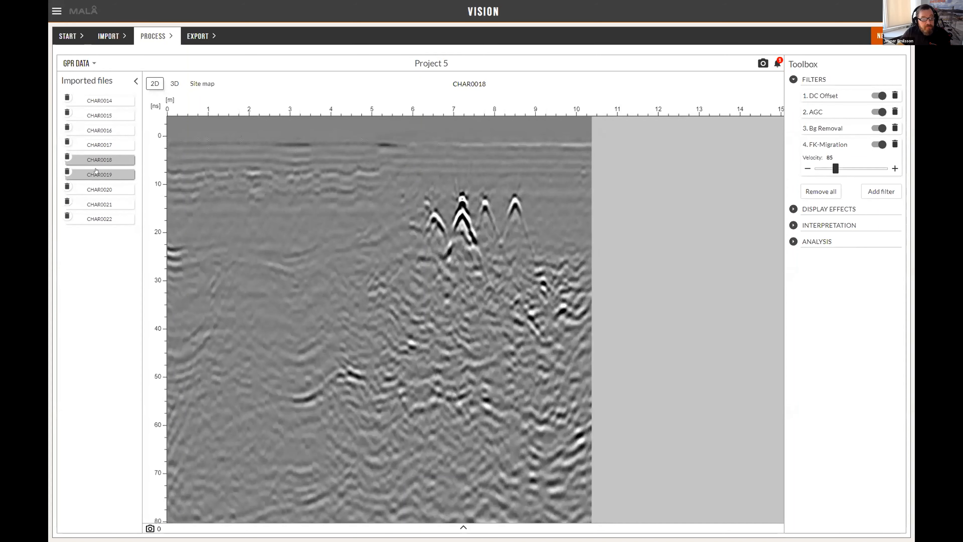
left_click(97, 174)
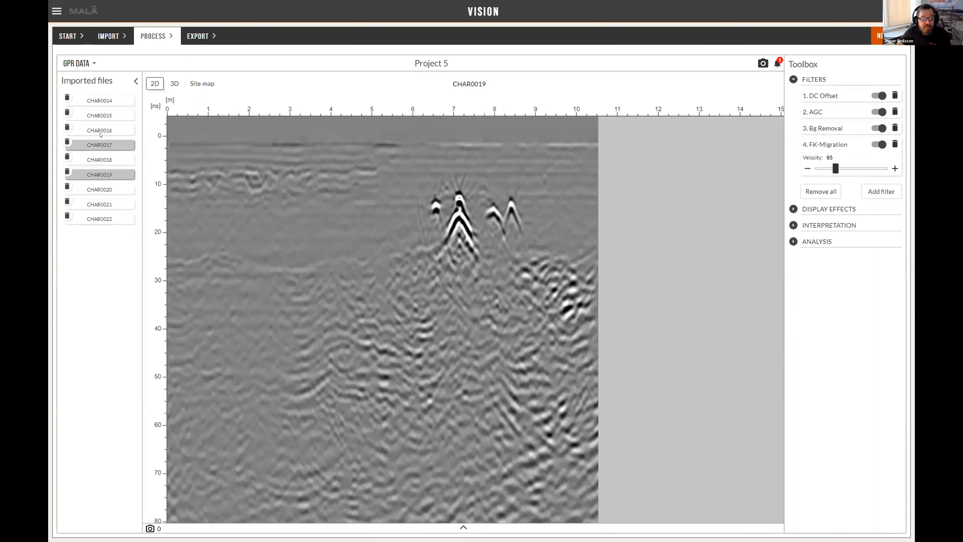
left_click(100, 131)
left_click(97, 204)
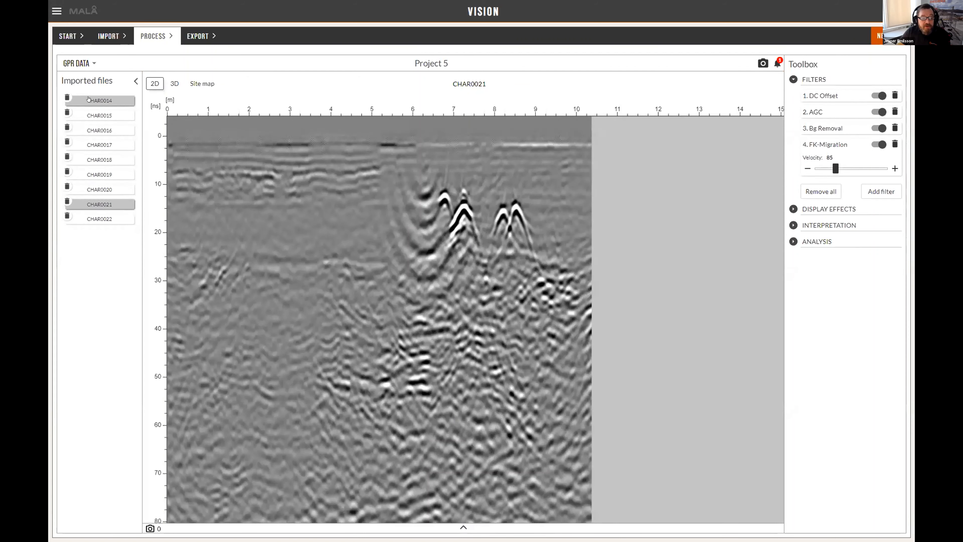
left_click(90, 100)
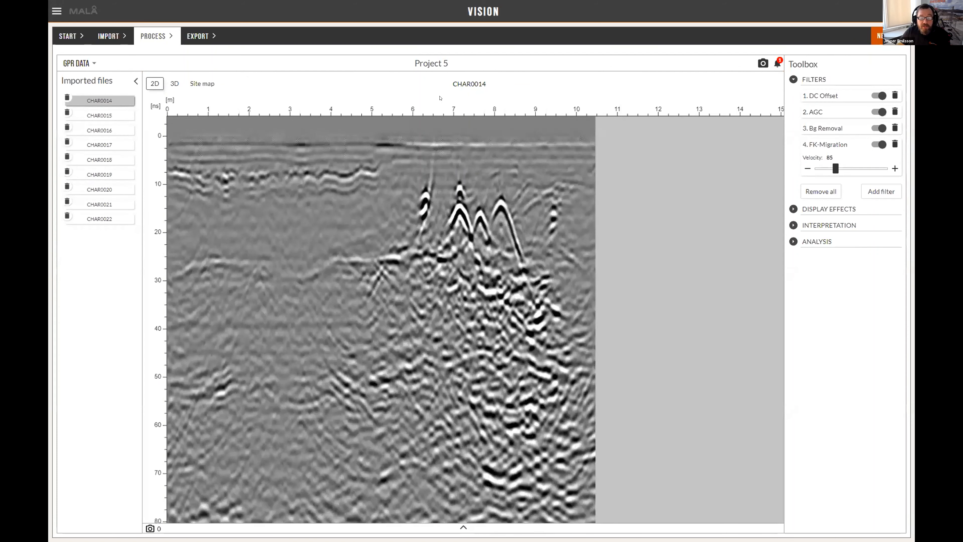
Step: Set the FK-migration velocity to 92 and collapse the filter settings
left_click_drag(833, 169, 834, 169)
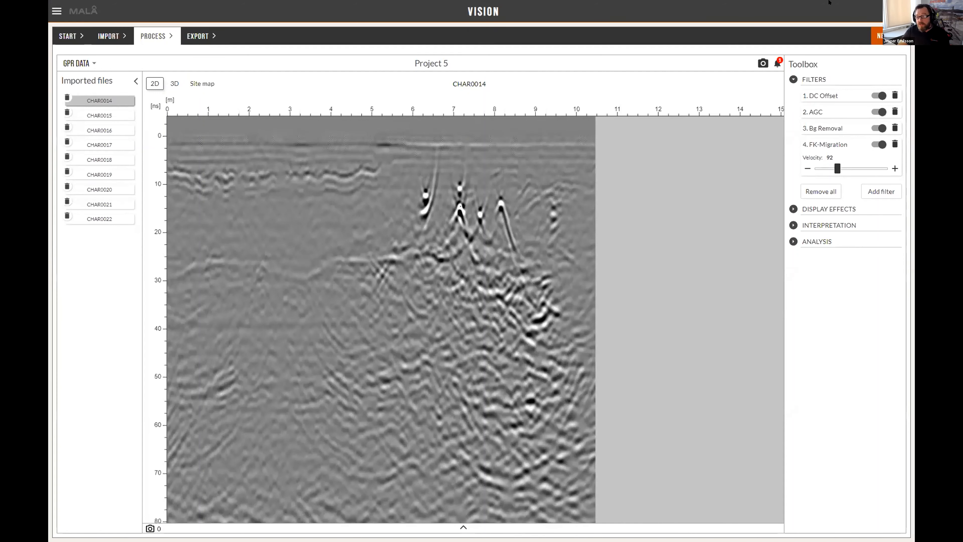
left_click(791, 80)
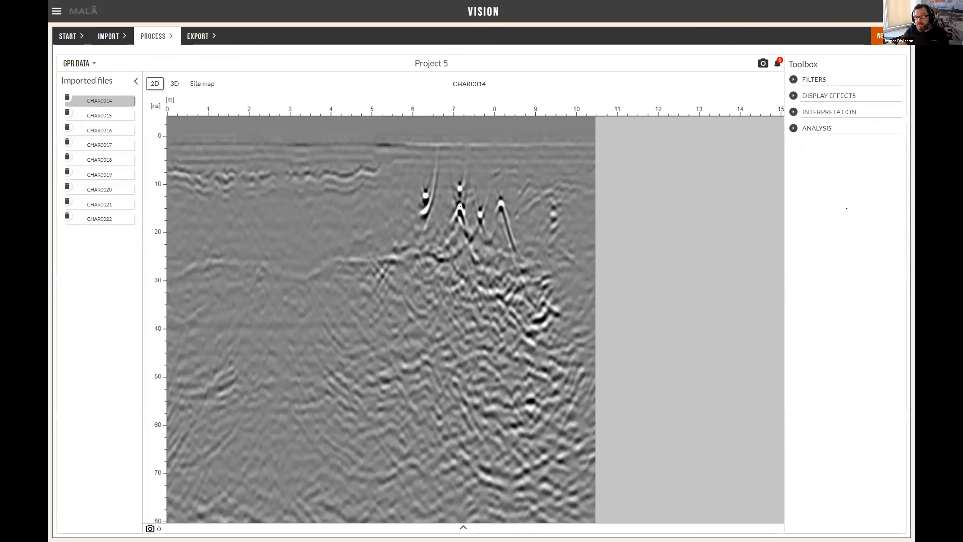
Step: Check which marker templates the application settings offer, and return to the CHAR0014 radargram's interpretation tools
left_click(790, 112)
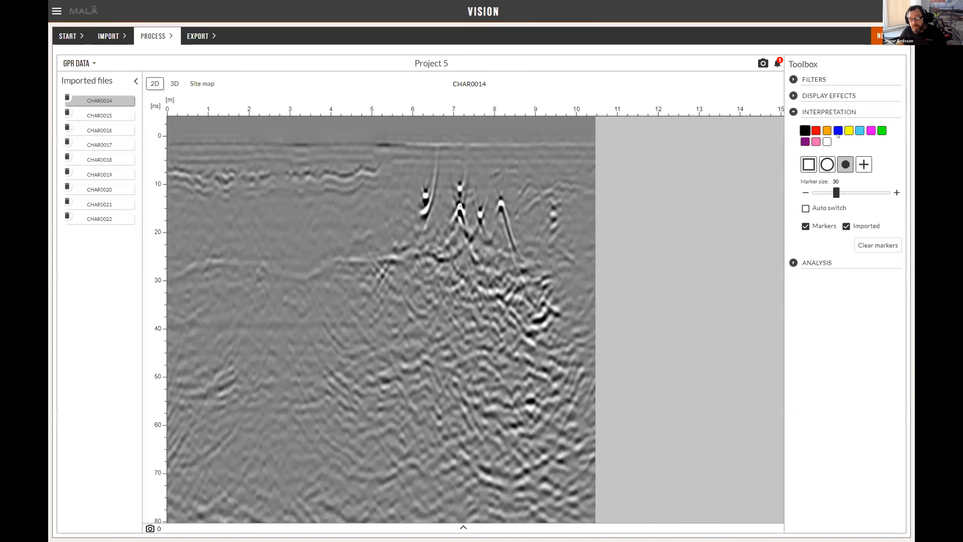
left_click(56, 11)
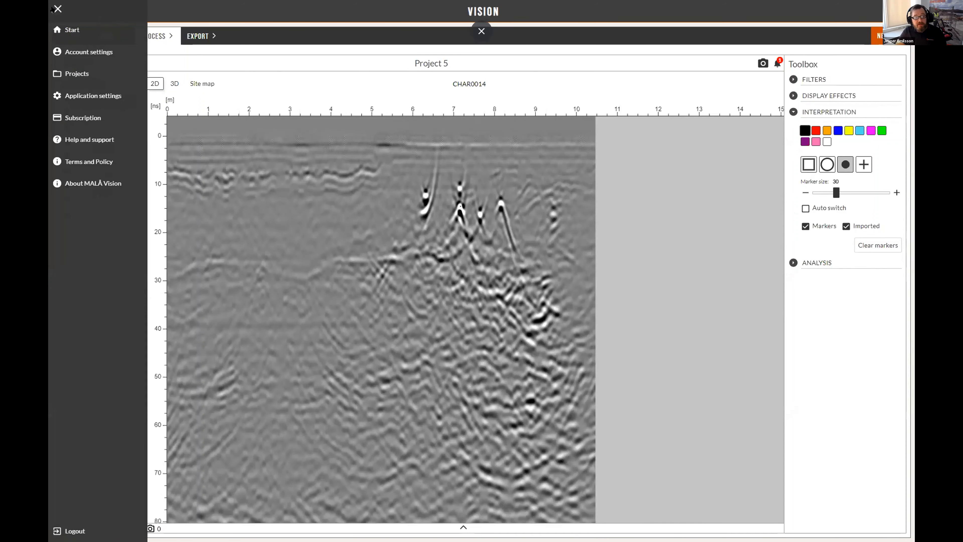
left_click(93, 96)
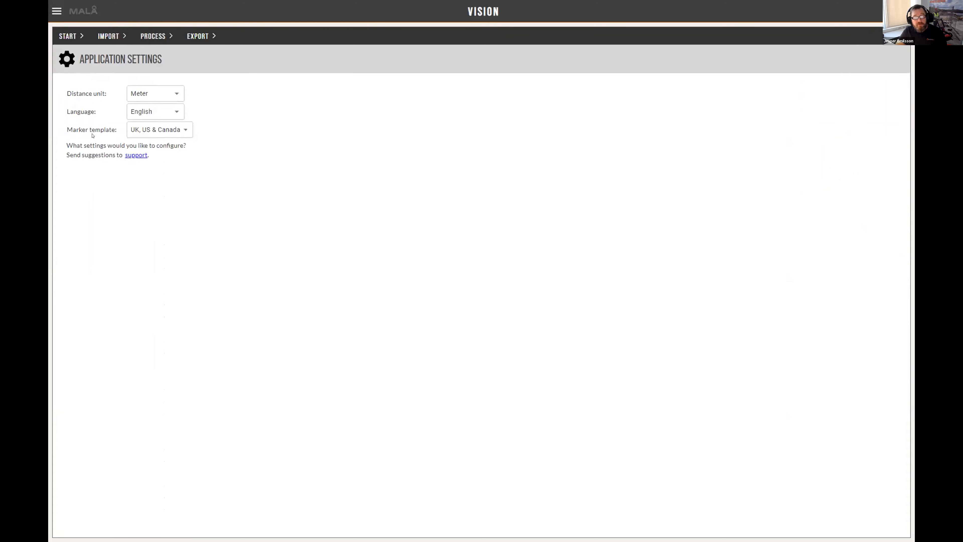
left_click(183, 132)
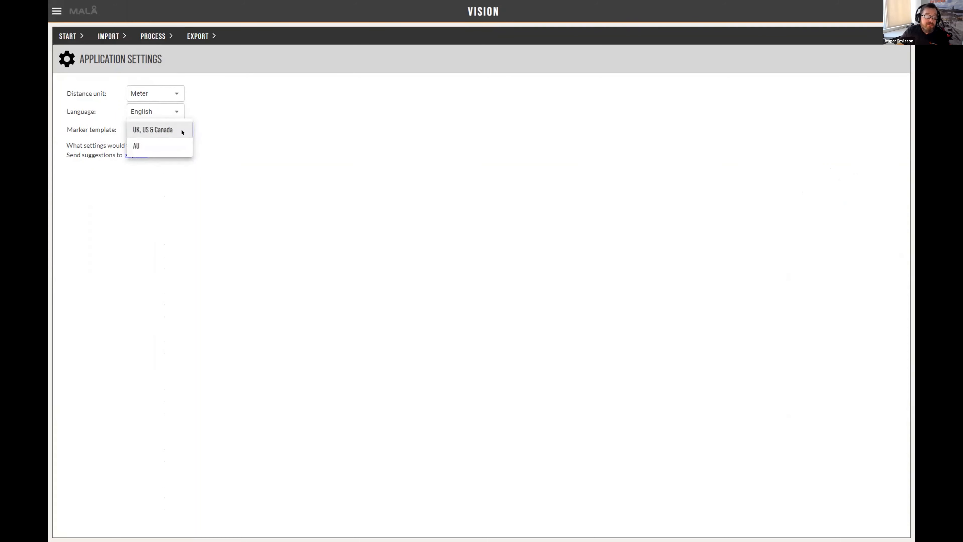
left_click(266, 141)
left_click(148, 39)
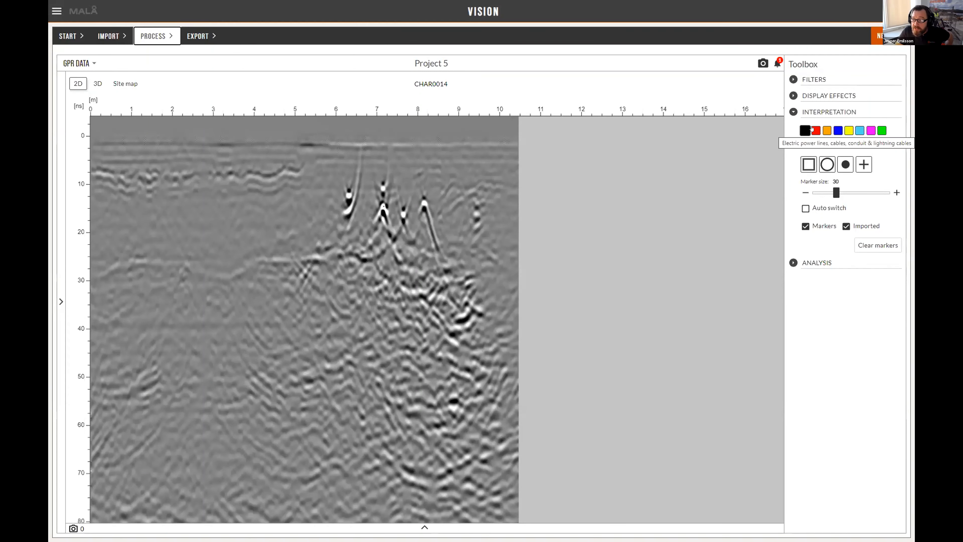
Step: Set up interpretation markers as red filled dots for electric power lines, with automatic switching to the following profile after each marker
left_click(812, 130)
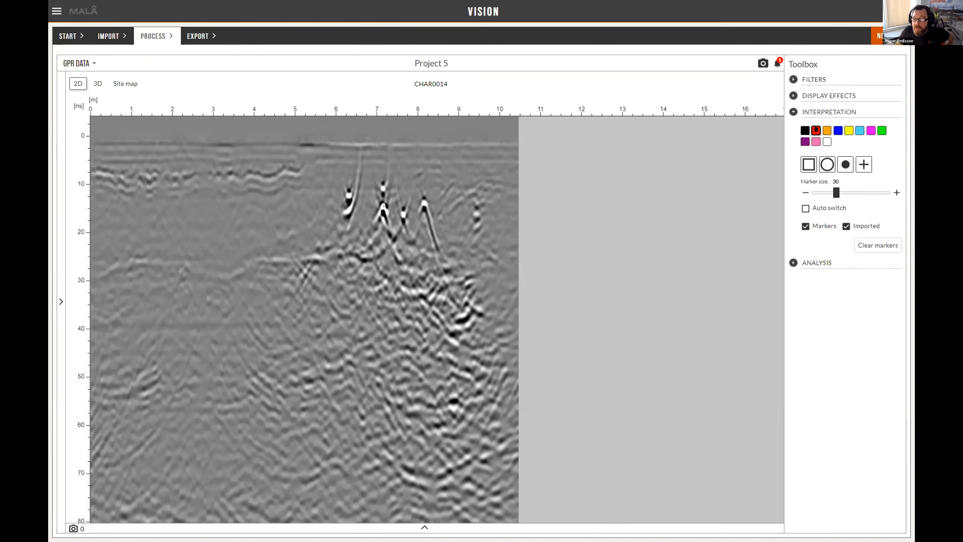
left_click(845, 165)
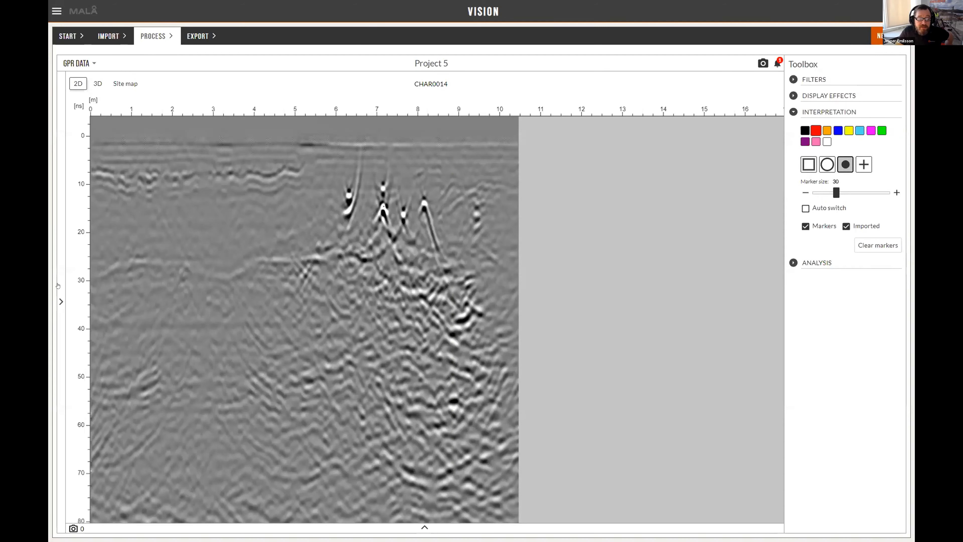
left_click(61, 301)
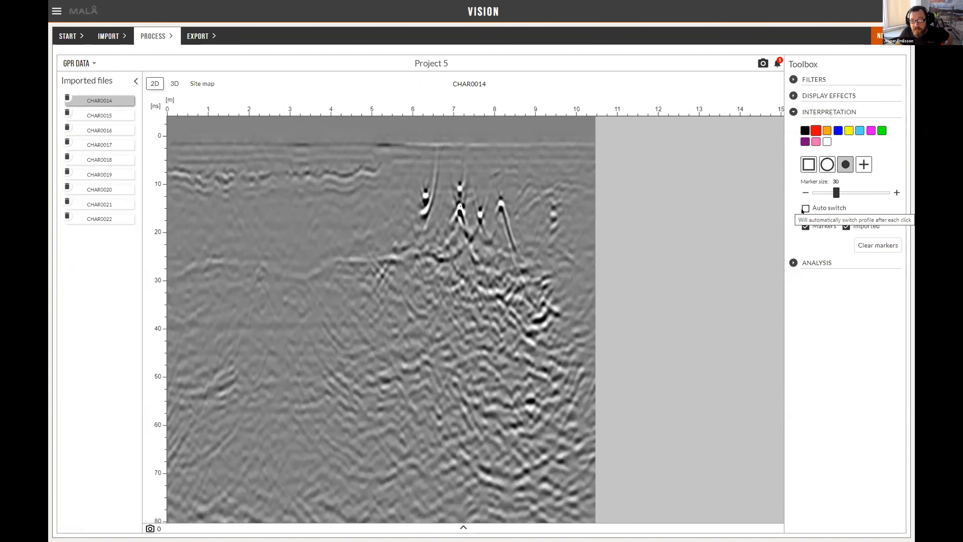
left_click(805, 208)
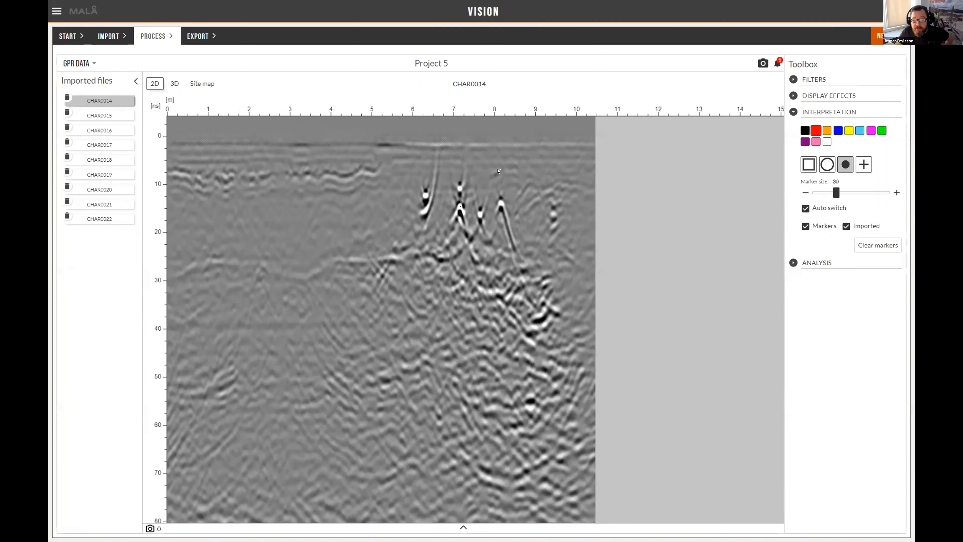
left_click(843, 166)
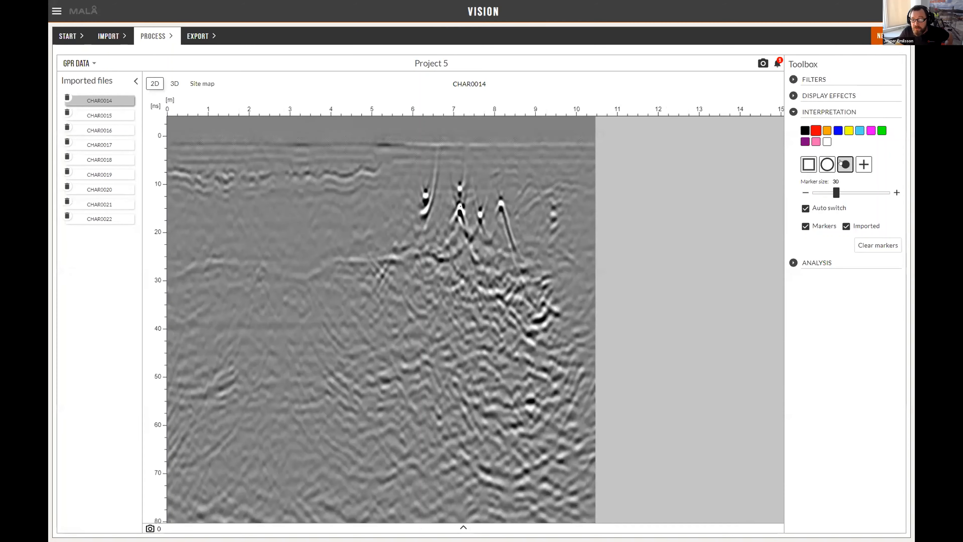
left_click(456, 183)
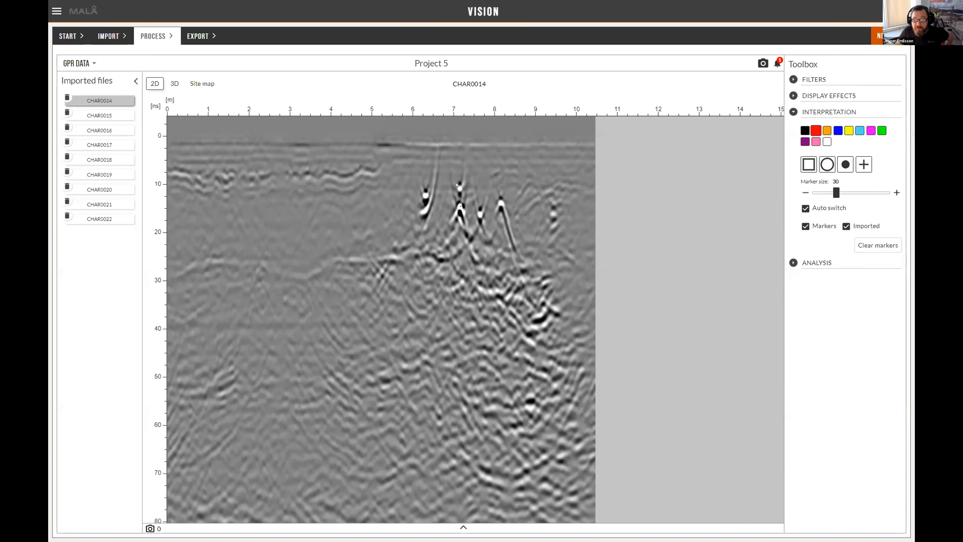
left_click(840, 163)
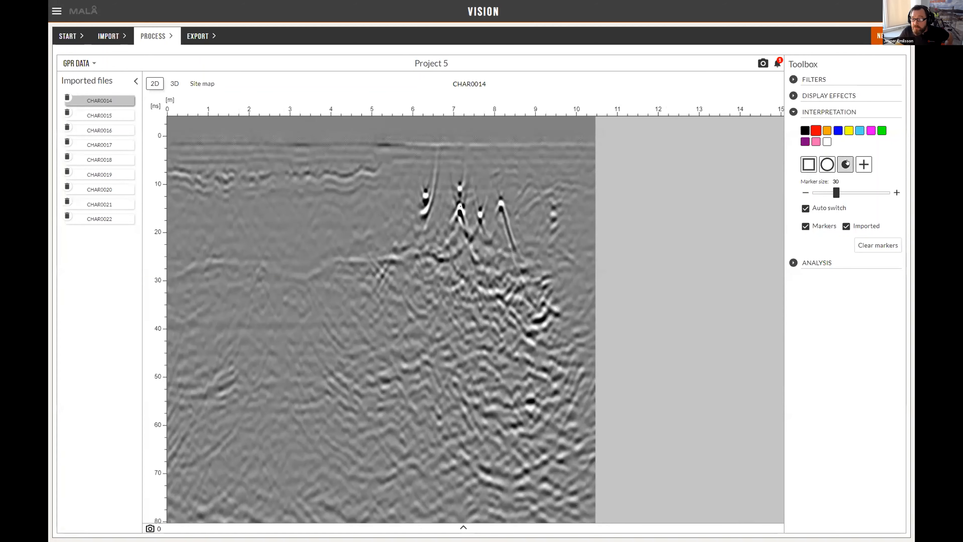
Step: Place a red dot marker on the strong reflector at about 7 m in each profile from CHAR0014 to CHAR0022
left_click(457, 185)
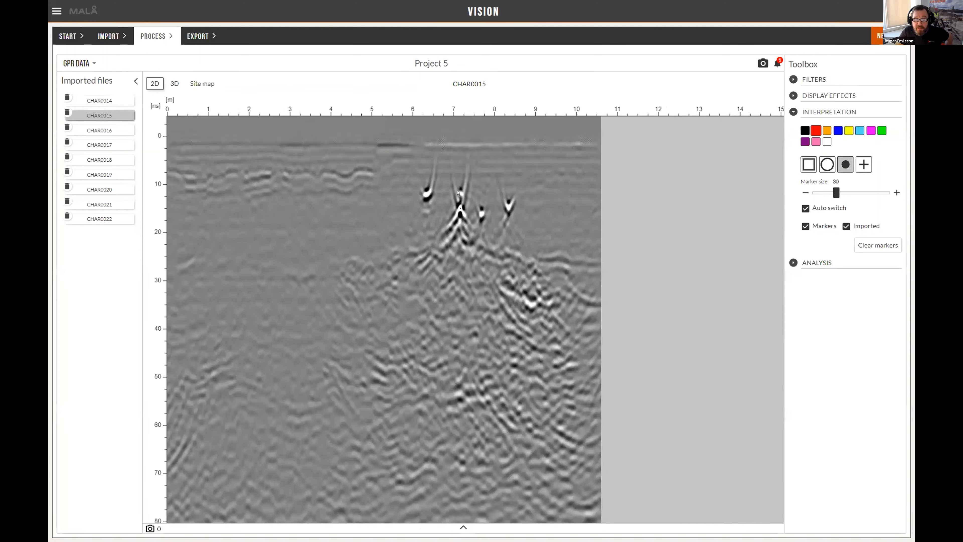
left_click(459, 192)
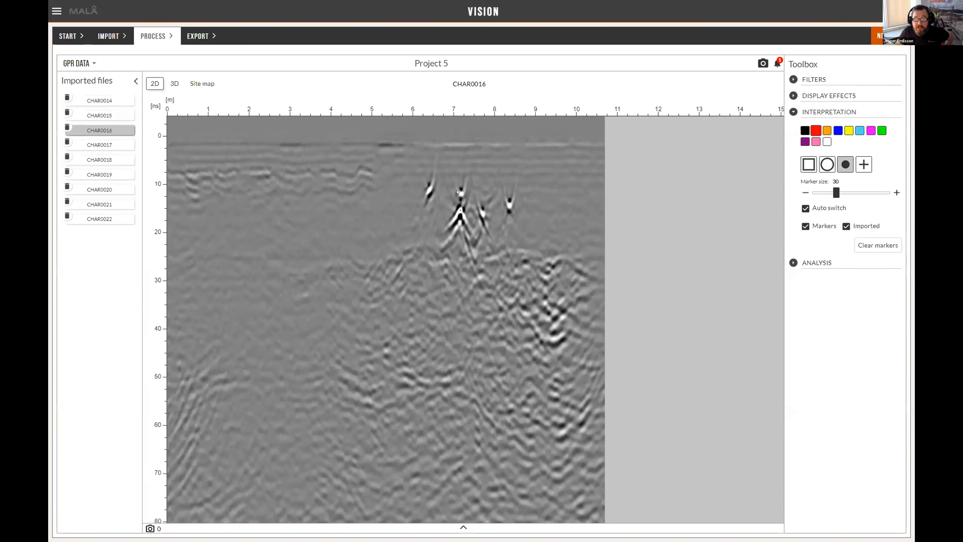
left_click(459, 193)
left_click(458, 192)
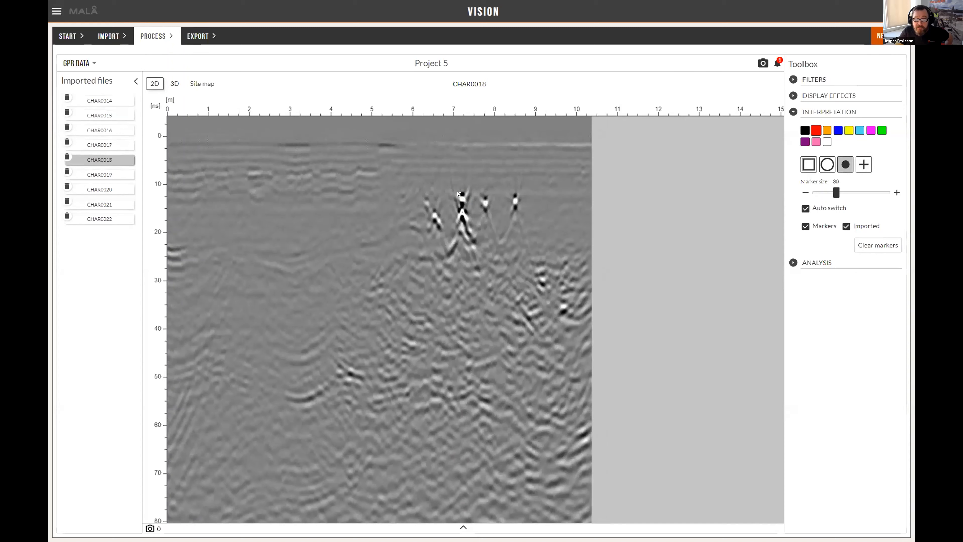
left_click(459, 196)
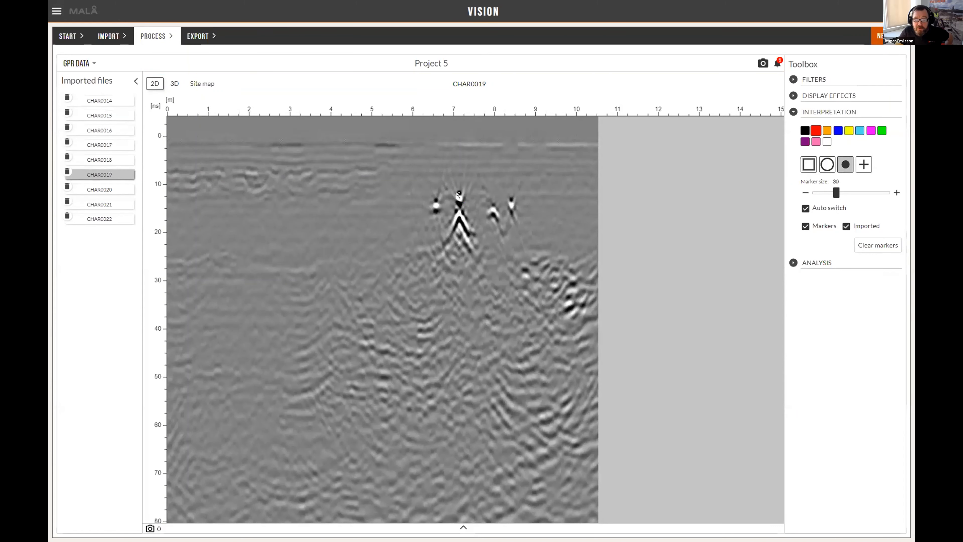
left_click(459, 195)
left_click(462, 194)
left_click(463, 193)
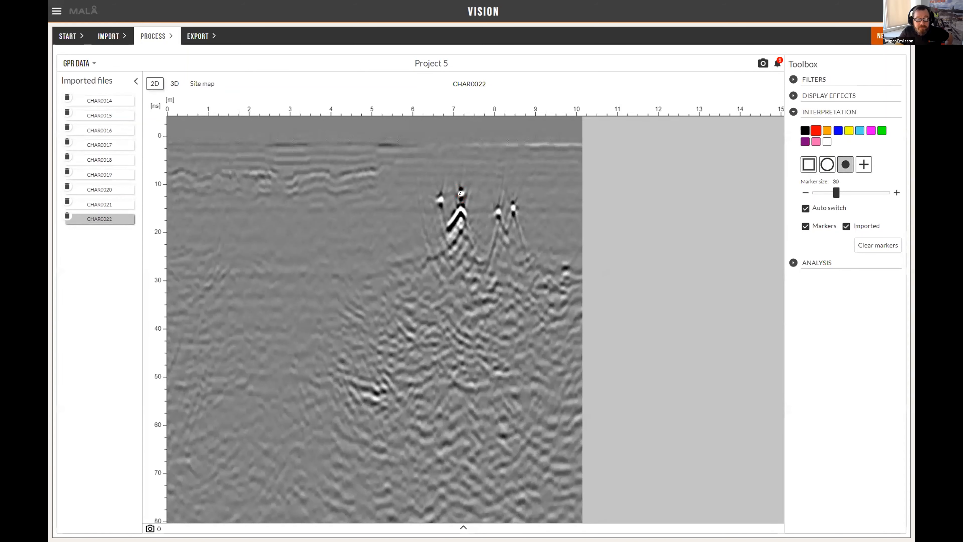
left_click(459, 191)
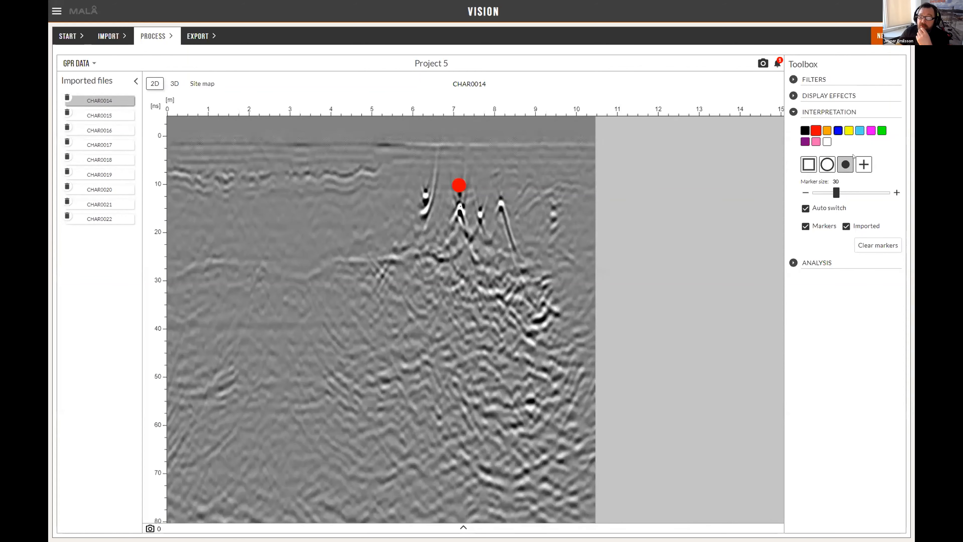
Step: Mark the reflector at about 8 to 8.5 m with a blue dot in each profile from CHAR0014 to CHAR0022
left_click(836, 131)
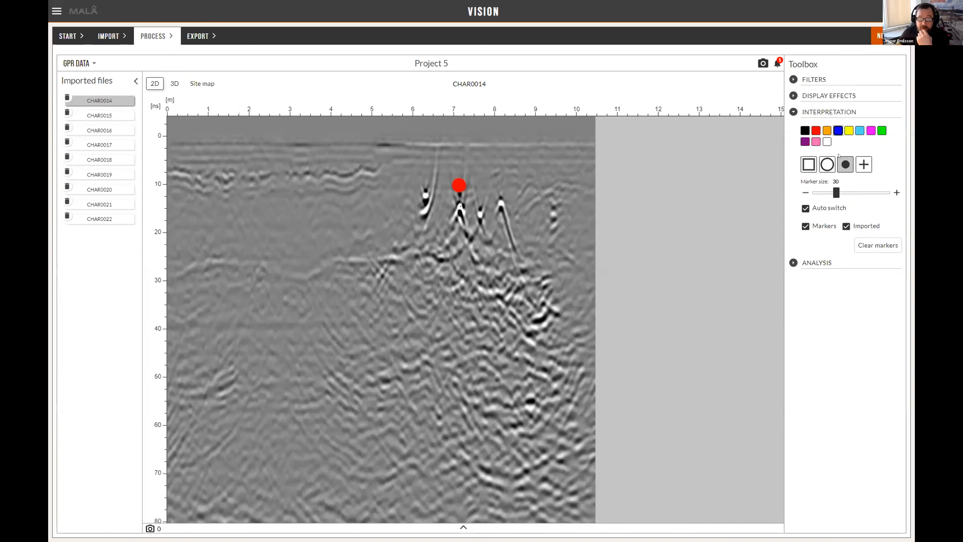
left_click(499, 198)
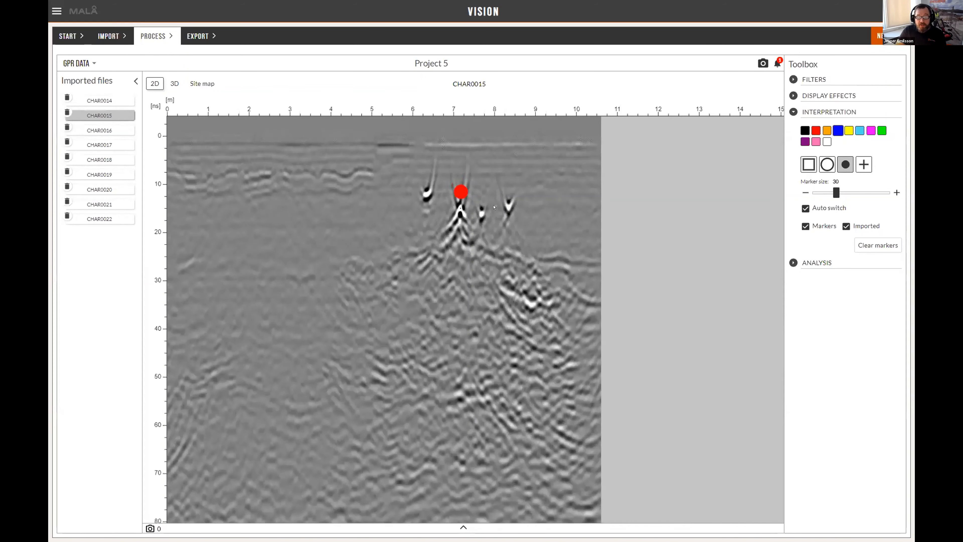
left_click(502, 199)
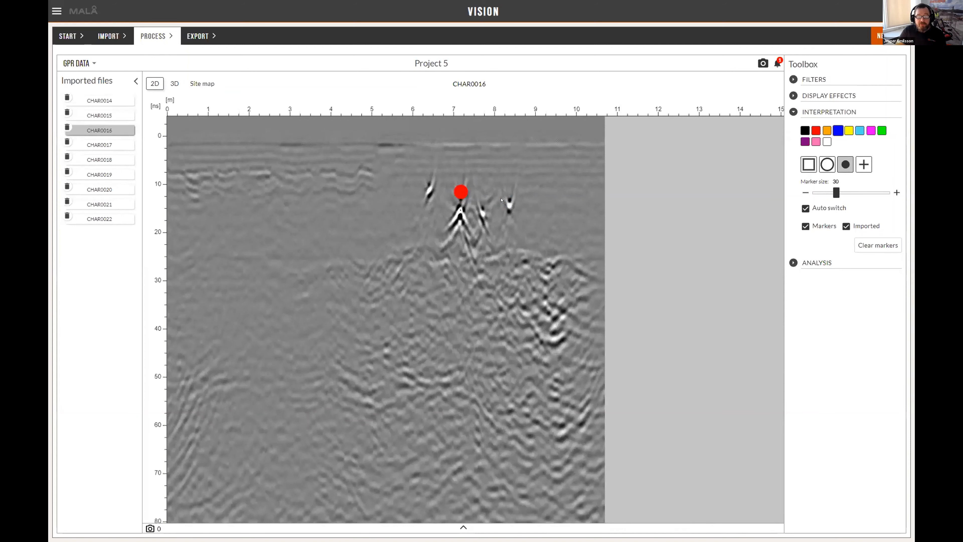
left_click(508, 200)
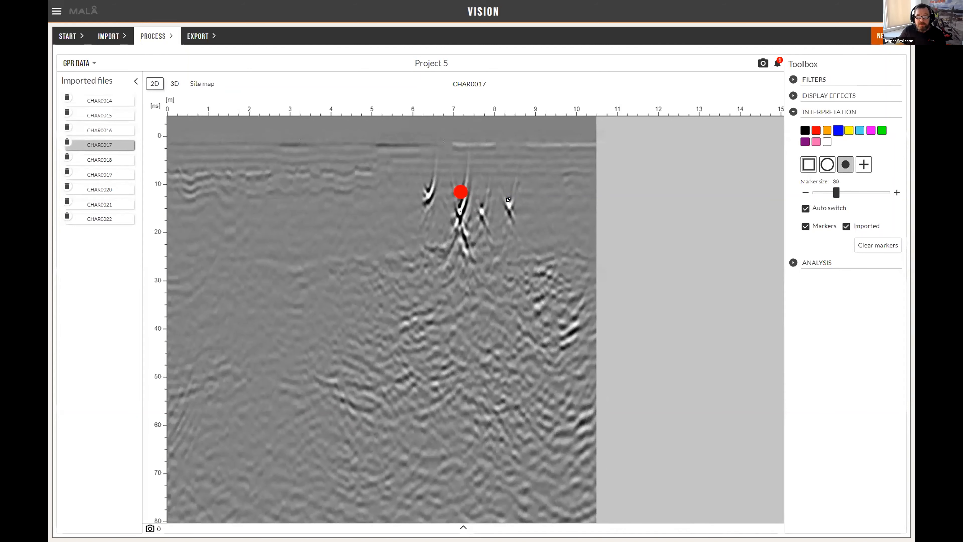
left_click(507, 200)
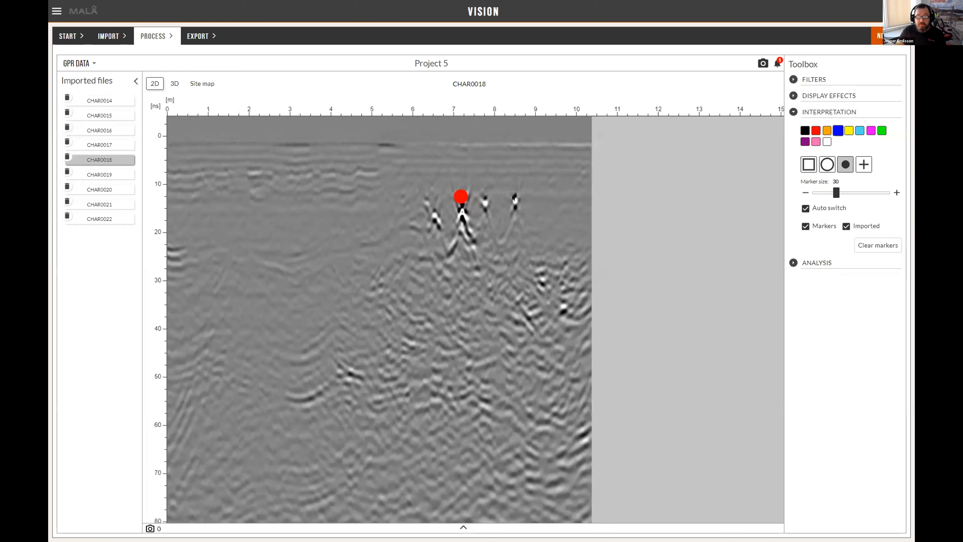
left_click(514, 198)
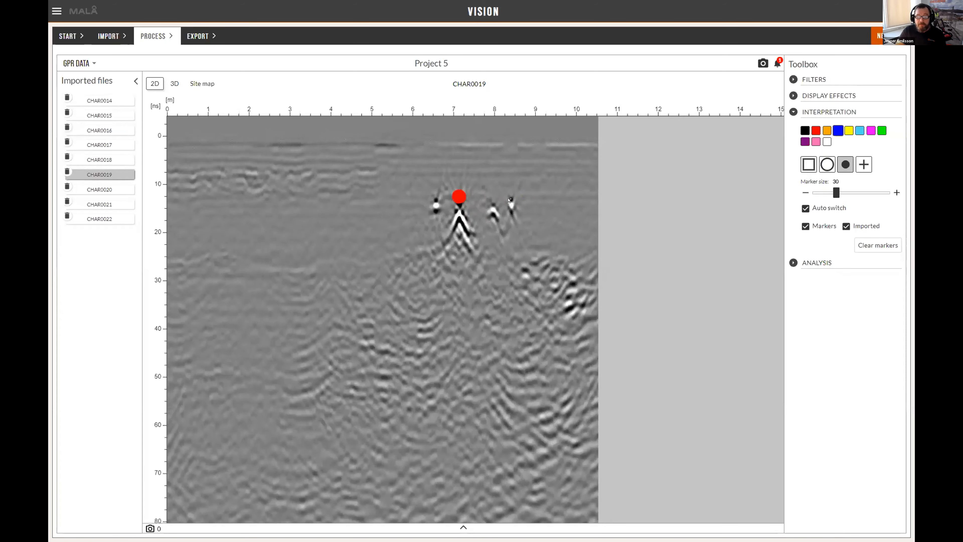
left_click(510, 200)
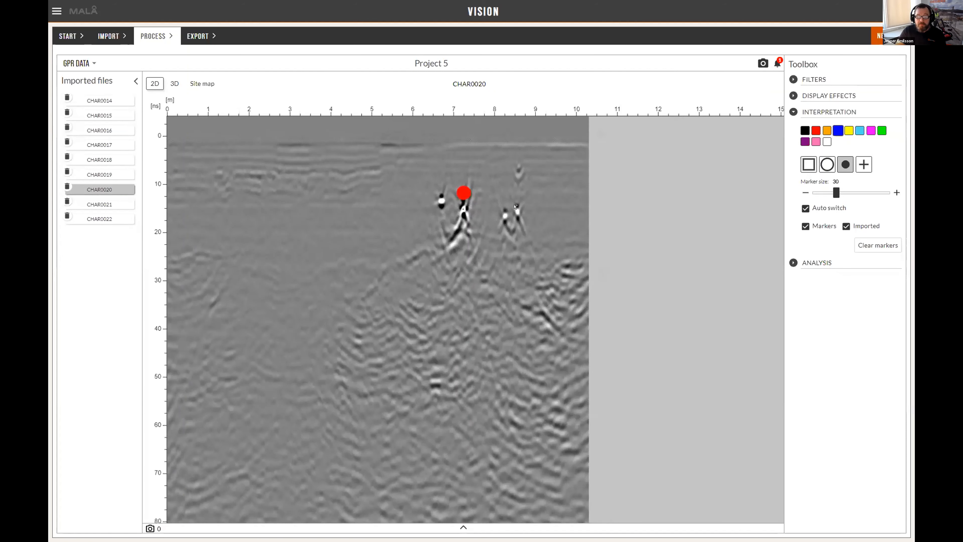
left_click(516, 207)
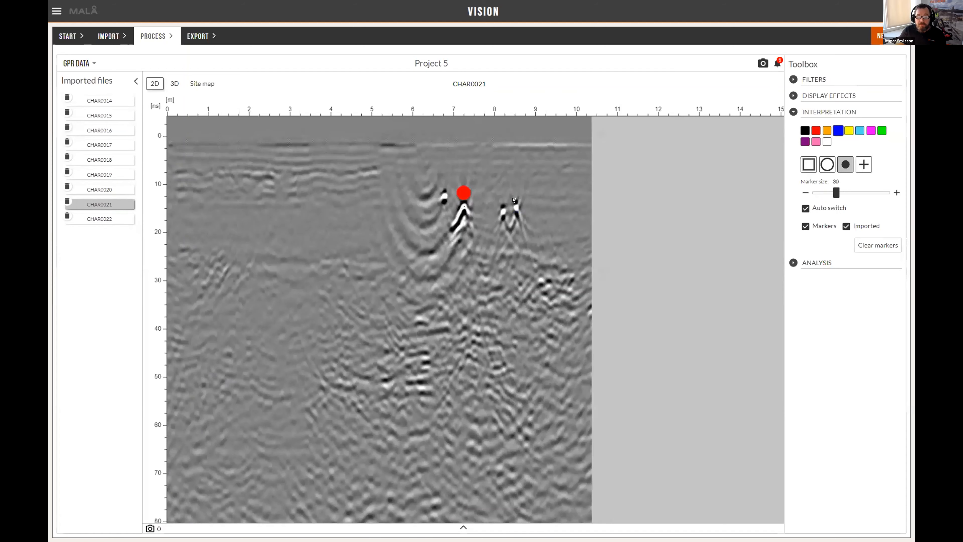
left_click(514, 205)
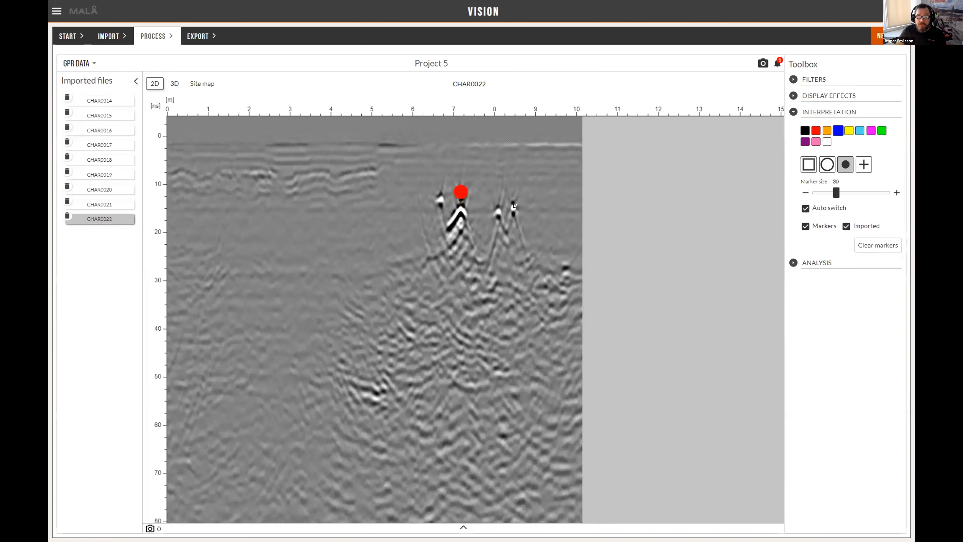
left_click(514, 206)
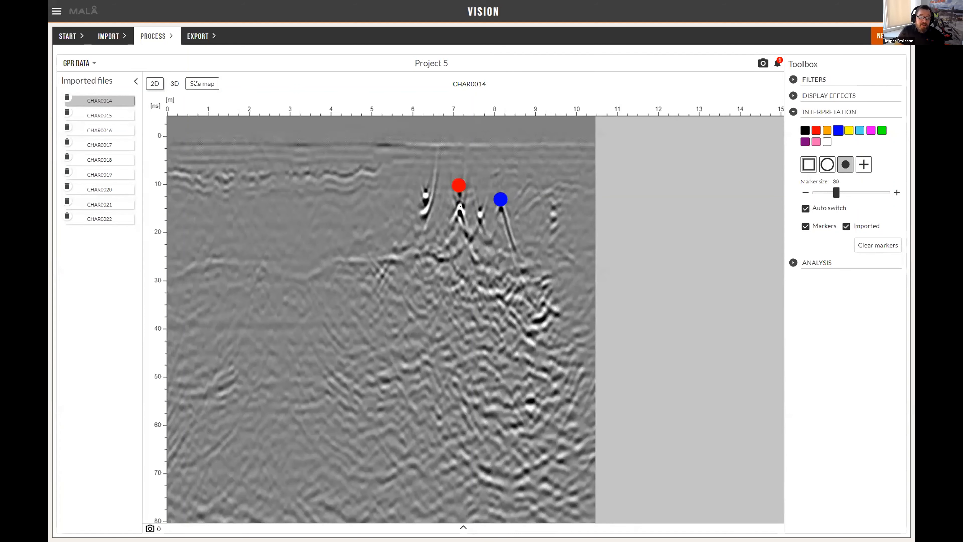
Step: Examine how the red and blue markers line up along the profiles on the site map
left_click(206, 85)
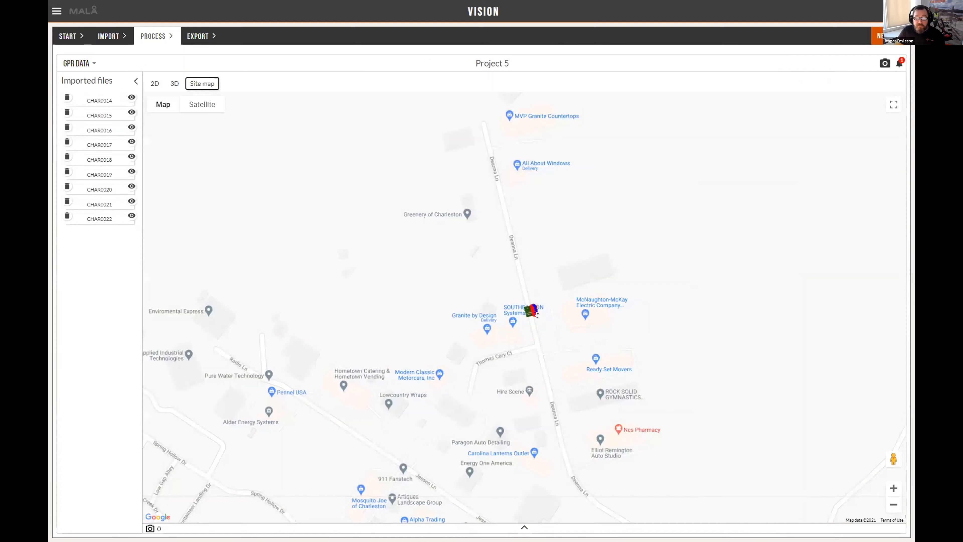
scroll(537, 314, "down", 1)
scroll(537, 313, "up", 5)
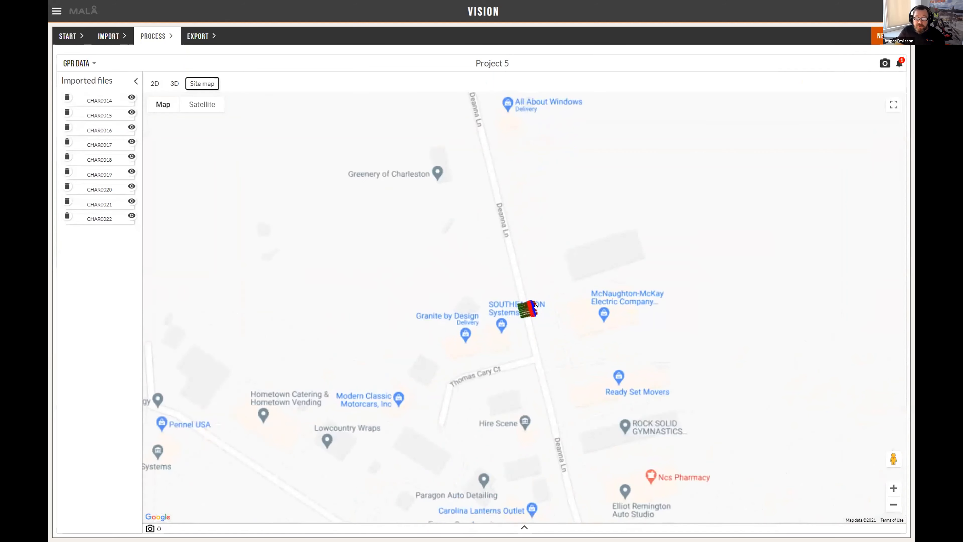
scroll(530, 307, "down", 3)
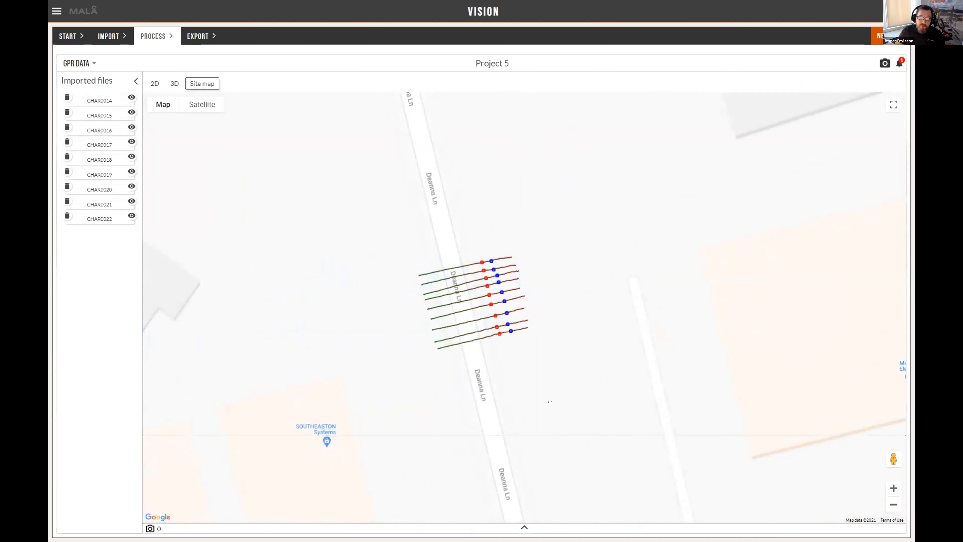
left_click_drag(573, 321, 559, 321)
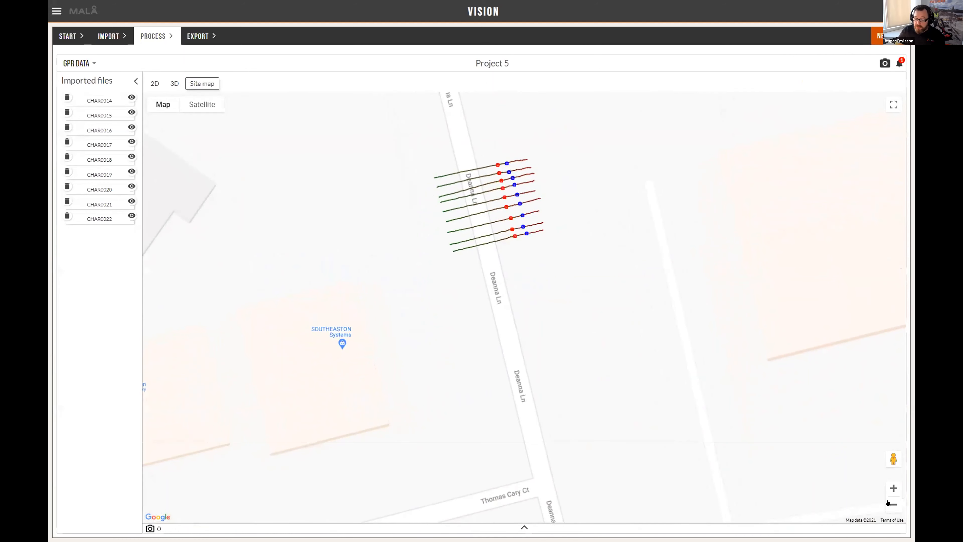
Step: Inspect the two marker rows in Street View beside the surveyed road, and return to the CHAR0014 radargram
left_click_drag(894, 459, 520, 371)
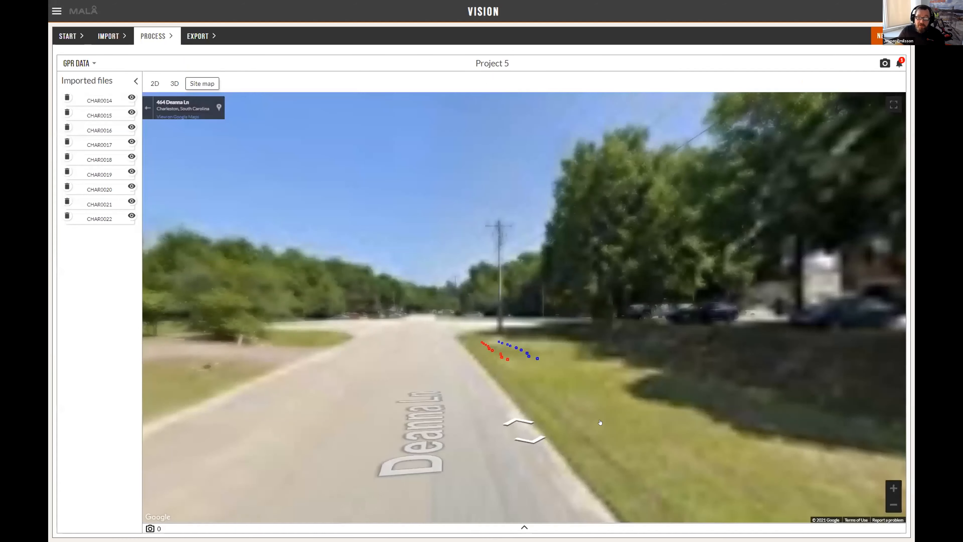
left_click(486, 408)
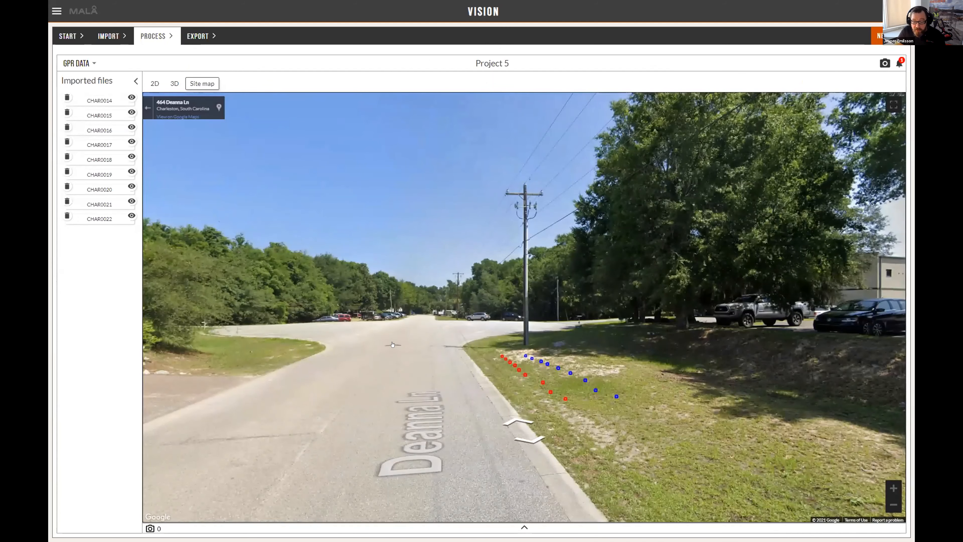
left_click_drag(407, 323, 493, 329)
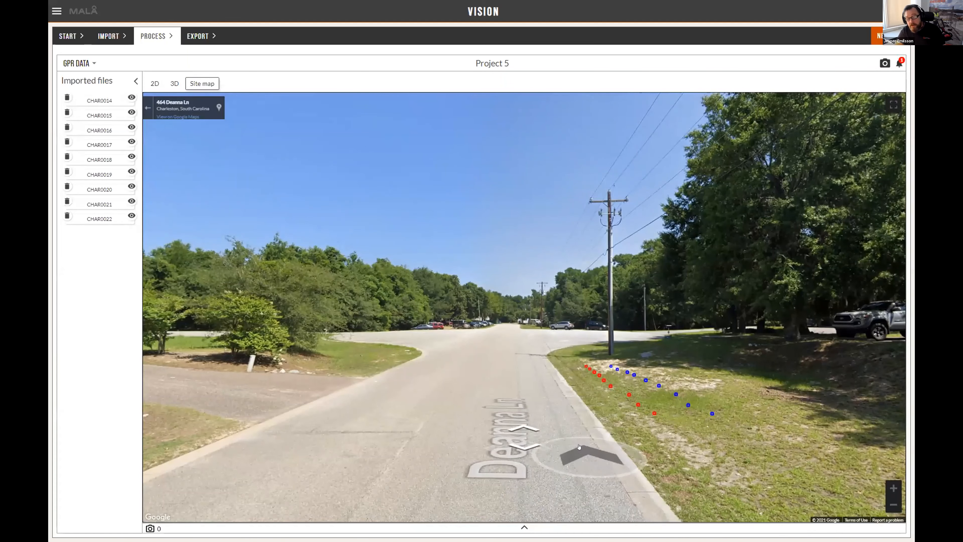
left_click(154, 85)
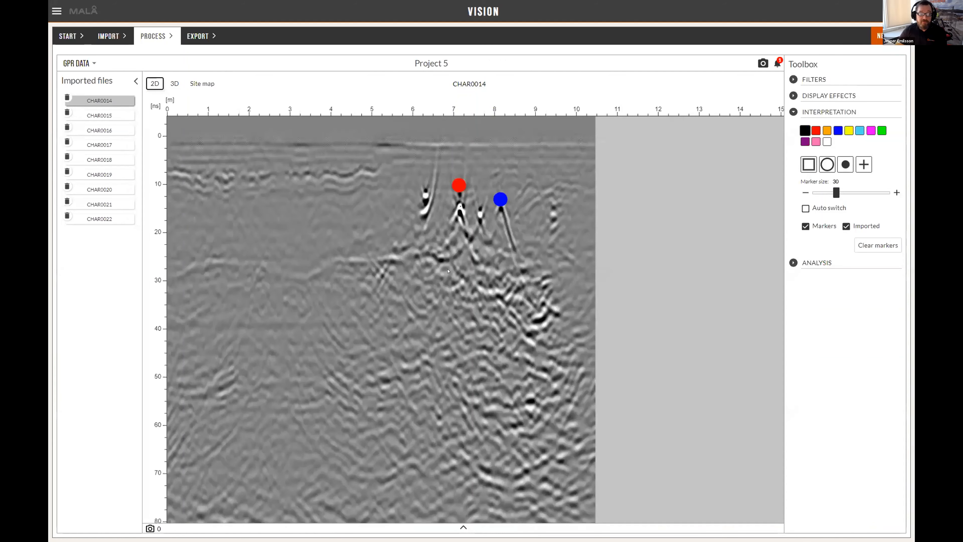
Step: Show the profiles in 3D with the red and blue polylines switched off, and view both marker rows from above
left_click(174, 84)
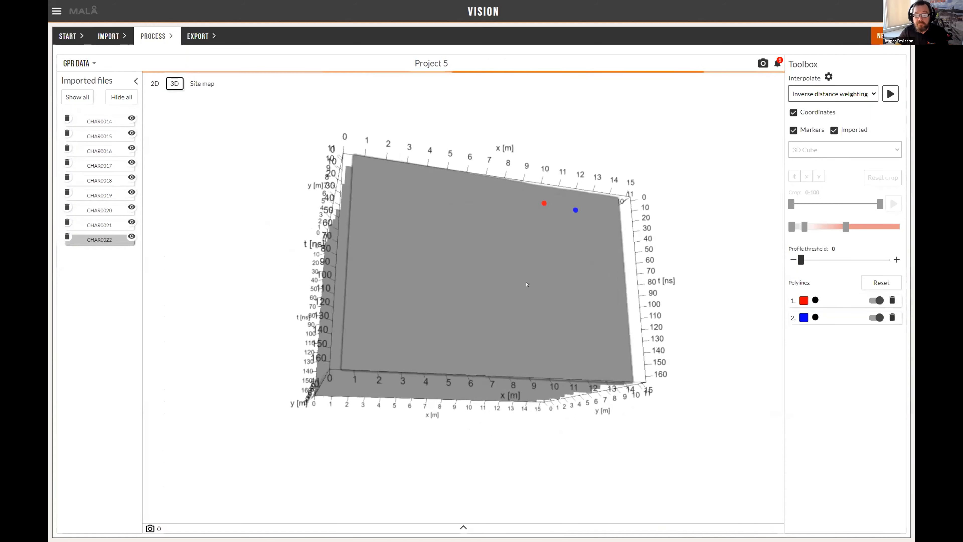
left_click_drag(526, 284, 521, 342)
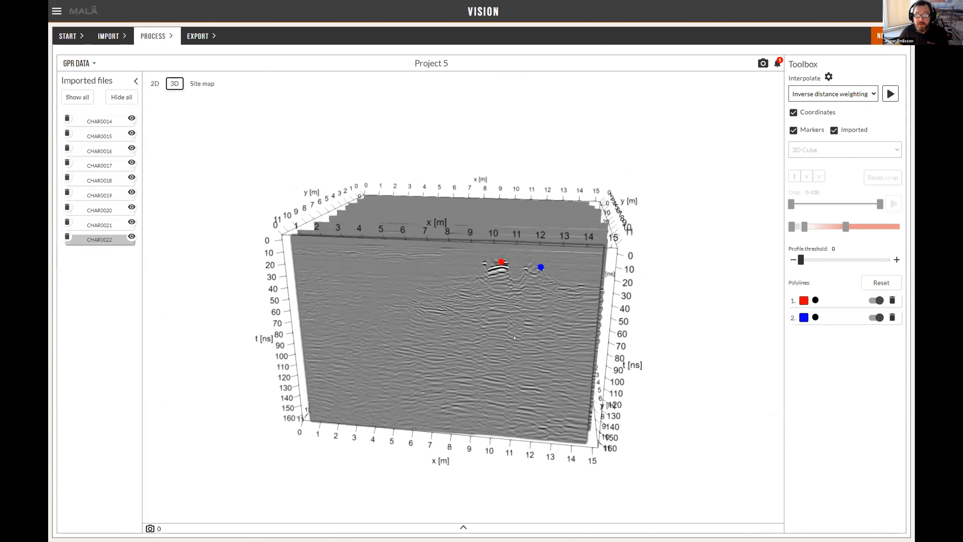
left_click(875, 301)
left_click(876, 318)
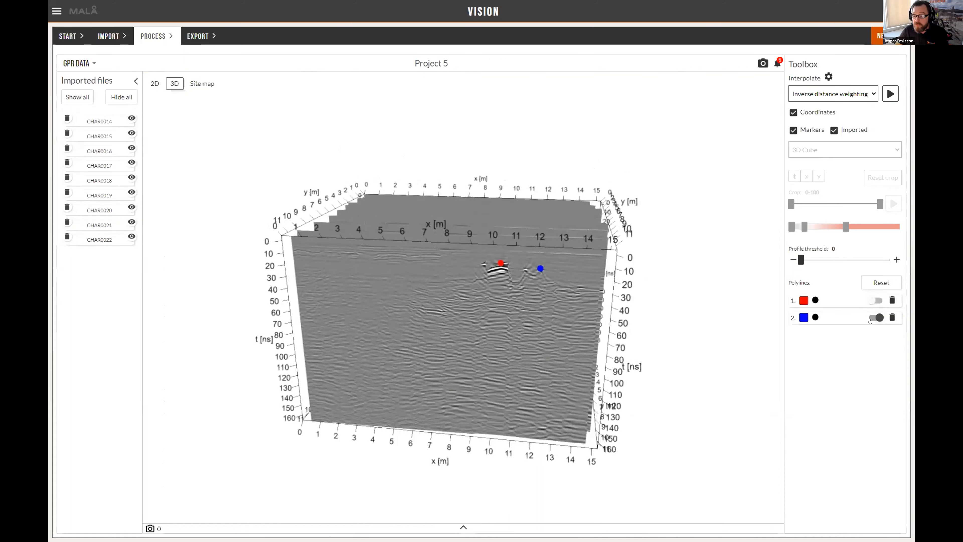
left_click_drag(443, 312, 453, 366)
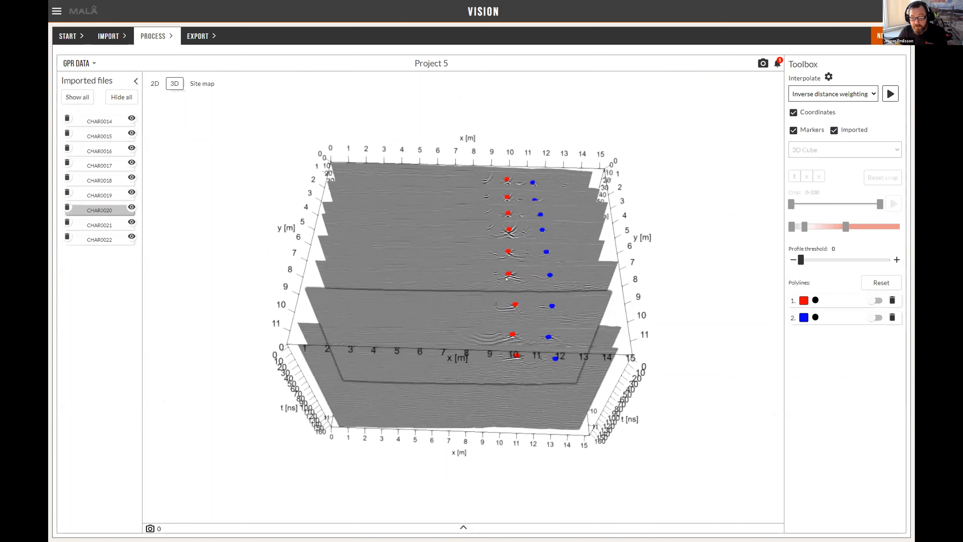
Step: Open CHAR0019 from the 3D view, move its blue marker to about 9.9 m, and check the displaced marker in 3D
left_click(528, 271)
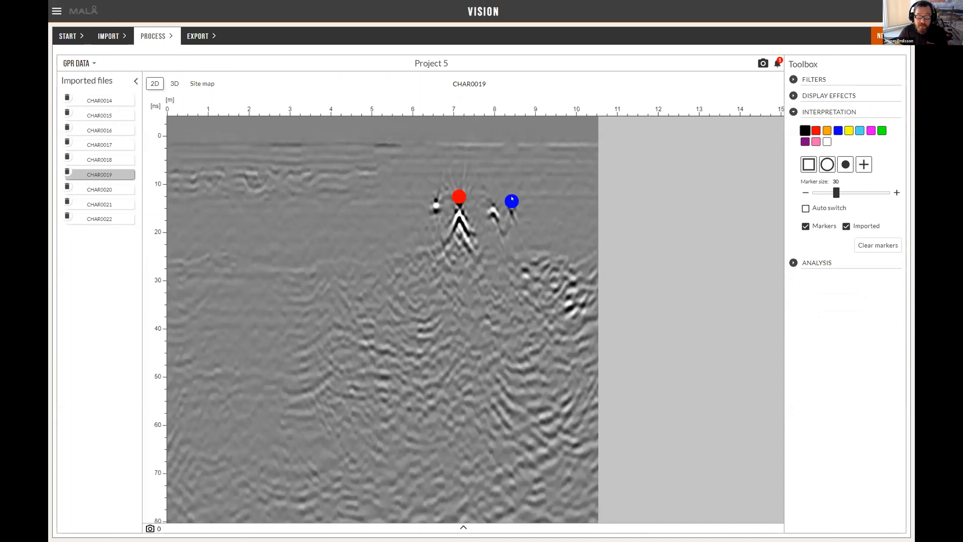
right_click(512, 199)
left_click(526, 211)
left_click(571, 199)
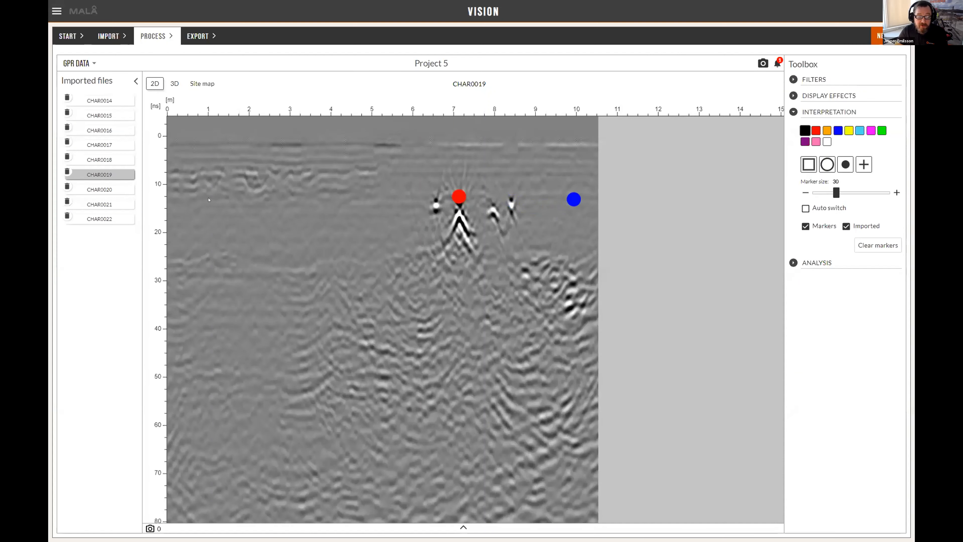
left_click(174, 83)
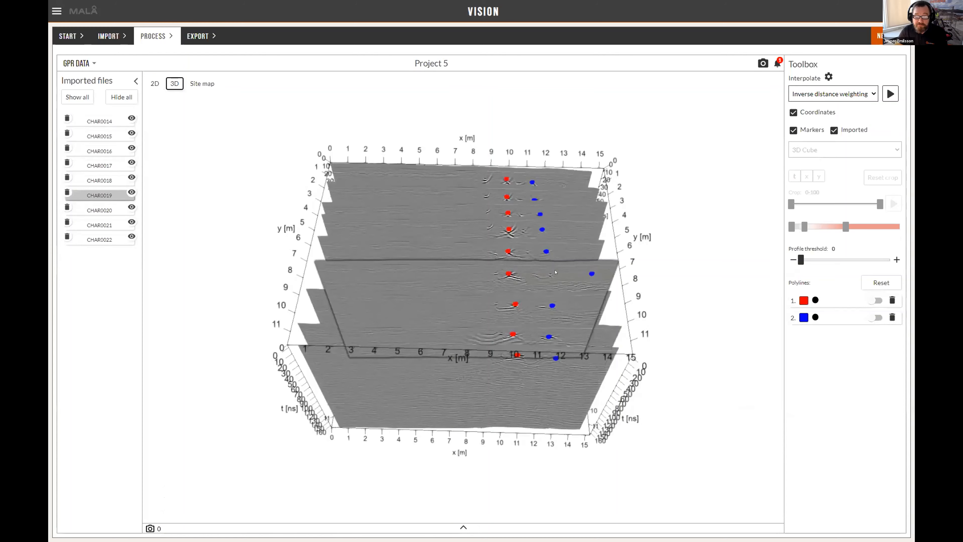
Step: Move CHAR0019's blue marker back onto the reflector at about 8.4 m, and inspect the marker rows in 3D
left_click(556, 272)
right_click(577, 200)
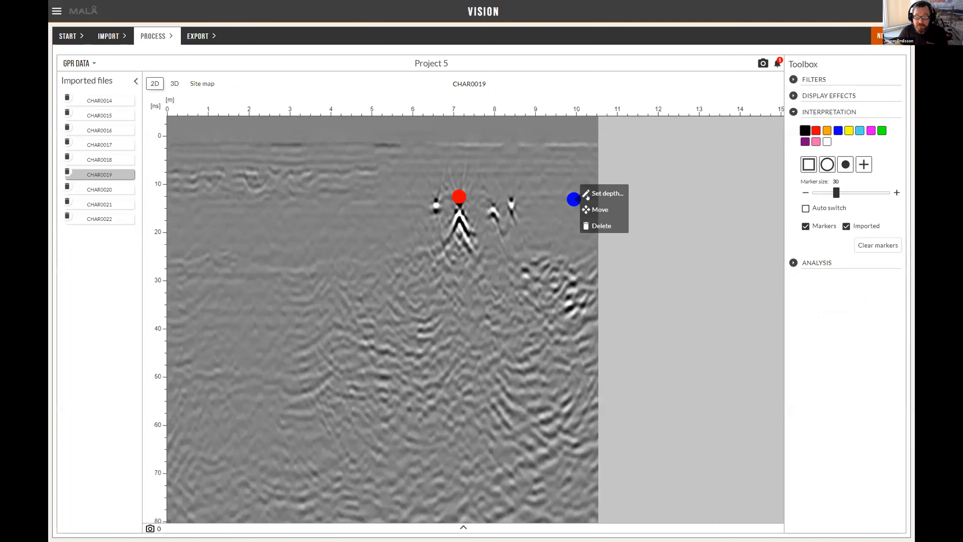
left_click_drag(566, 199, 507, 198)
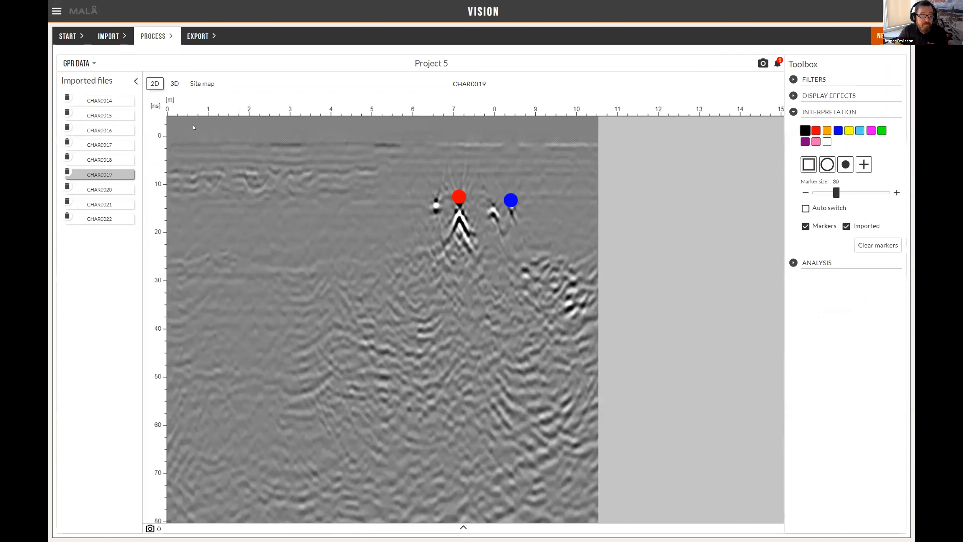
left_click(175, 83)
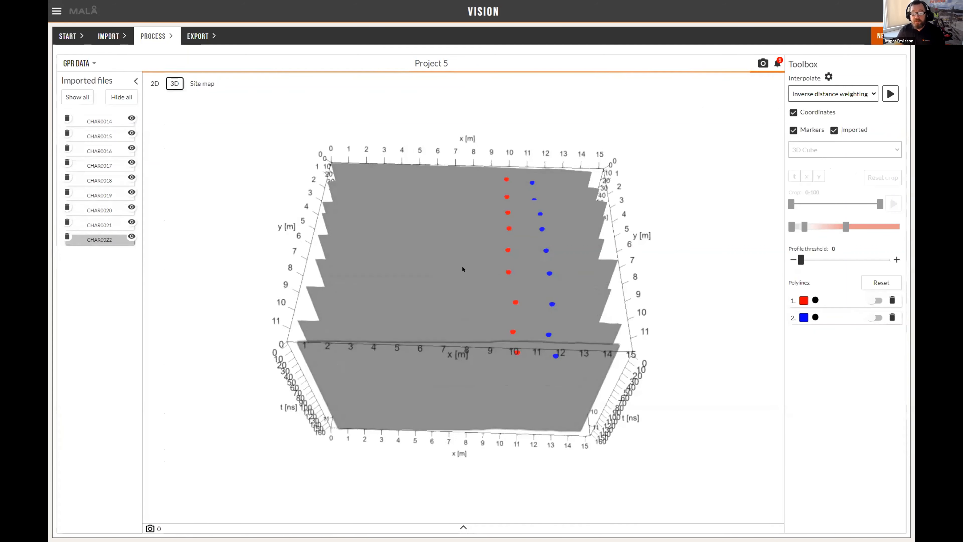
left_click_drag(439, 323, 442, 380)
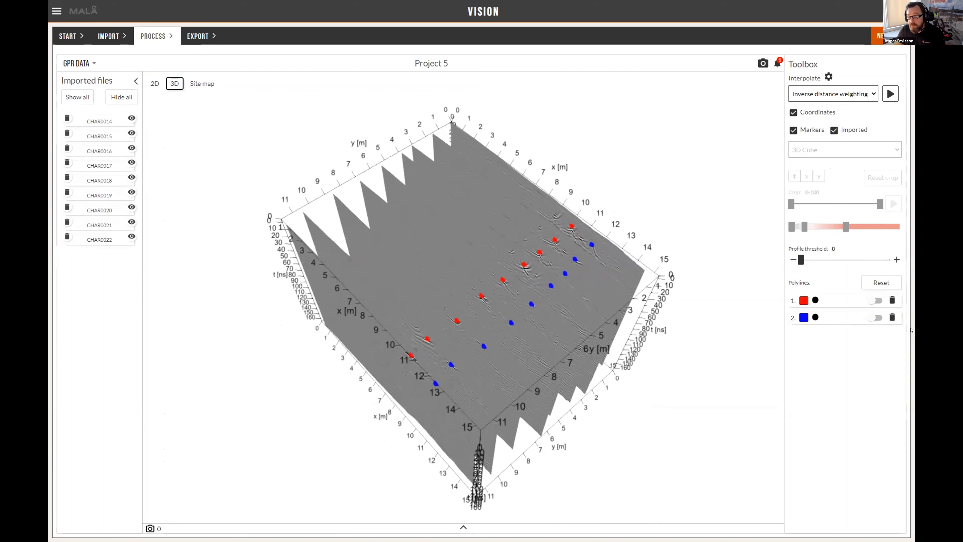
Step: Switch on the red and blue polylines in the 3D view and inspect them from an oblique angle
left_click(873, 300)
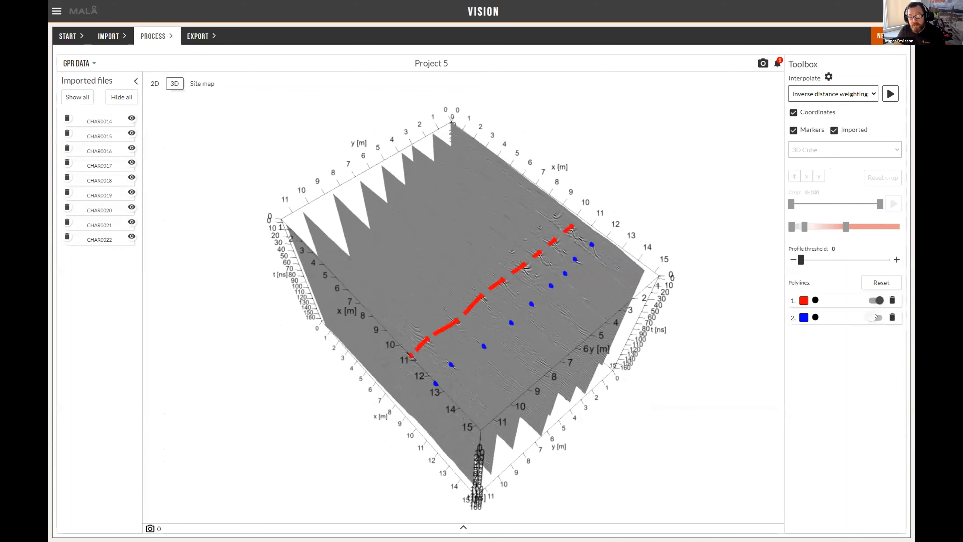
left_click(876, 316)
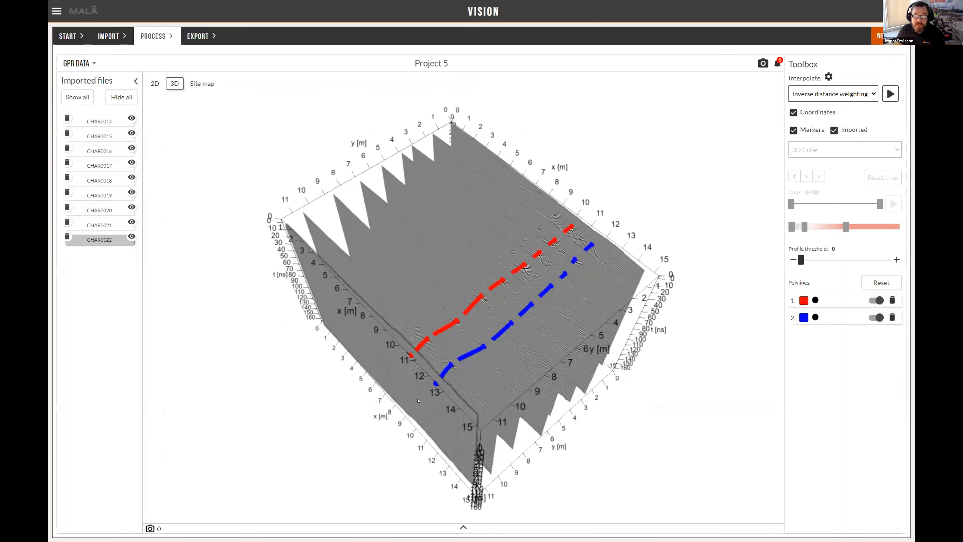
left_click_drag(418, 401, 426, 373)
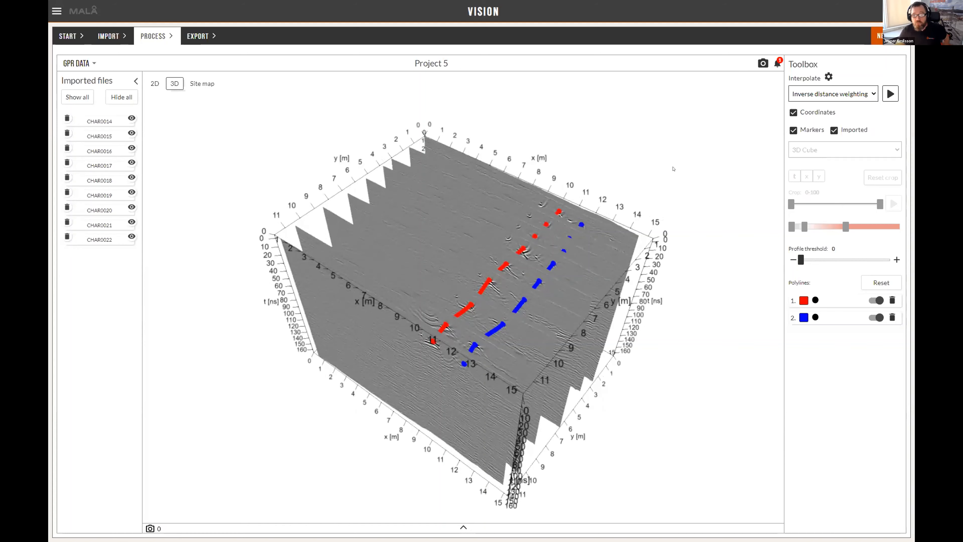
Step: Export the project's interpretation markers in txt format and open the downloaded projectDataFiles (4).zip
left_click(198, 36)
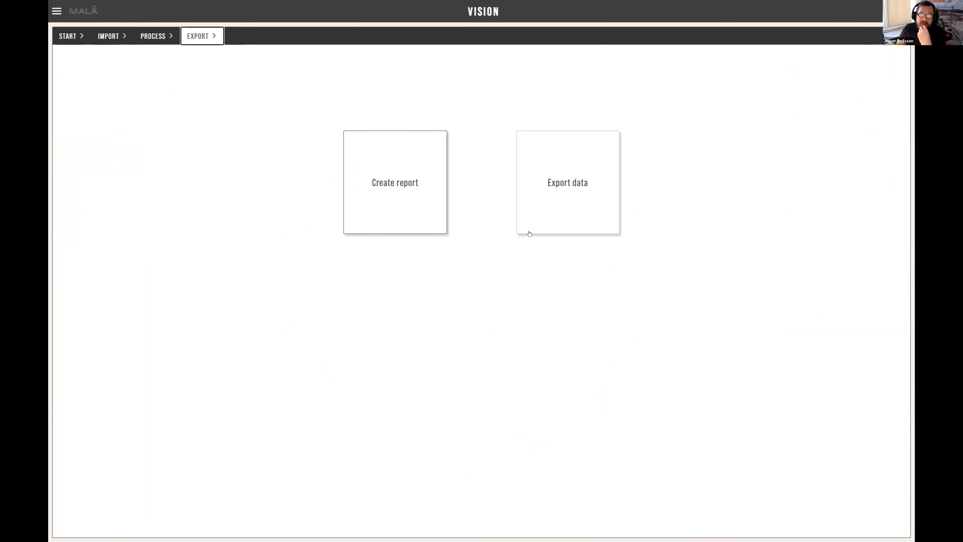
left_click(570, 179)
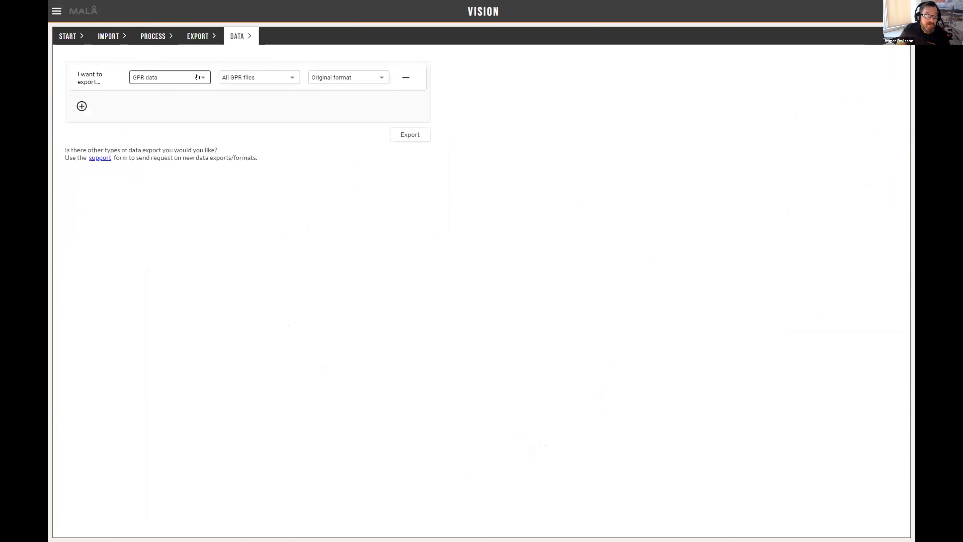
left_click(197, 77)
left_click(170, 93)
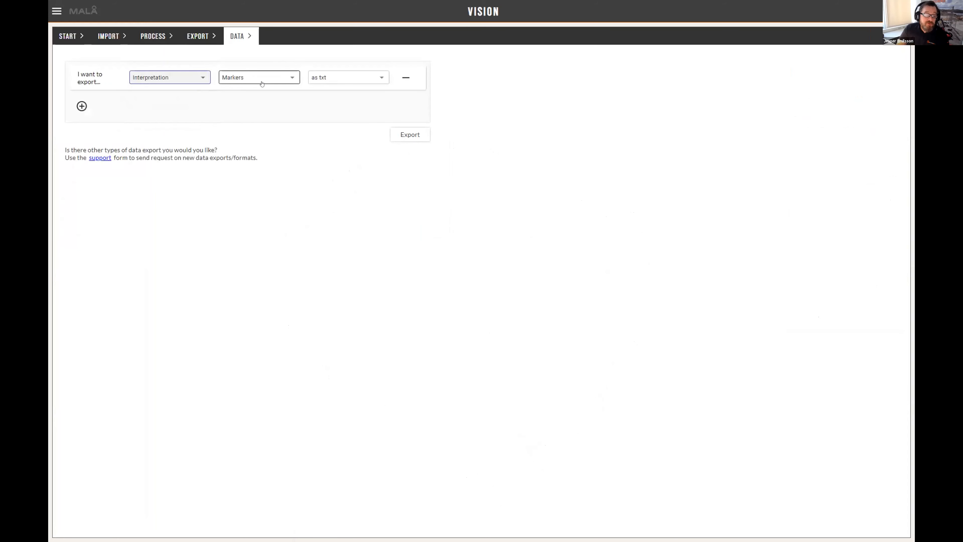
left_click(276, 75)
left_click(275, 76)
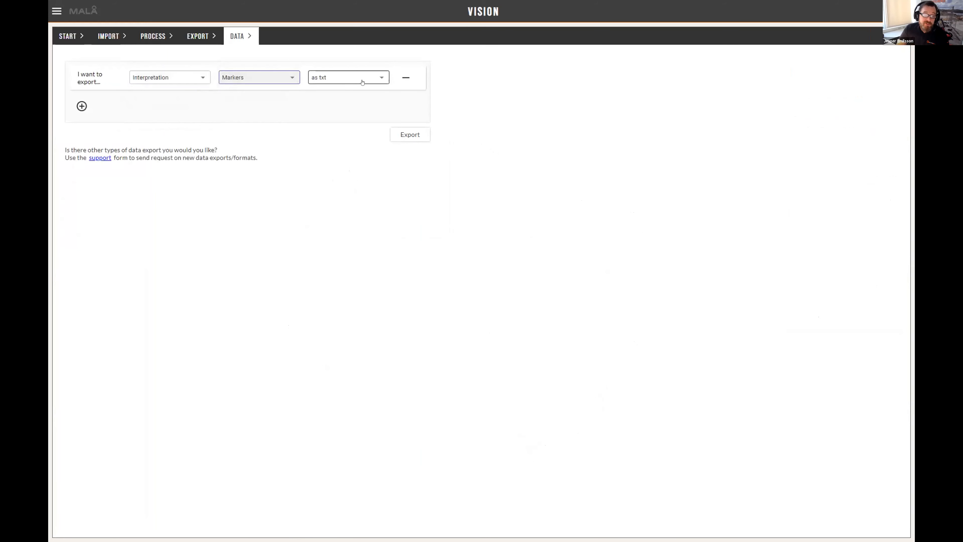
left_click(404, 133)
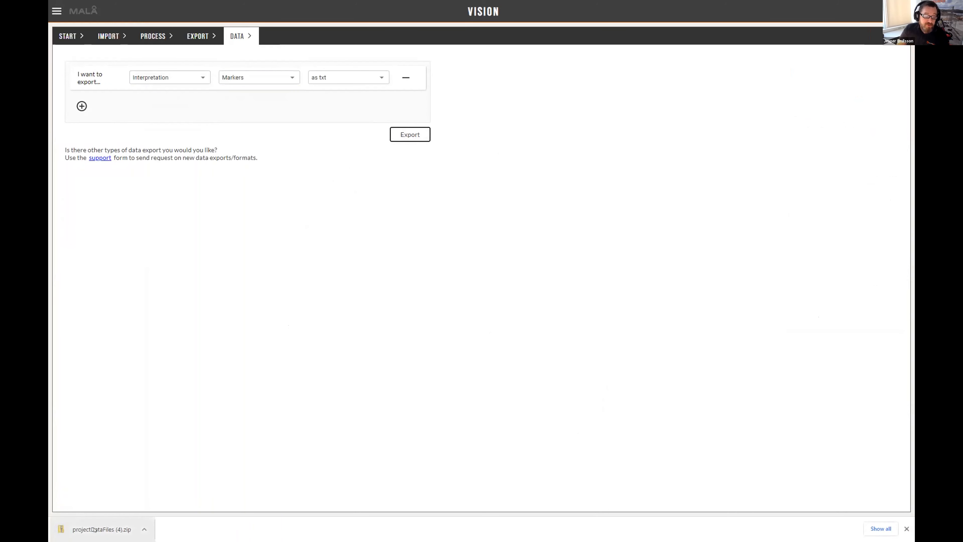
left_click(95, 529)
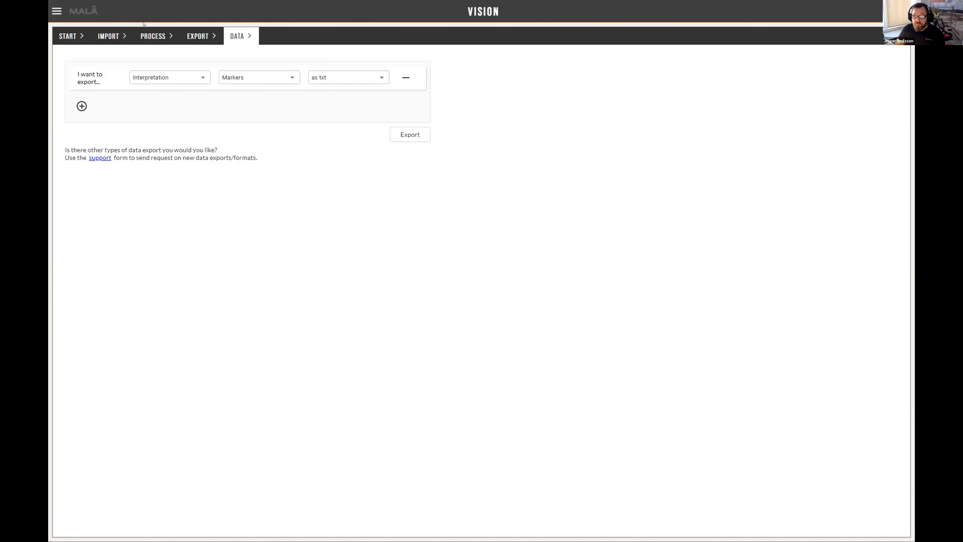
left_click(143, 24)
left_click(418, 234)
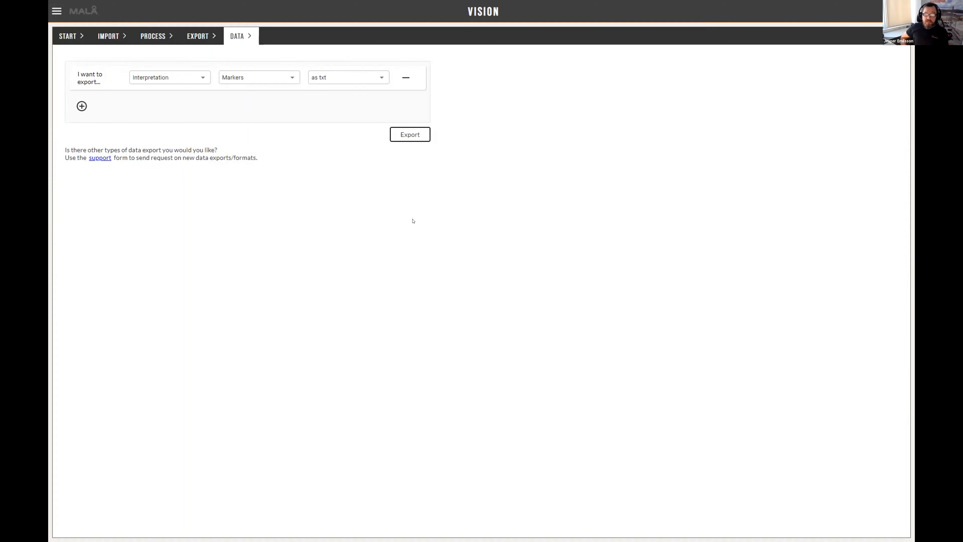
left_click(439, 39)
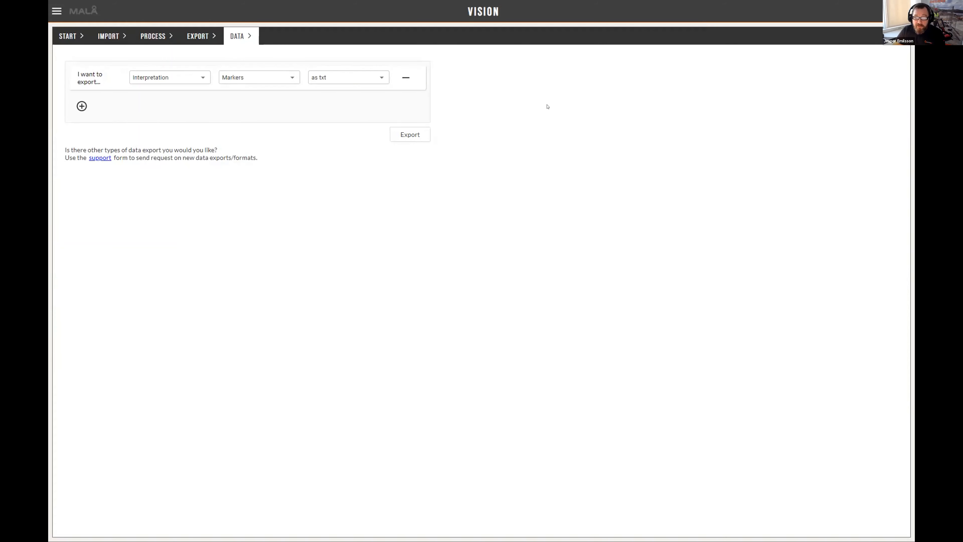